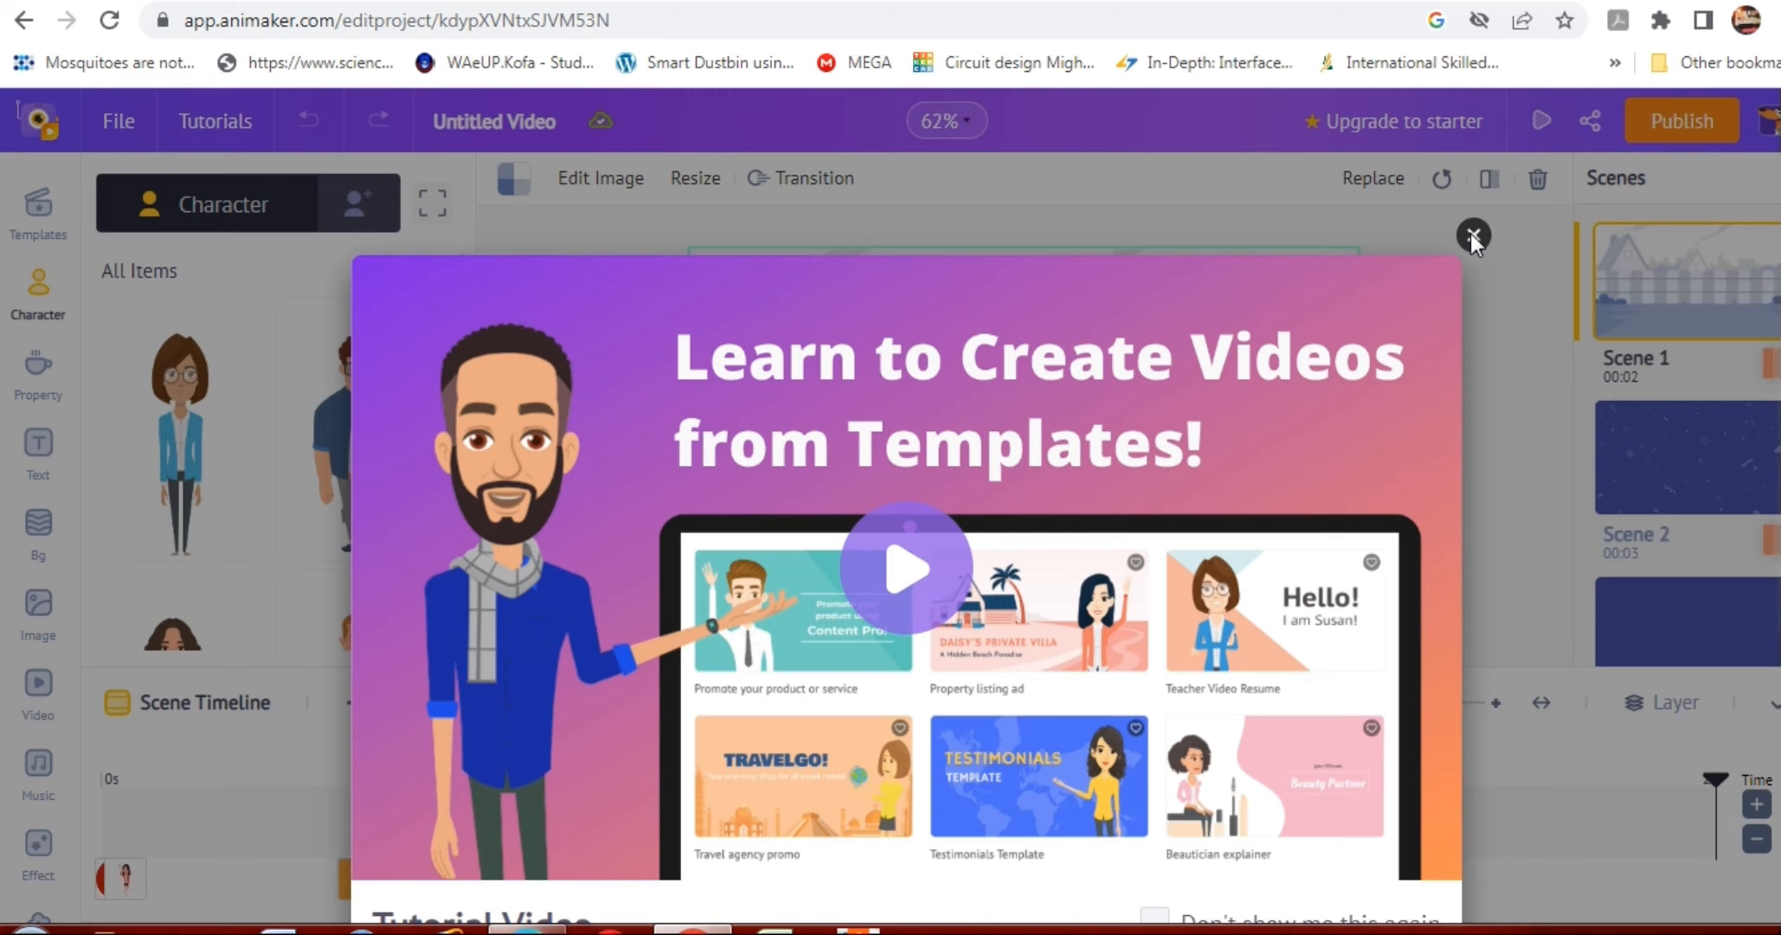
# Dismiss the tutorial video pop-up and move the greeting scene with the picket fence to second place in the scene order.
pyautogui.click(1472, 237)
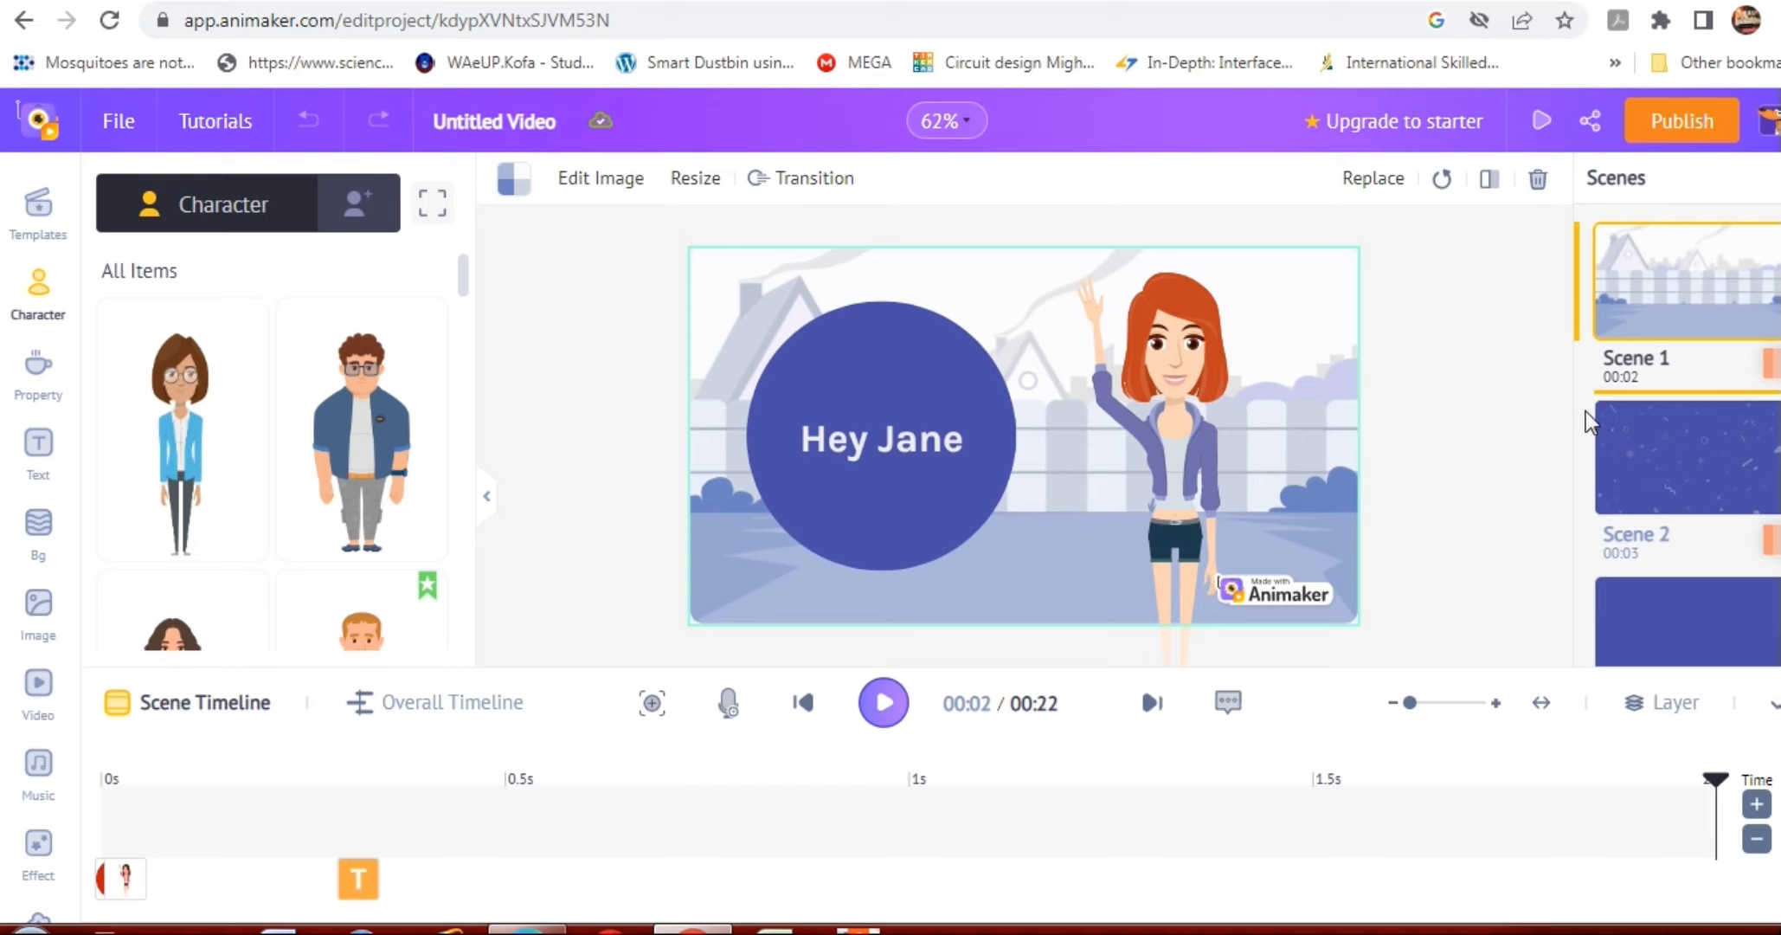
pyautogui.moveTo(1584, 410); pyautogui.dragTo(1594, 483)
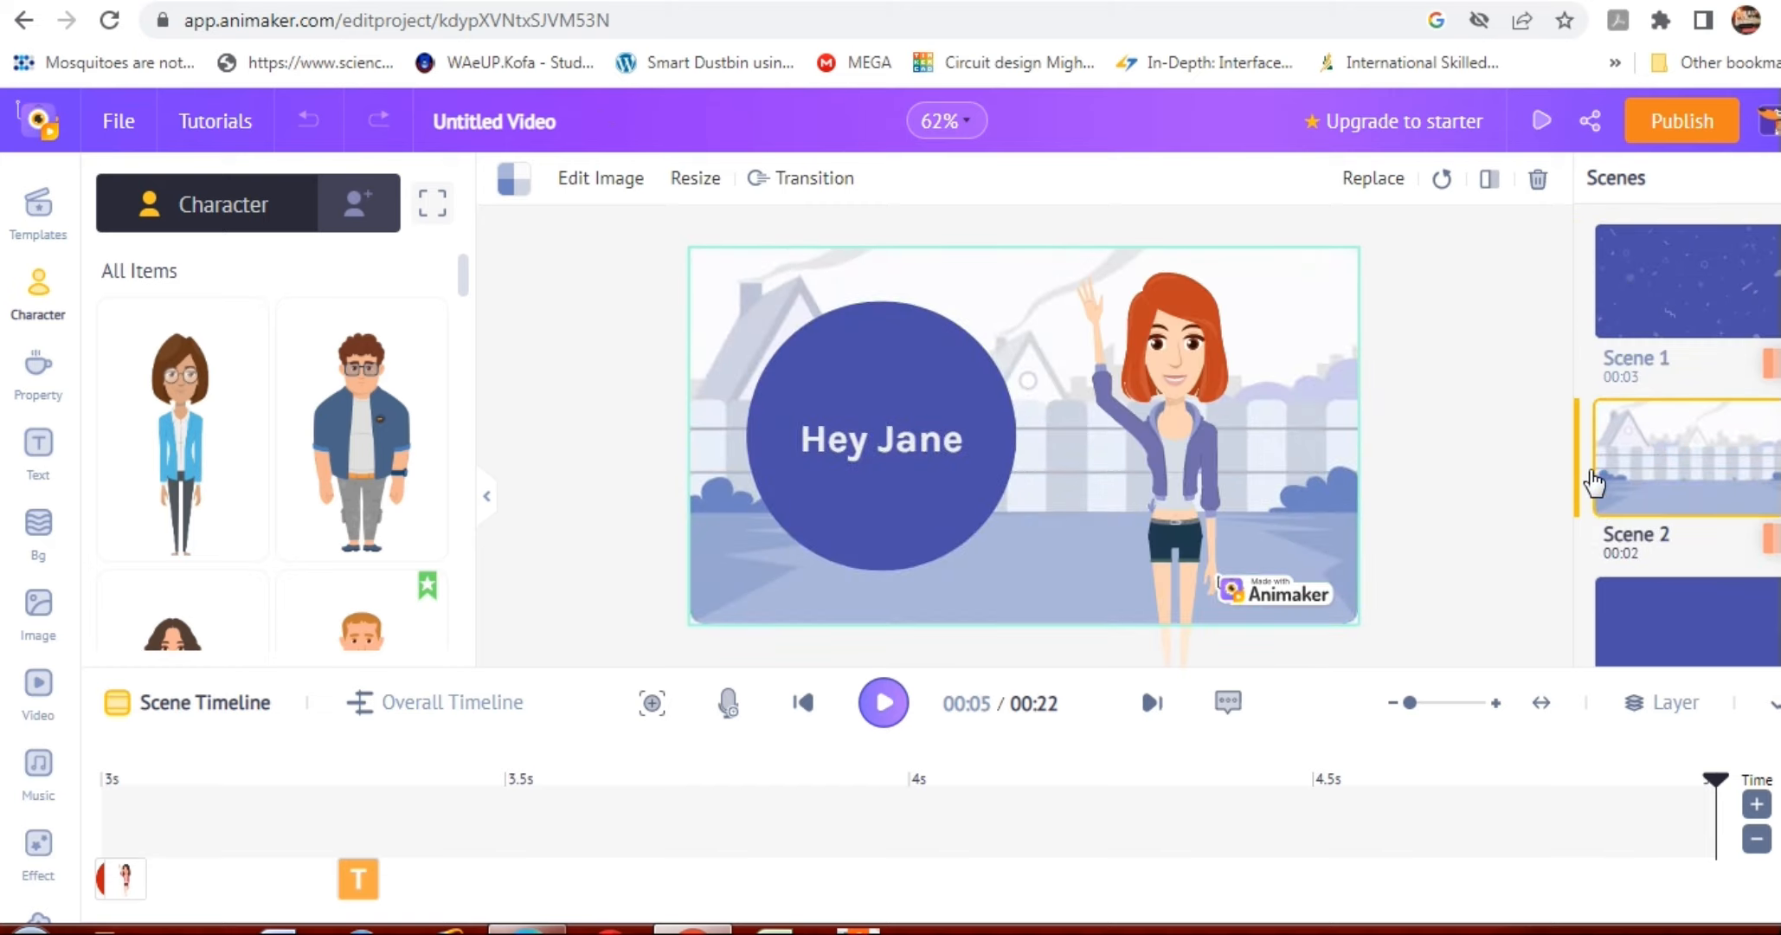
# View the content of the first three scenes and return to Scene 1.
pyautogui.click(1615, 318)
pyautogui.click(1645, 455)
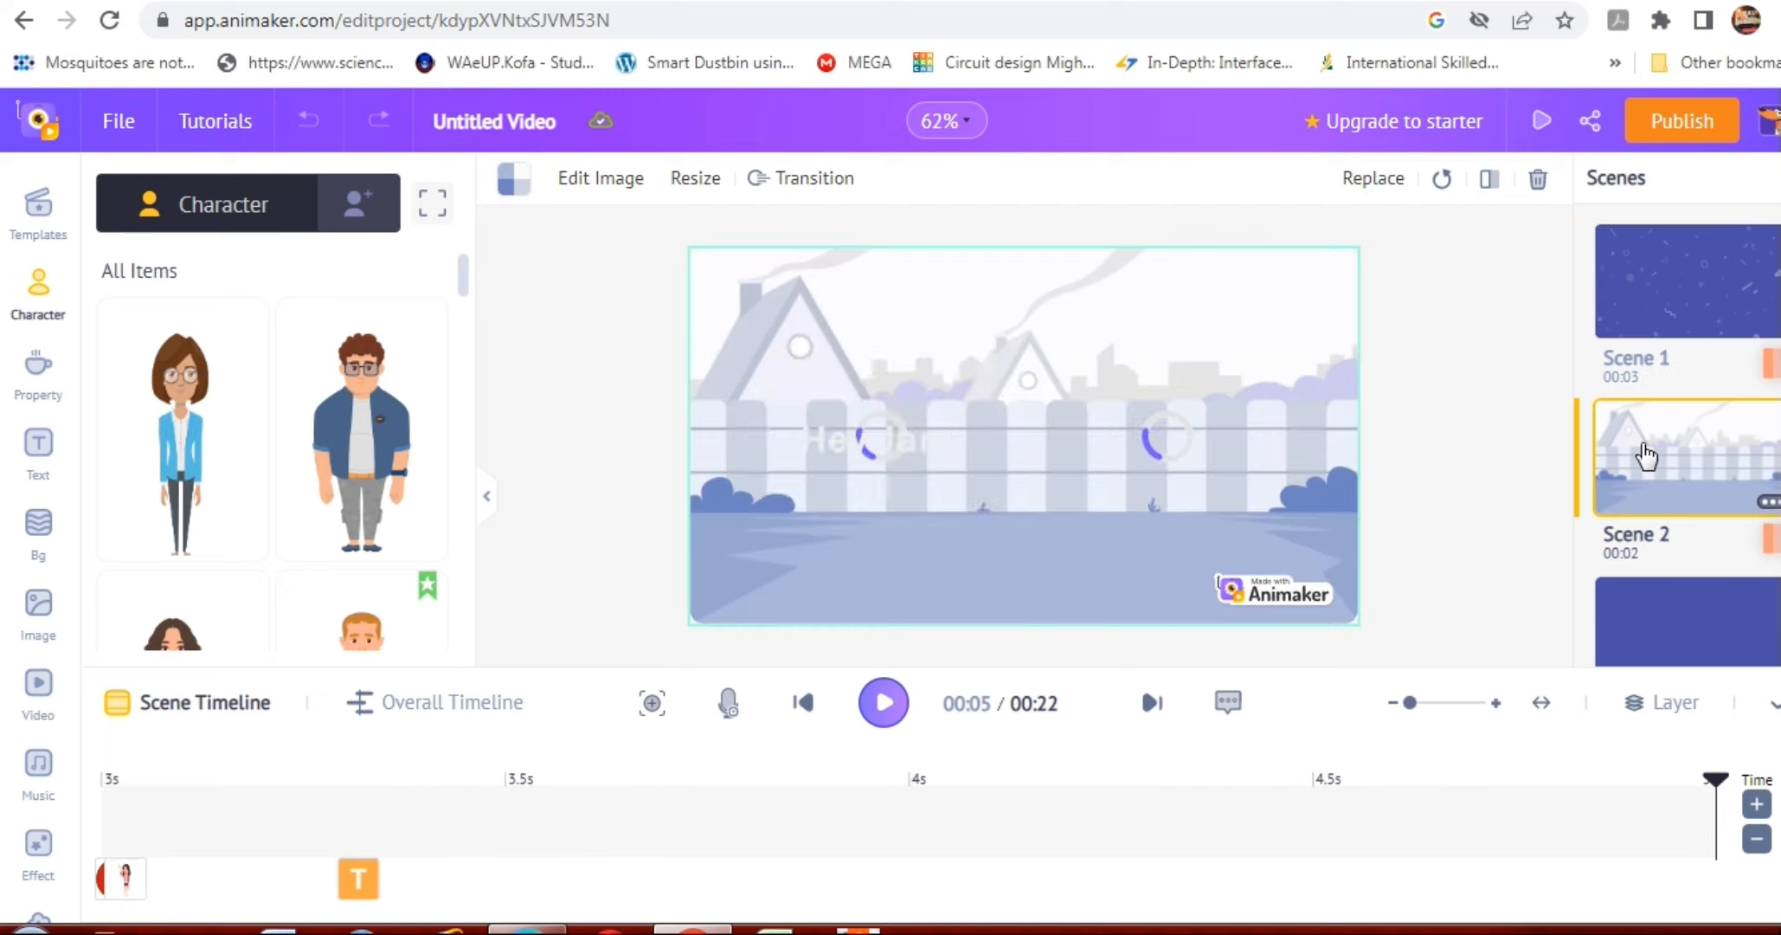
pyautogui.click(1677, 610)
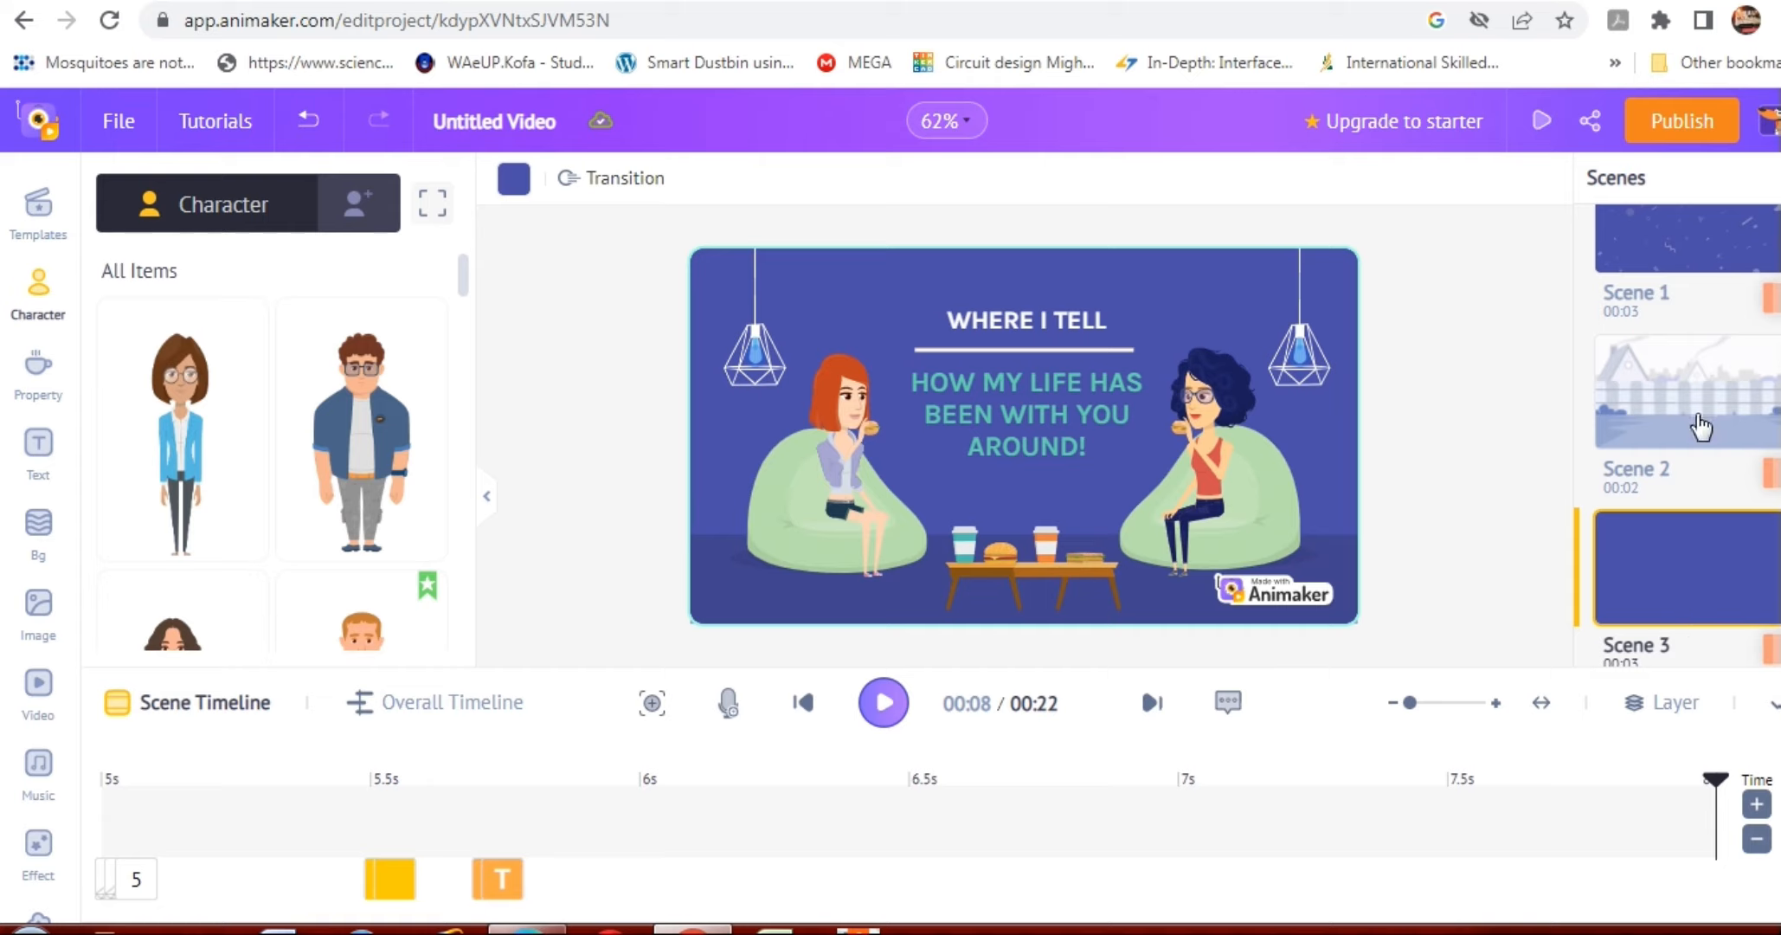
pyautogui.scroll(1, 1705, 415)
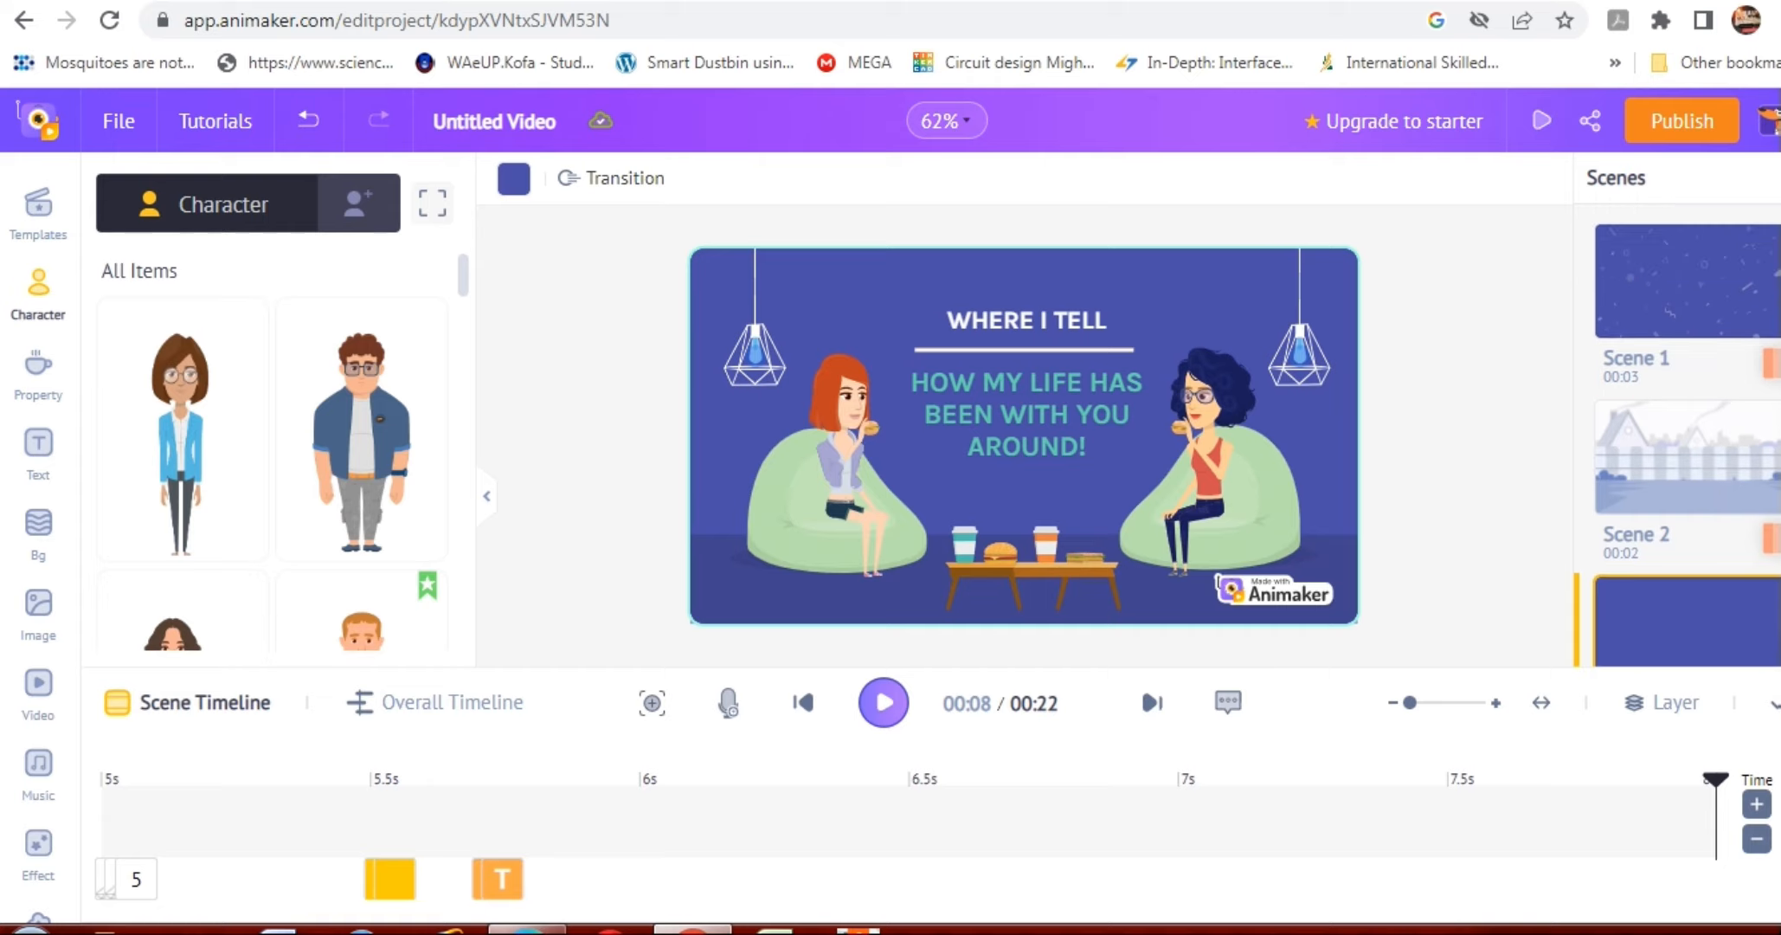
pyautogui.click(1690, 292)
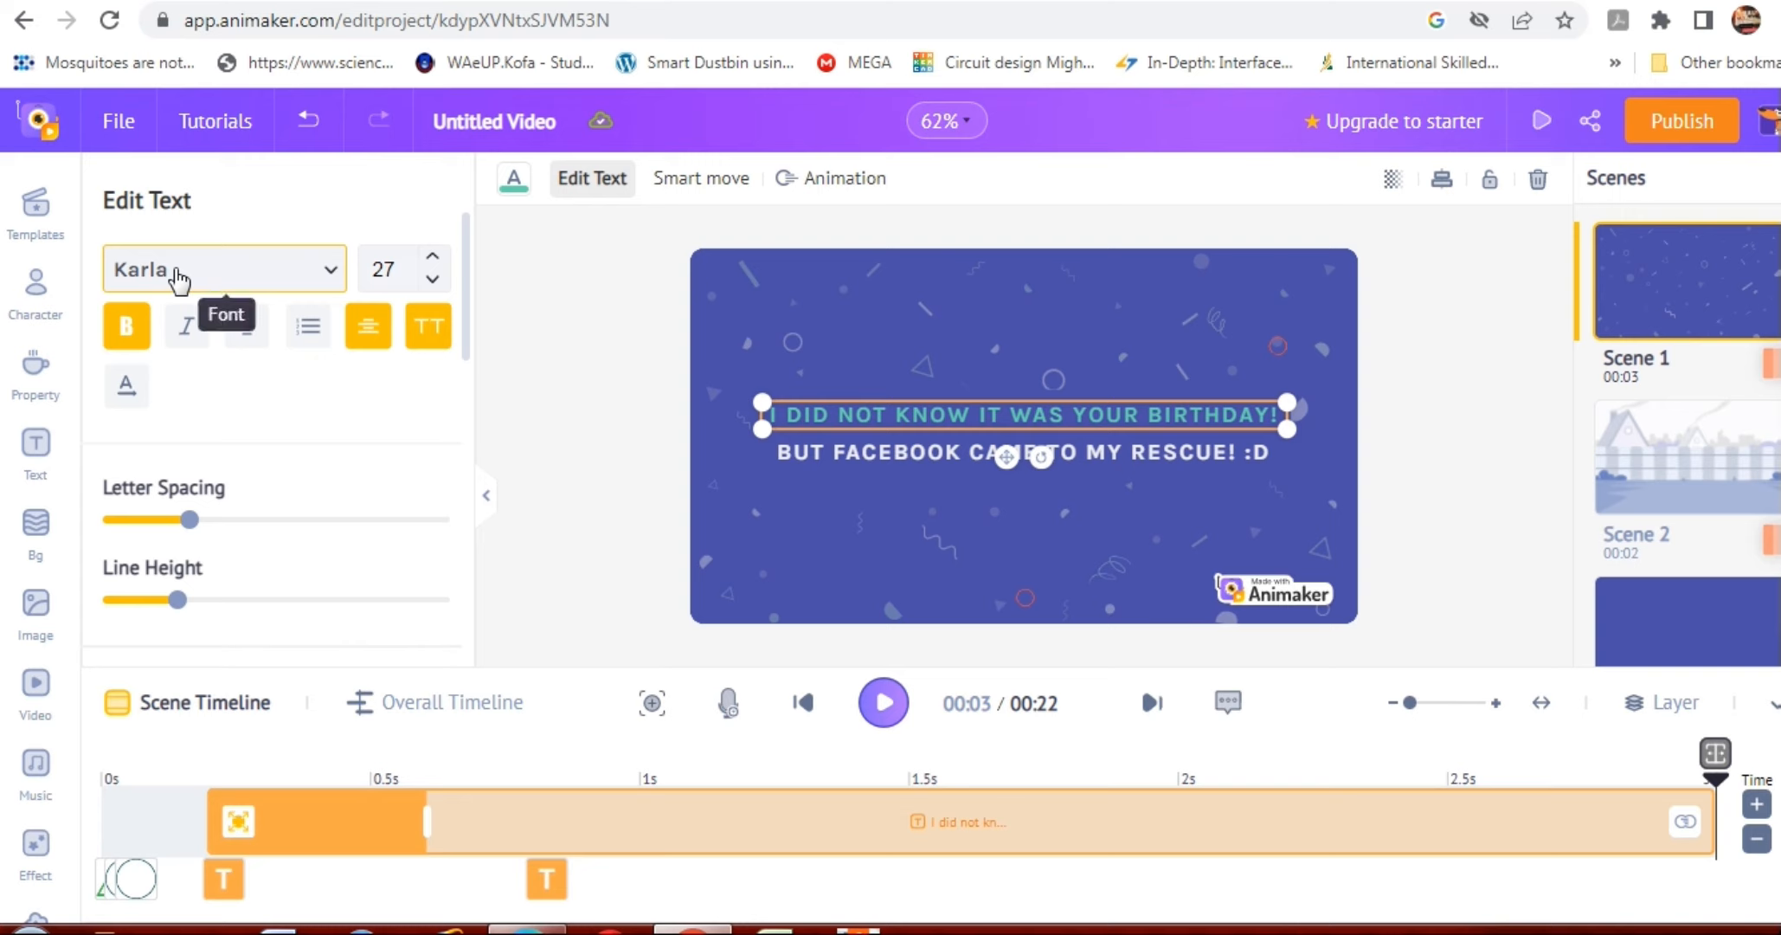
# Delete the wording of Scene 1's green birthday line, keeping only the initial "I" and the exclamation mark.
pyautogui.click(130, 327)
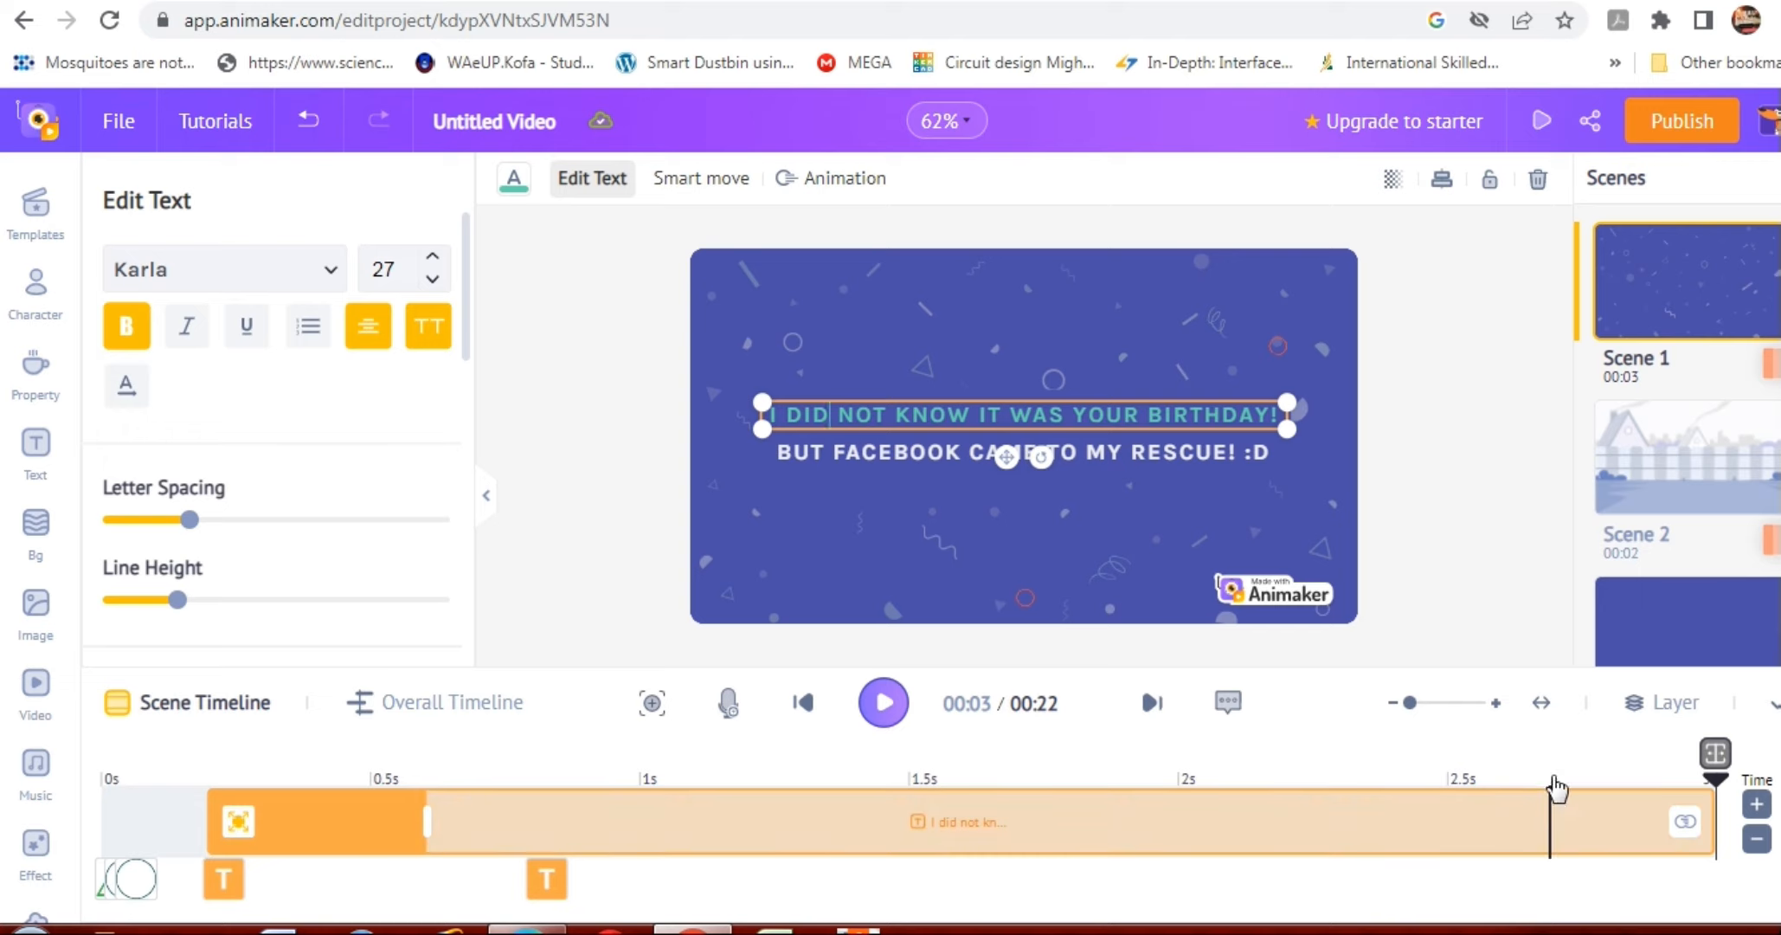
pyautogui.tripleClick(1247, 416)
pyautogui.doubleClick(1246, 416)
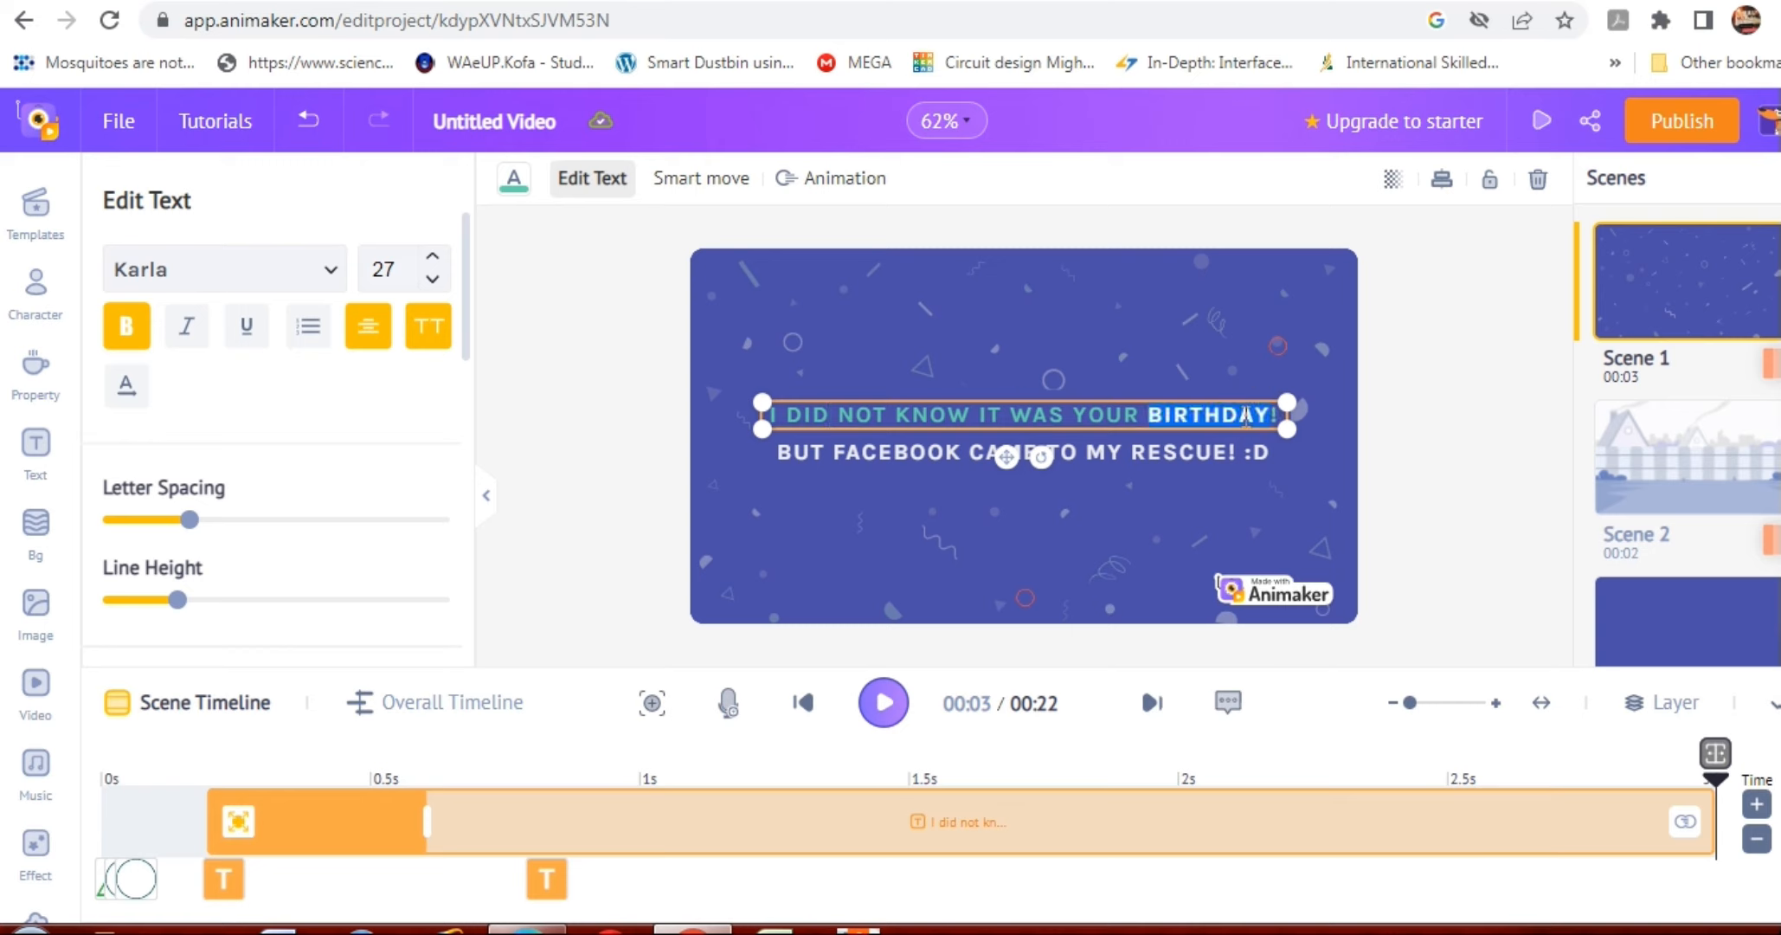
pyautogui.click(1246, 416)
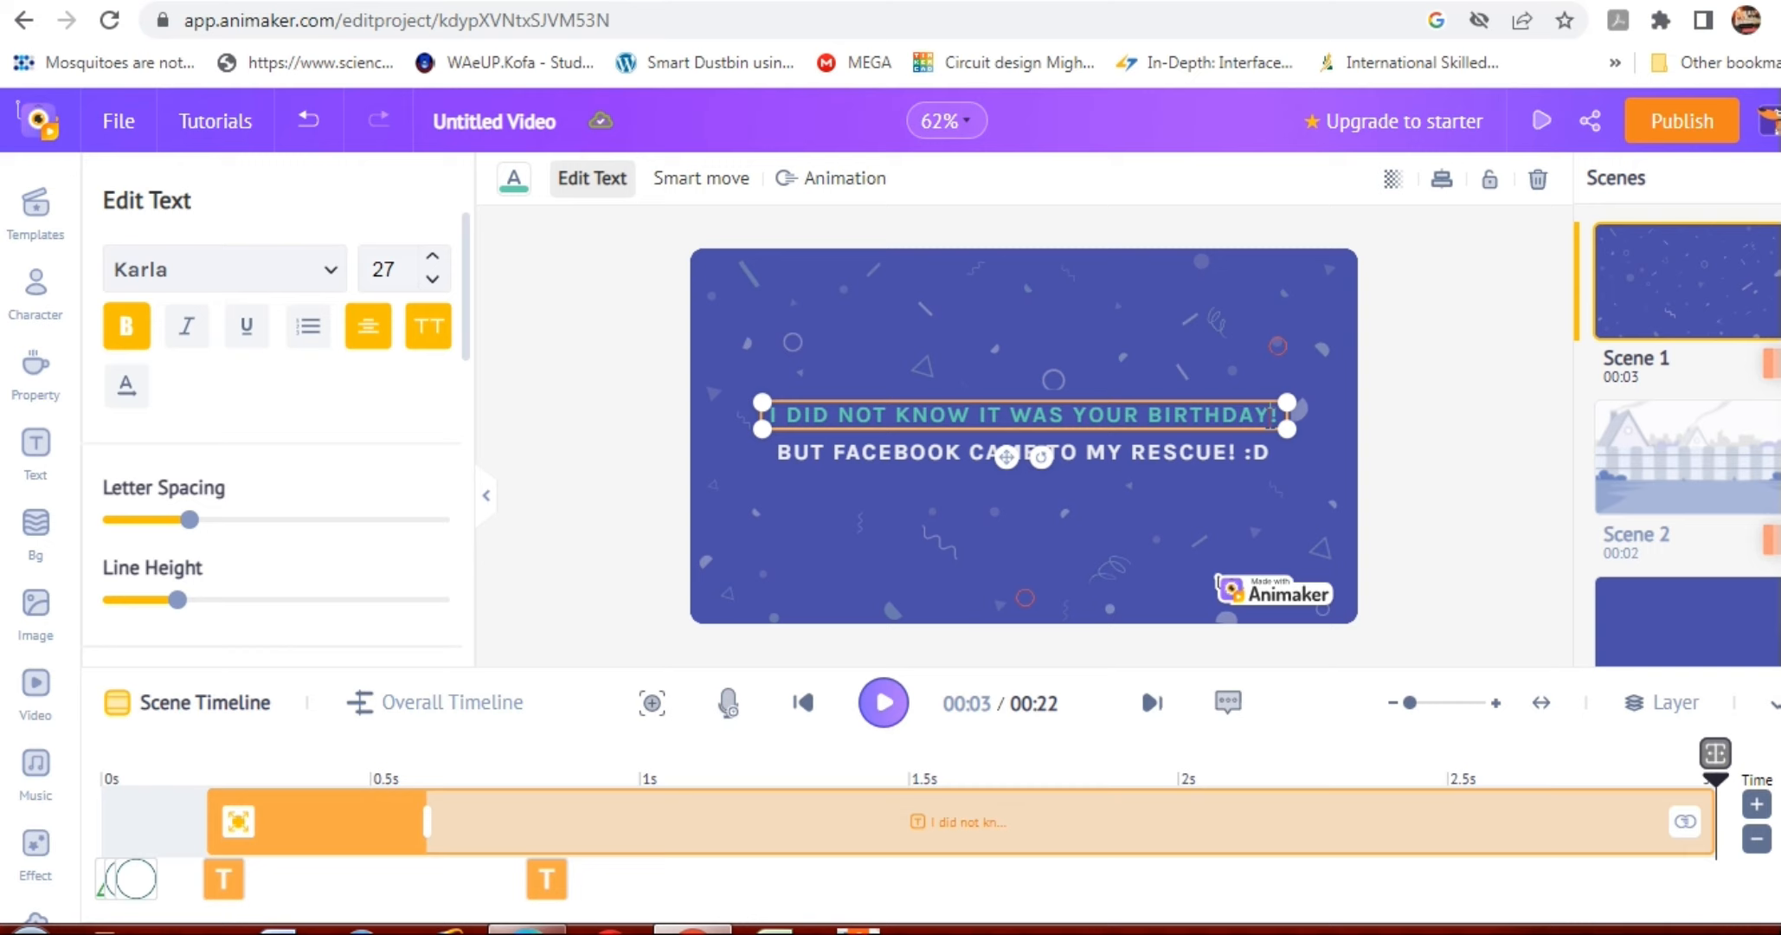
pyautogui.press('BackSpace')
pyautogui.press('BackSpace')
pyautogui.press('BackSpace')
pyautogui.press('BackSpace')
pyautogui.press('BackSpace')
pyautogui.press('BackSpace')
pyautogui.press('BackSpace')
pyautogui.press('BackSpace')
pyautogui.press('BackSpace')
pyautogui.press('BackSpace')
pyautogui.press('BackSpace')
pyautogui.press('BackSpace')
pyautogui.press('BackSpace')
pyautogui.press('BackSpace')
pyautogui.press('BackSpace')
pyautogui.press('BackSpace')
pyautogui.press('BackSpace')
pyautogui.press('BackSpace')
pyautogui.press('BackSpace')
pyautogui.press('BackSpace')
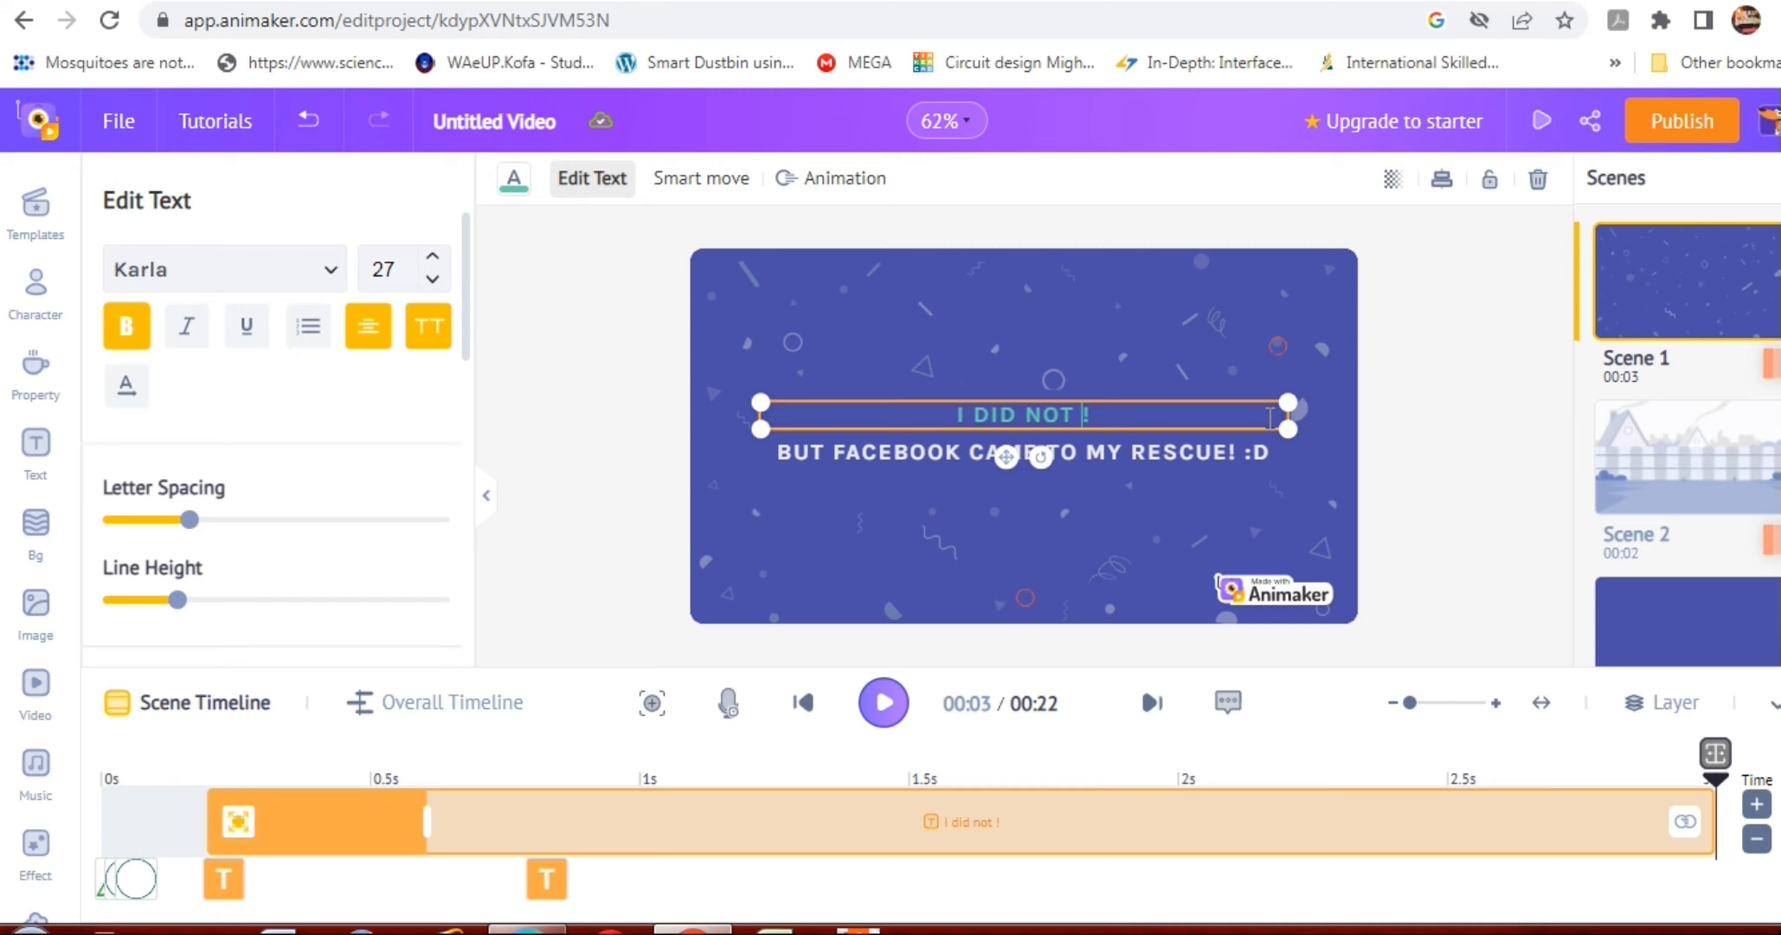
pyautogui.press('BackSpace')
pyautogui.press('BackSpace')
pyautogui.press('BackSpace')
pyautogui.press('BackSpace')
pyautogui.press('BackSpace')
pyautogui.press('BackSpace')
pyautogui.press('BackSpace')
pyautogui.press('BackSpace')
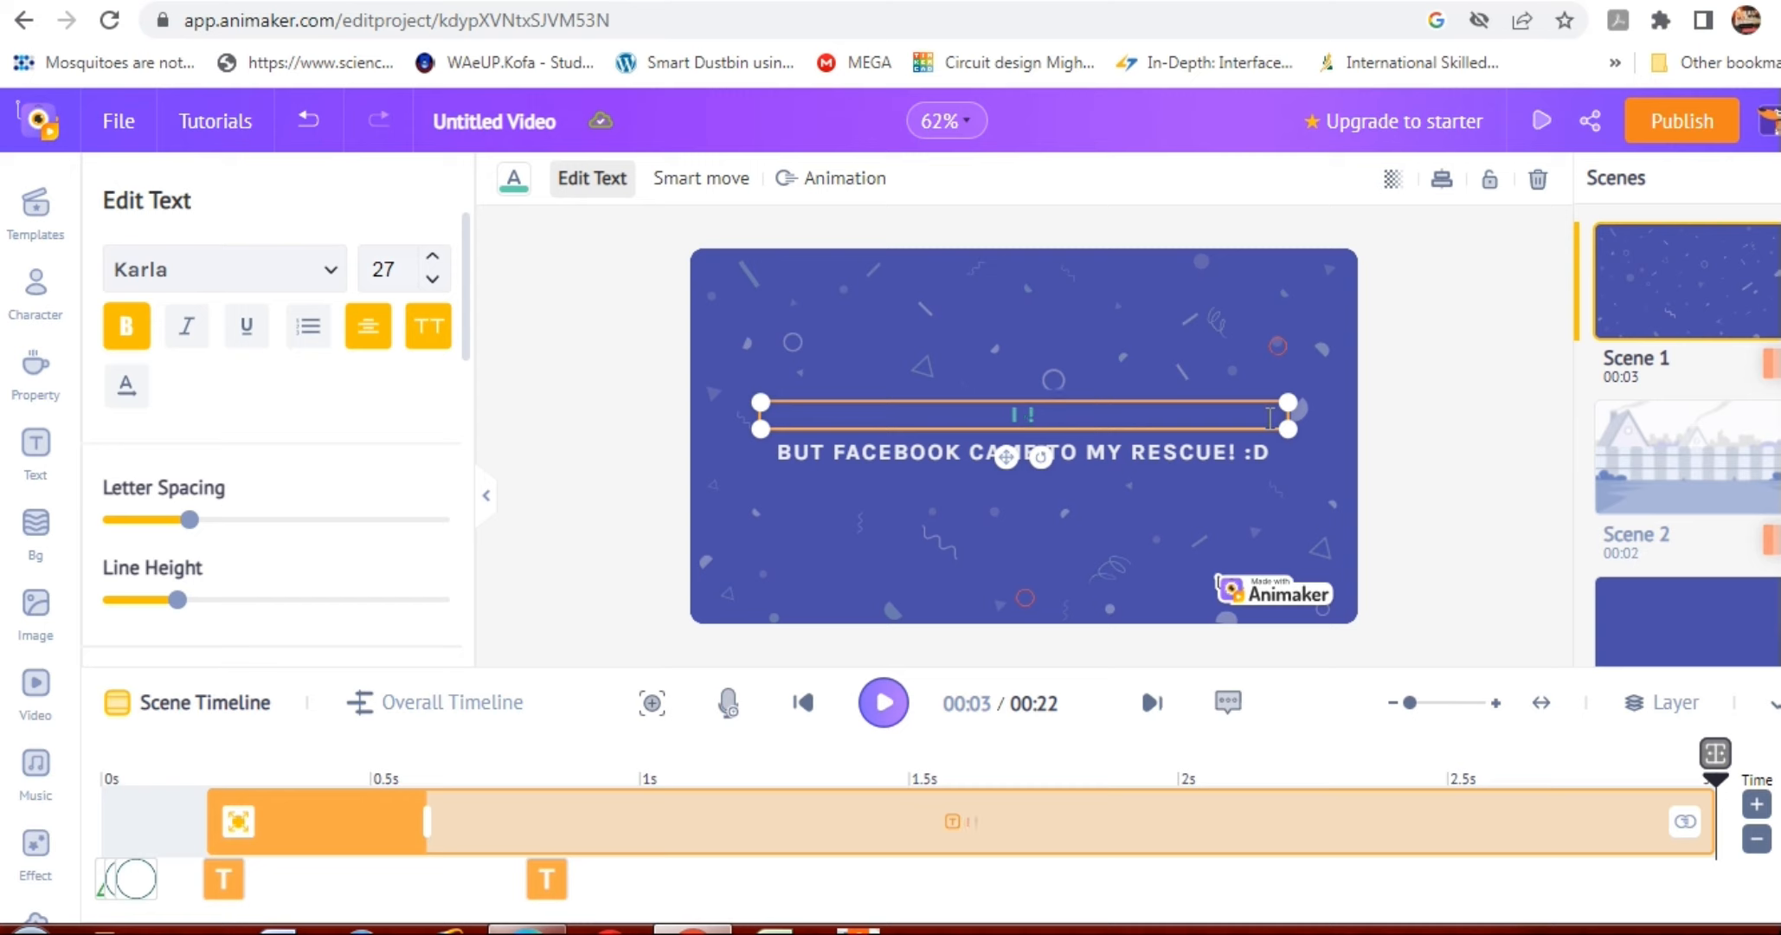
# Complete the green line in capitals so that it reads "I DID NOT KNOW IT WAS YOUR BIRTHDAY!".
pyautogui.write('DID NOT KNOW IT')
pyautogui.write(' WAS')
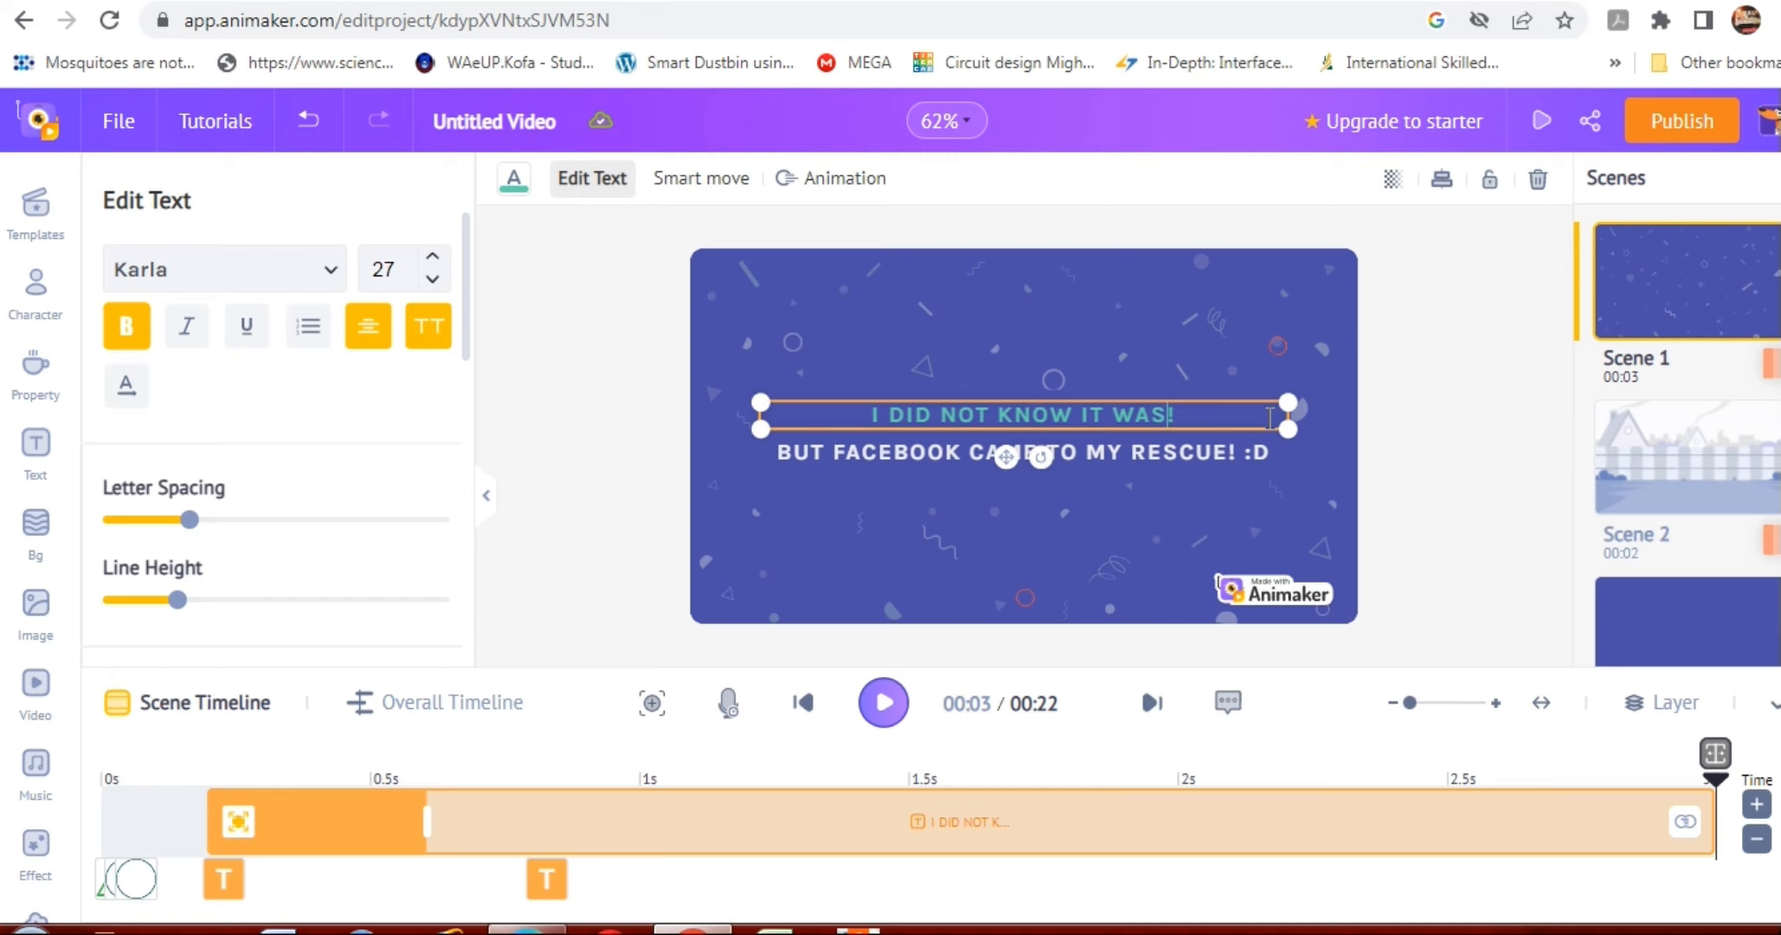
pyautogui.write('YOUR B')
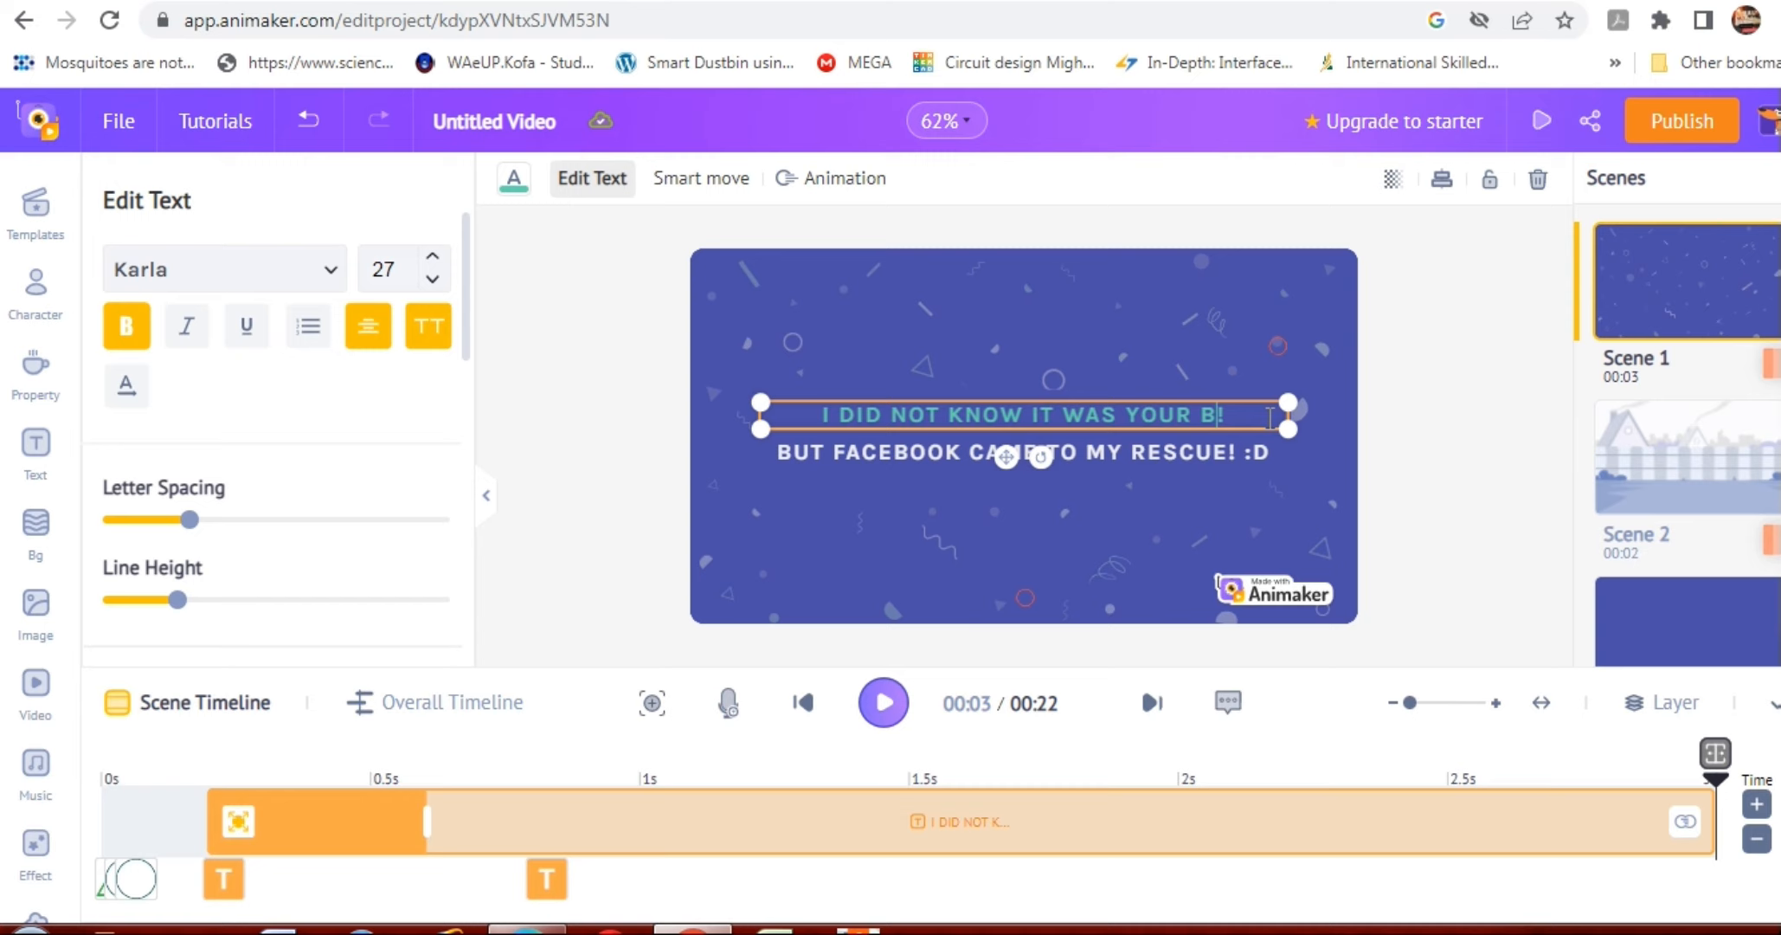
pyautogui.write('IRTHDAY')
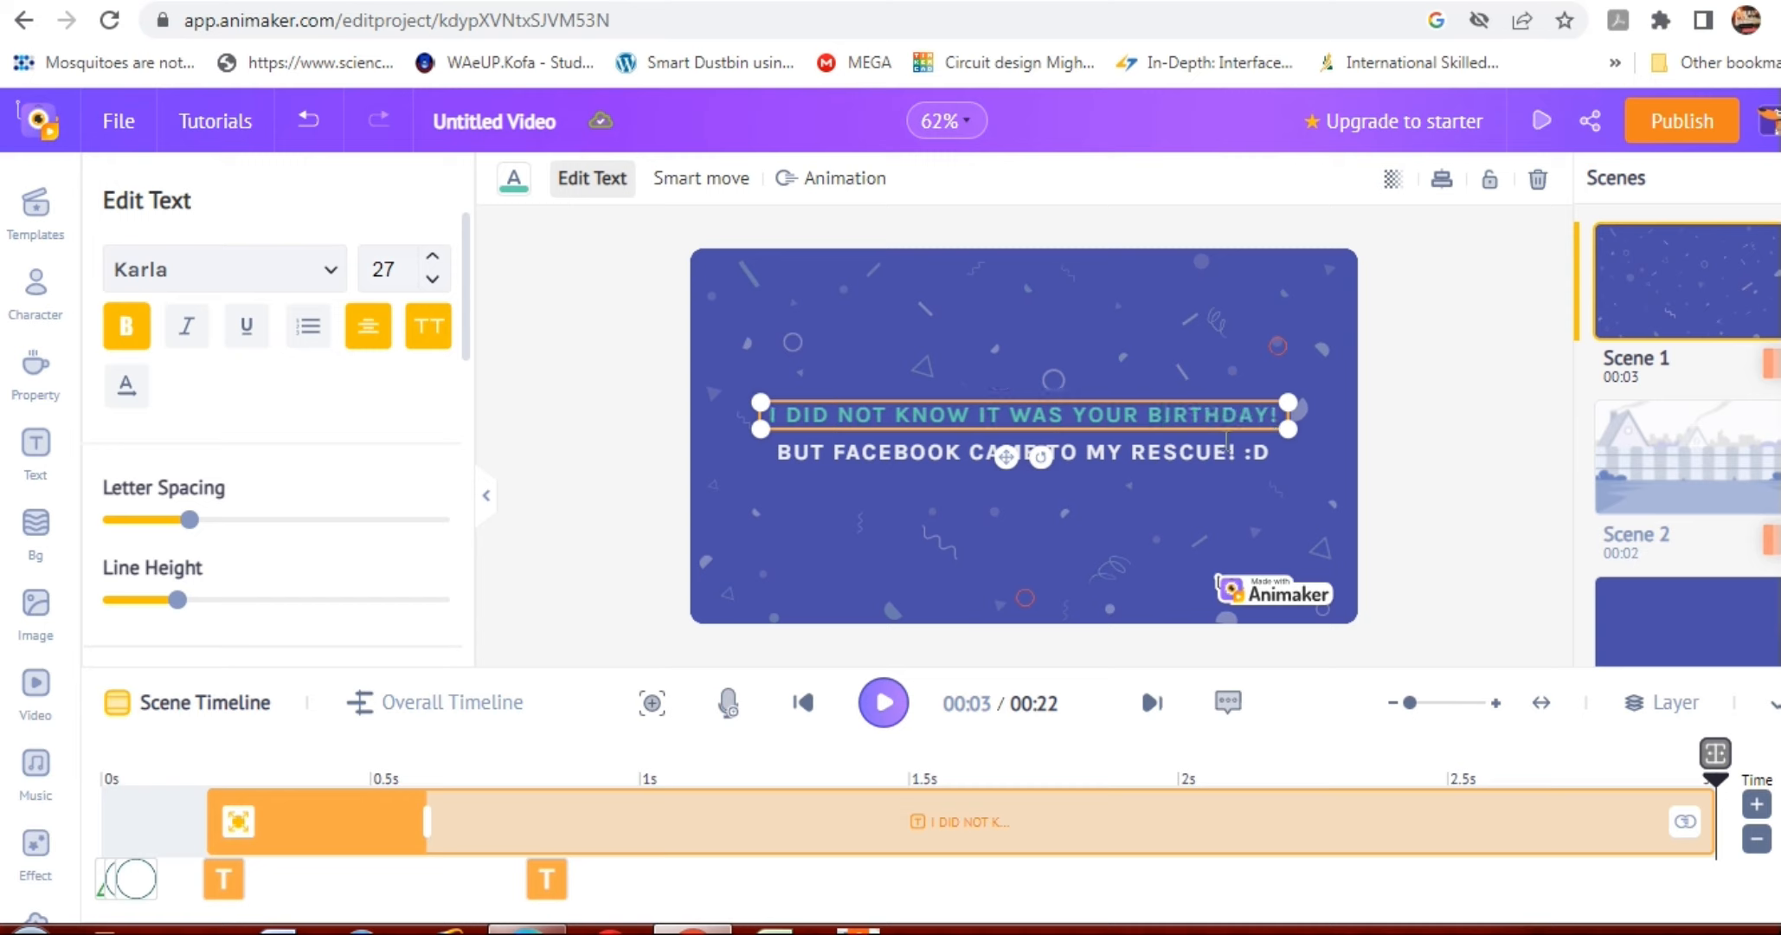
# Reposition the birthday line higher on the slide, leaving a clear gap above the Facebook line.
pyautogui.moveTo(1006, 457); pyautogui.dragTo(1013, 549)
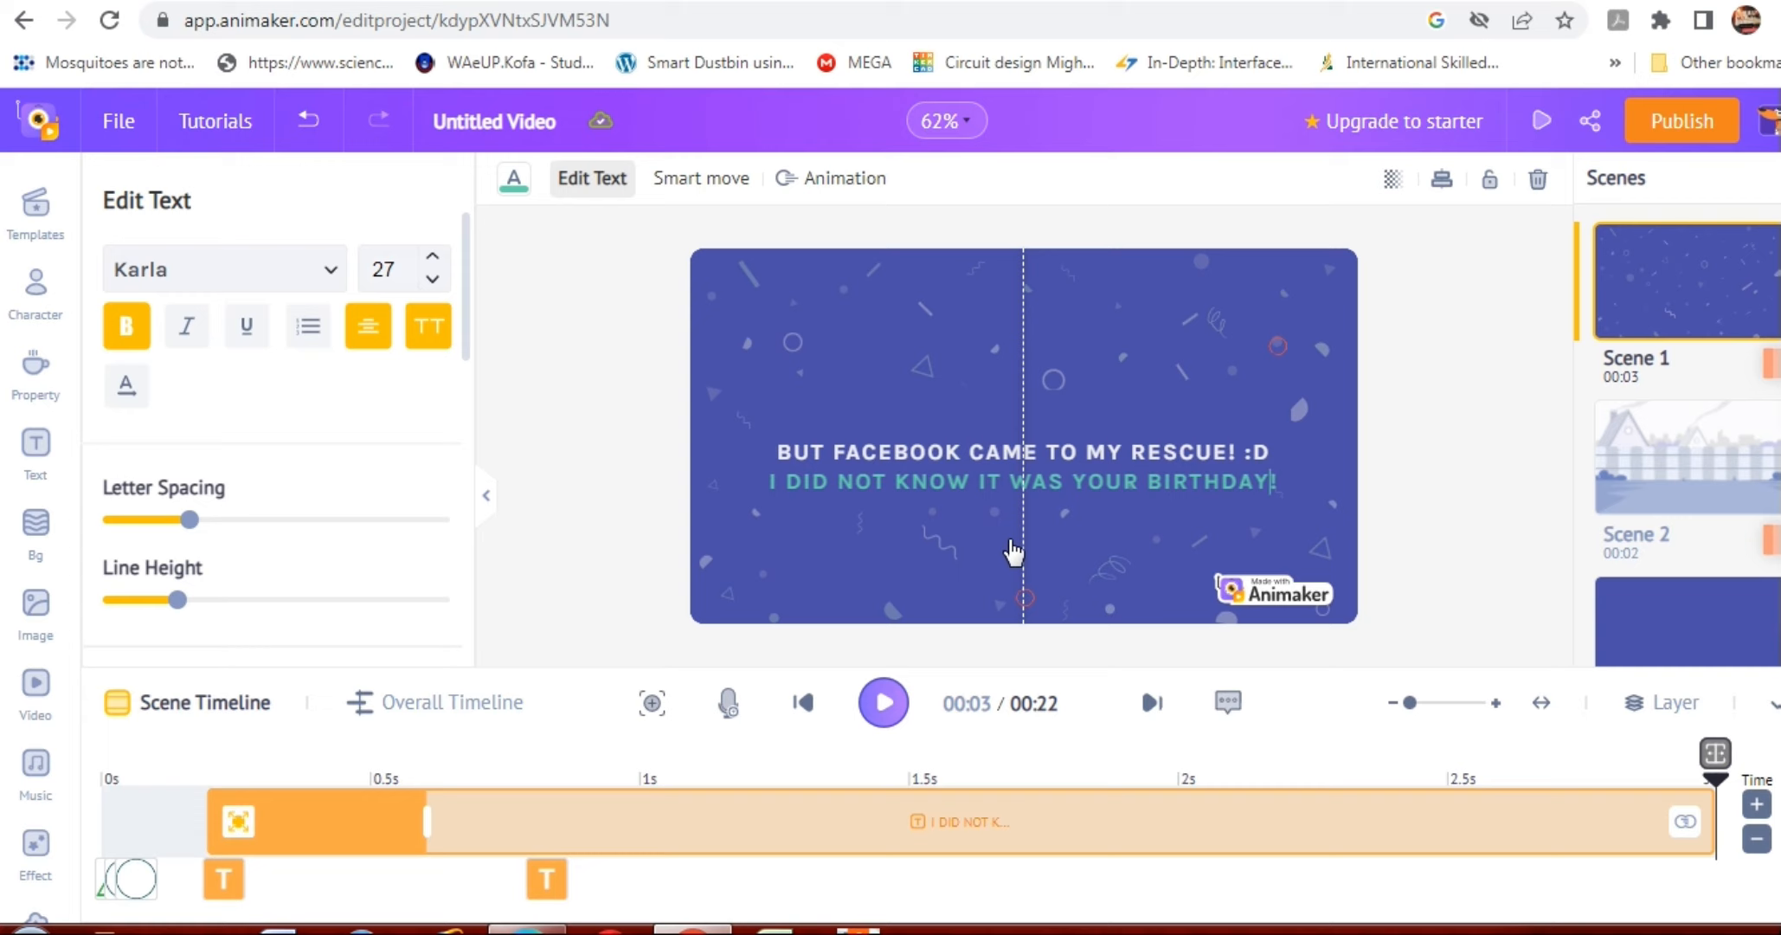
pyautogui.moveTo(1012, 550); pyautogui.dragTo(1009, 438)
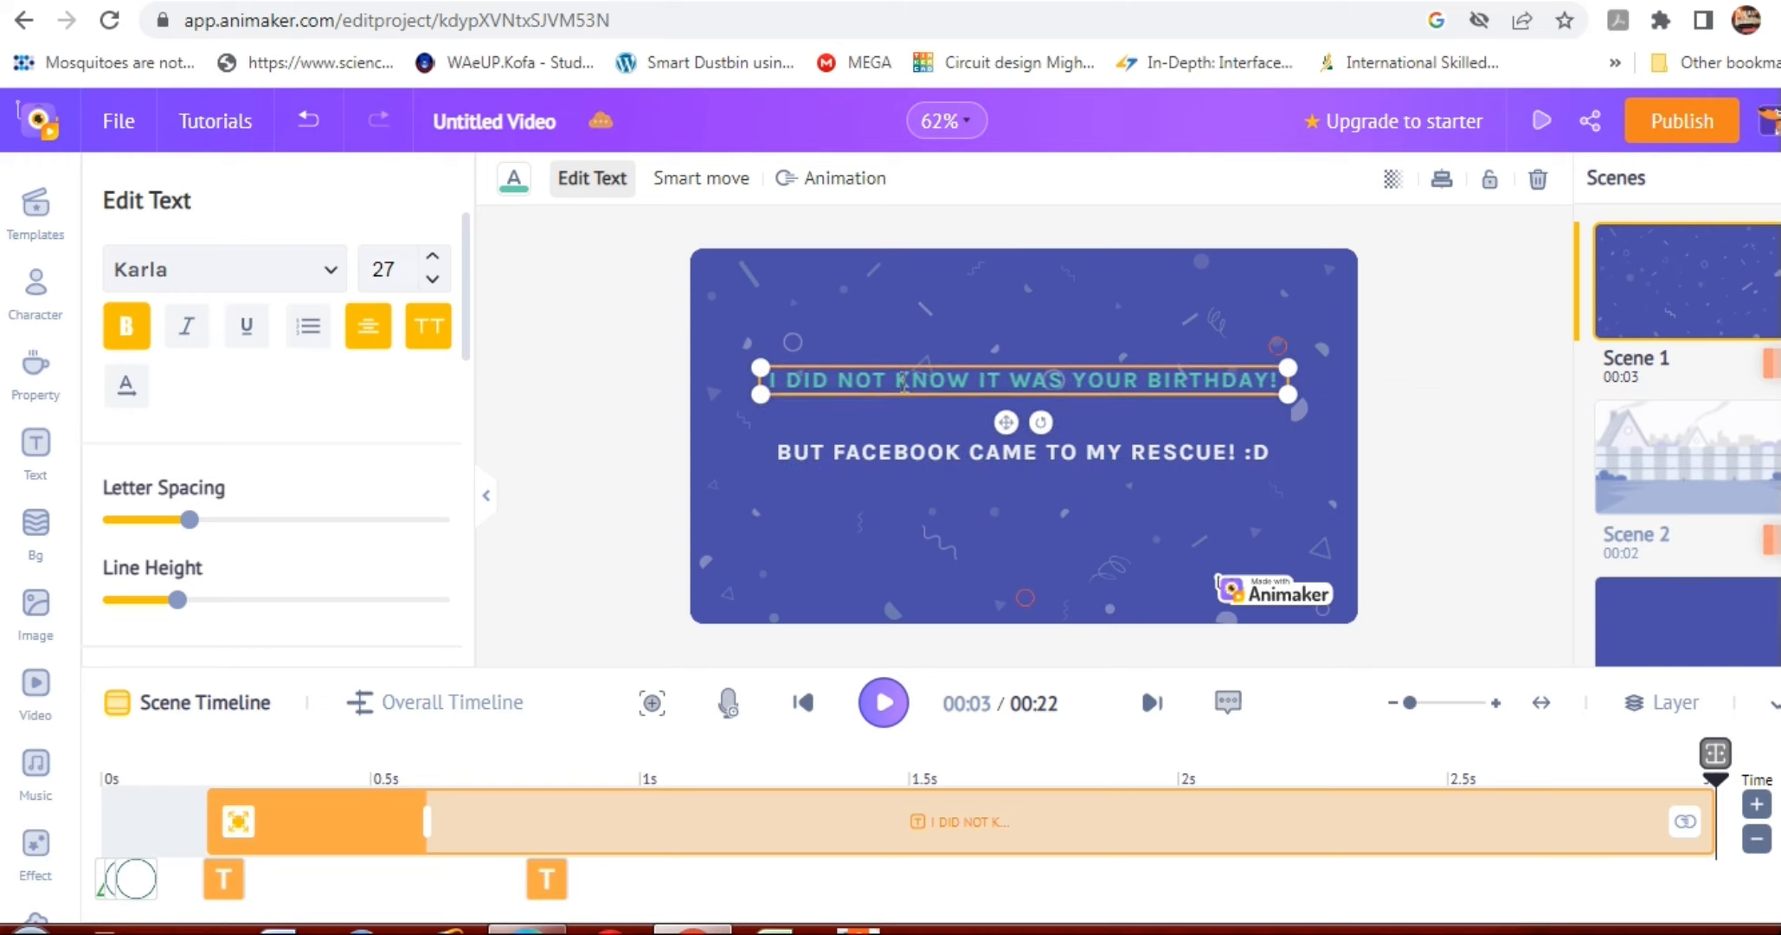
# Try red, blue and dark navy as the birthday line's text colour, and check the custom colour picker.
pyautogui.click(514, 182)
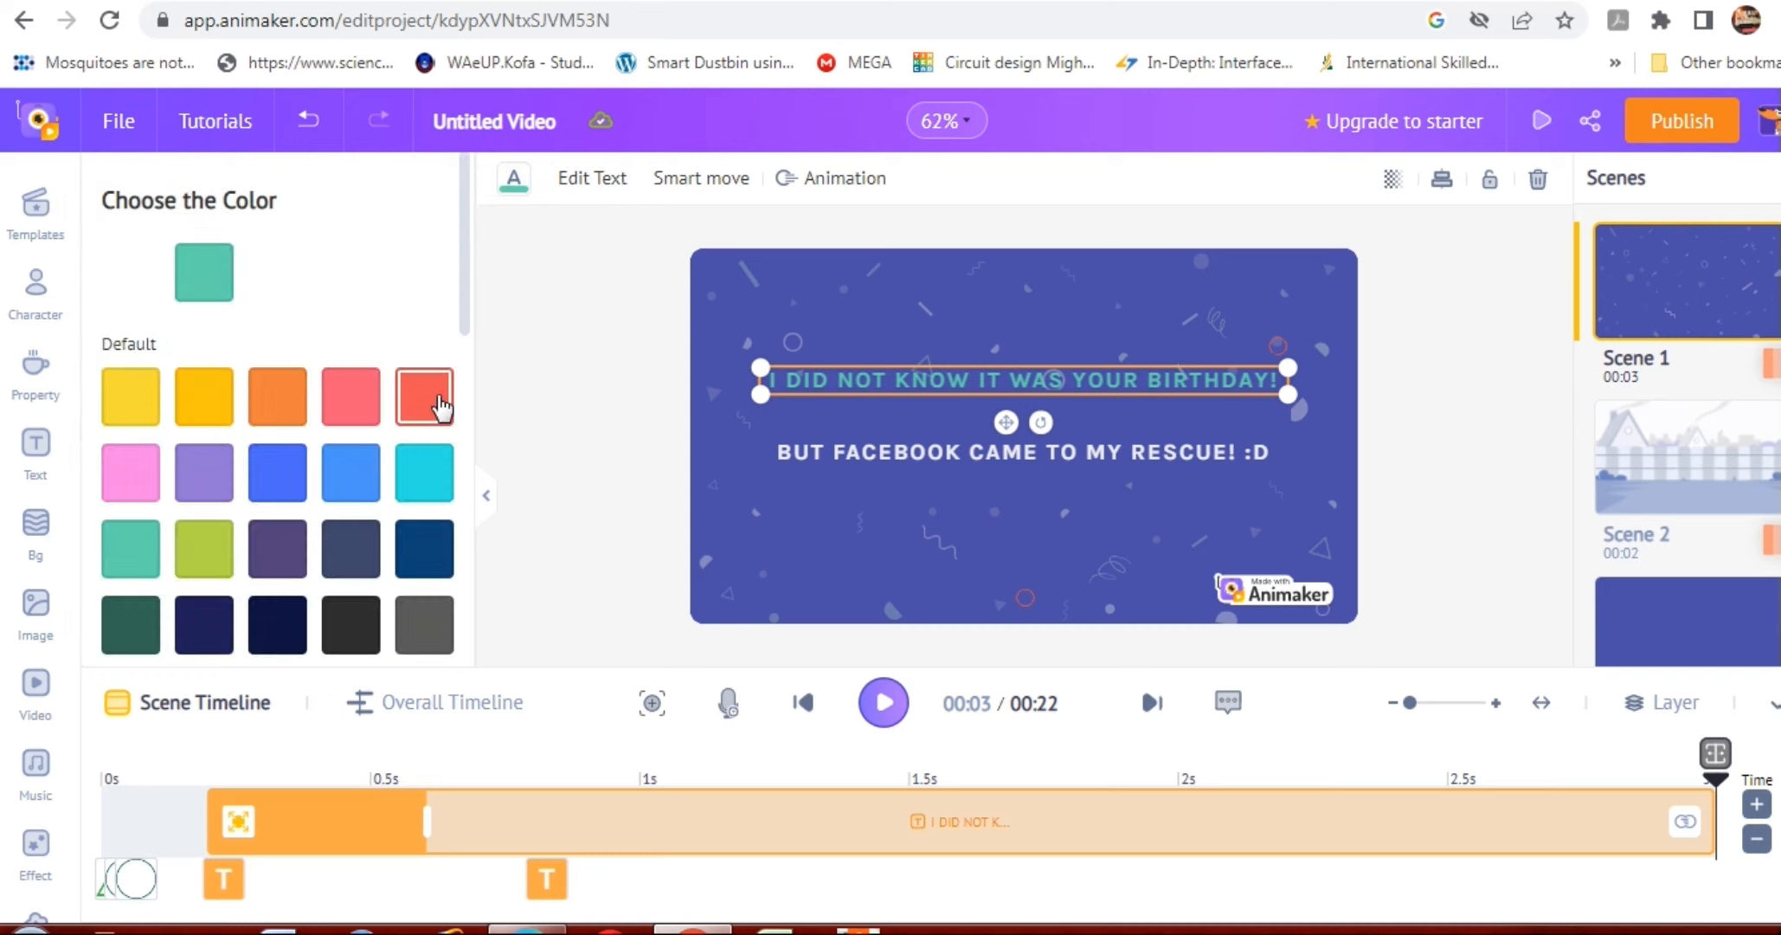
pyautogui.click(440, 403)
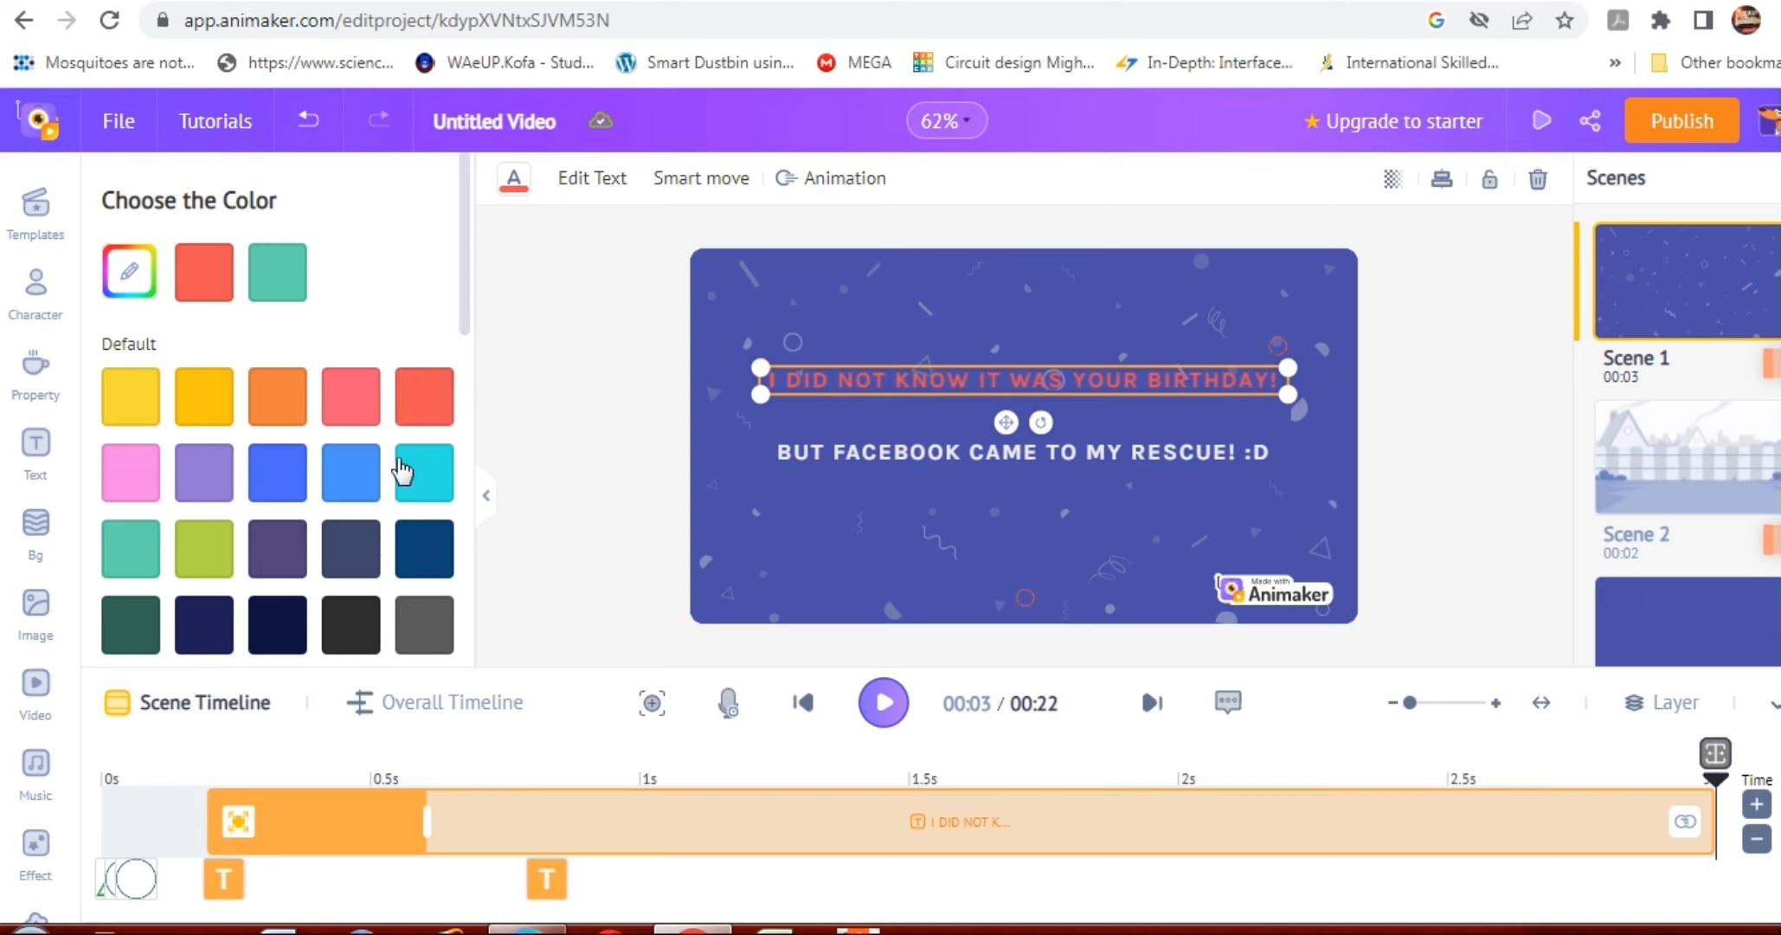
pyautogui.click(285, 497)
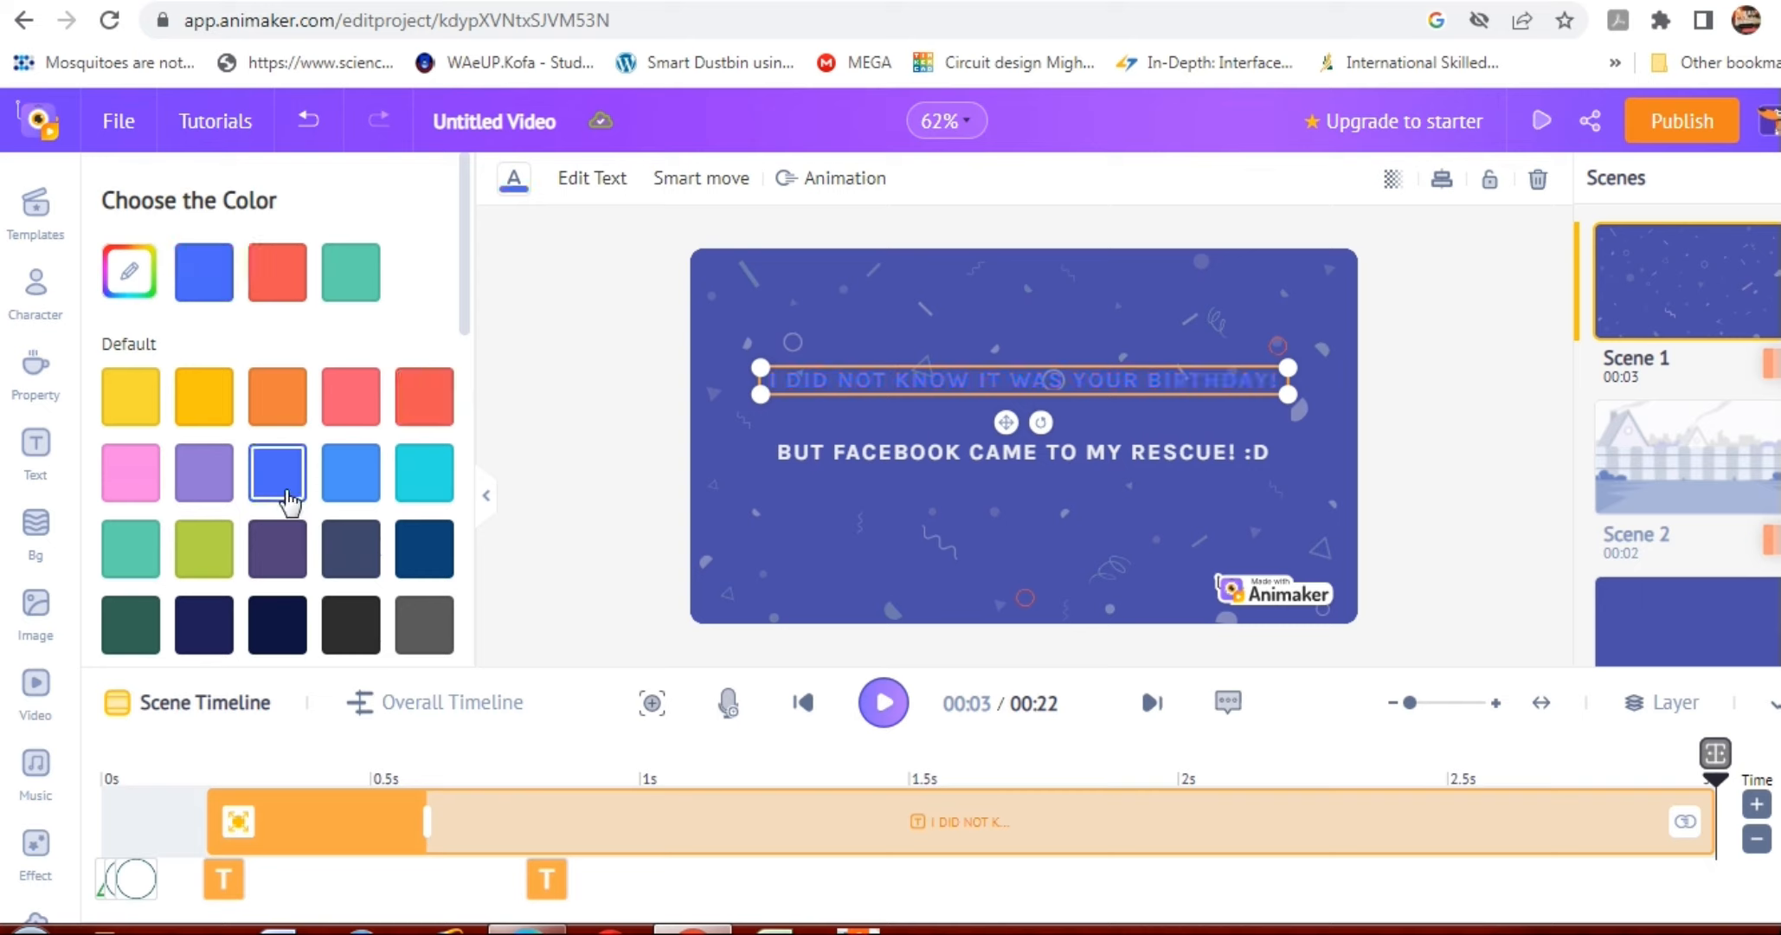
pyautogui.click(277, 623)
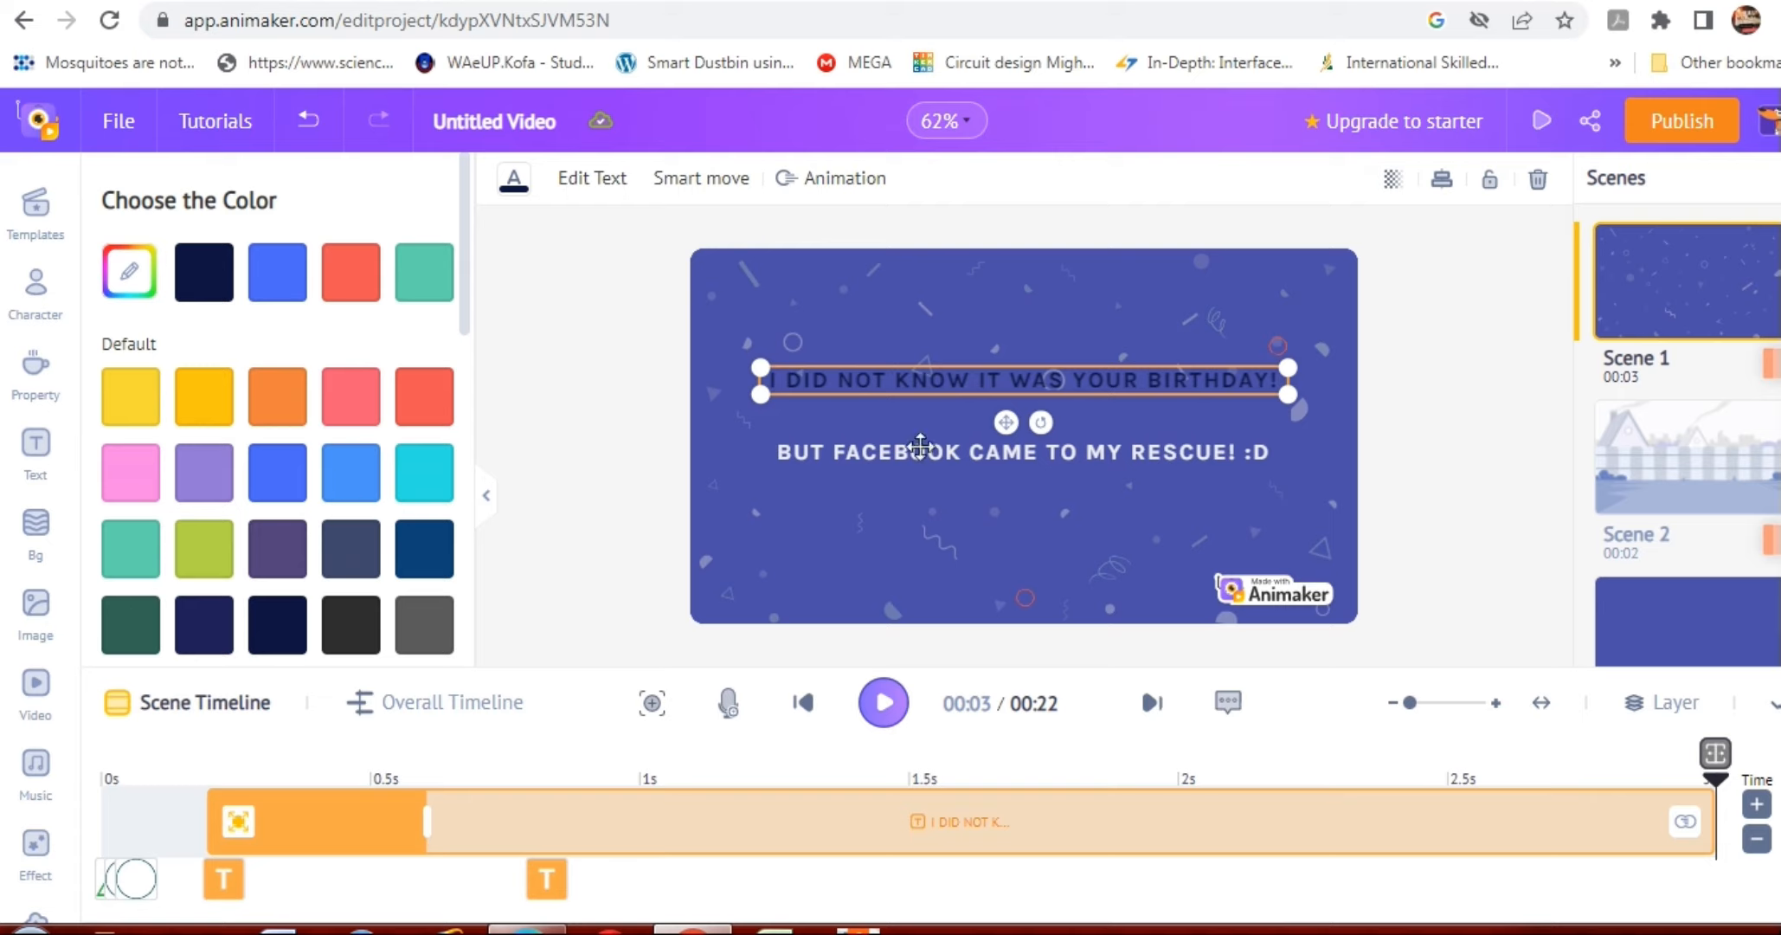
pyautogui.click(134, 285)
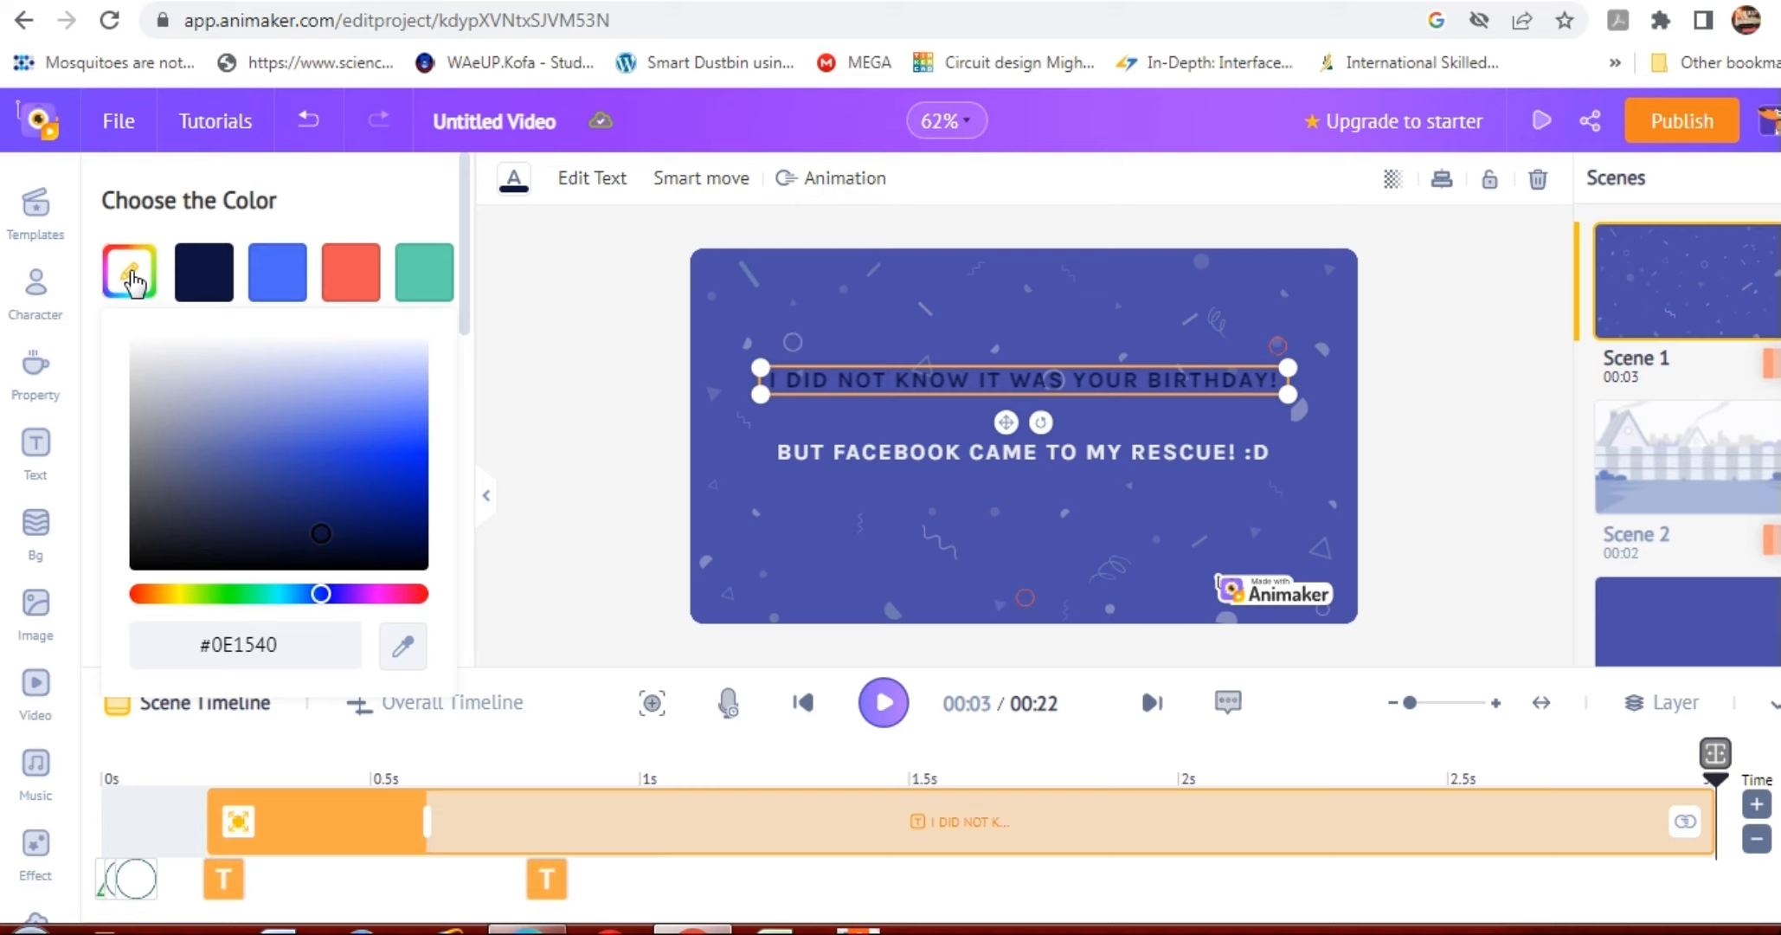
pyautogui.click(131, 275)
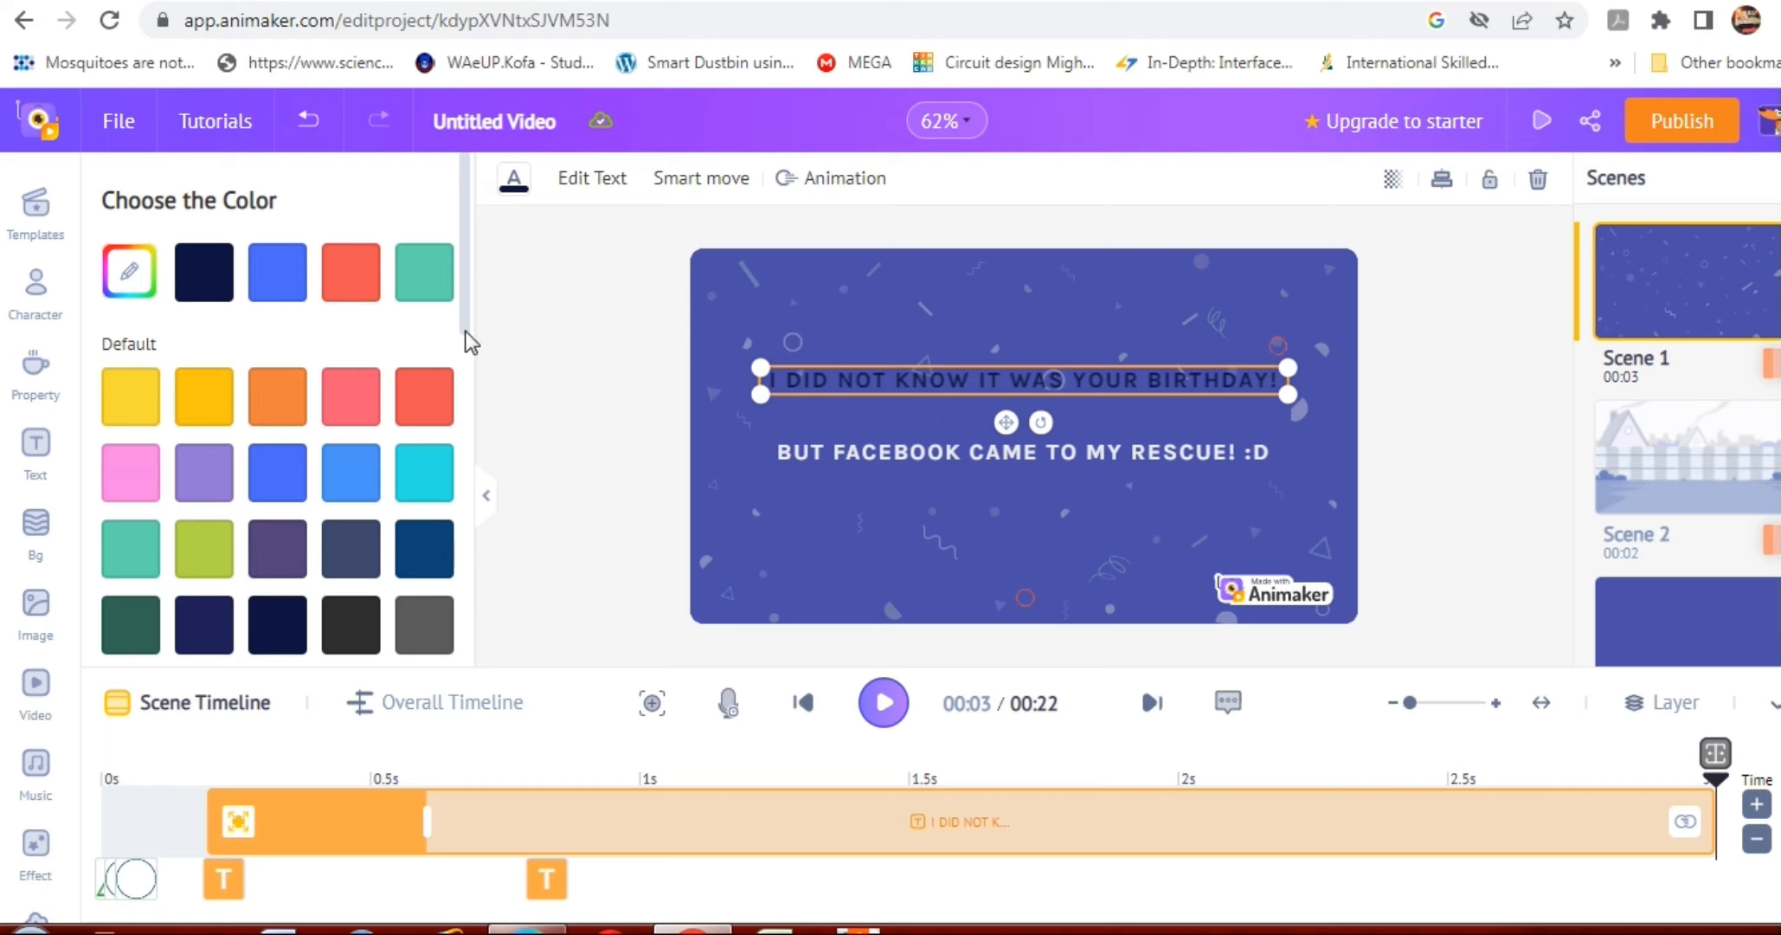
# Set the birthday line's text colour to the light grey Monotone swatch and deselect the text.
pyautogui.scroll(-3, 467, 368)
pyautogui.moveTo(466, 371); pyautogui.dragTo(466, 382)
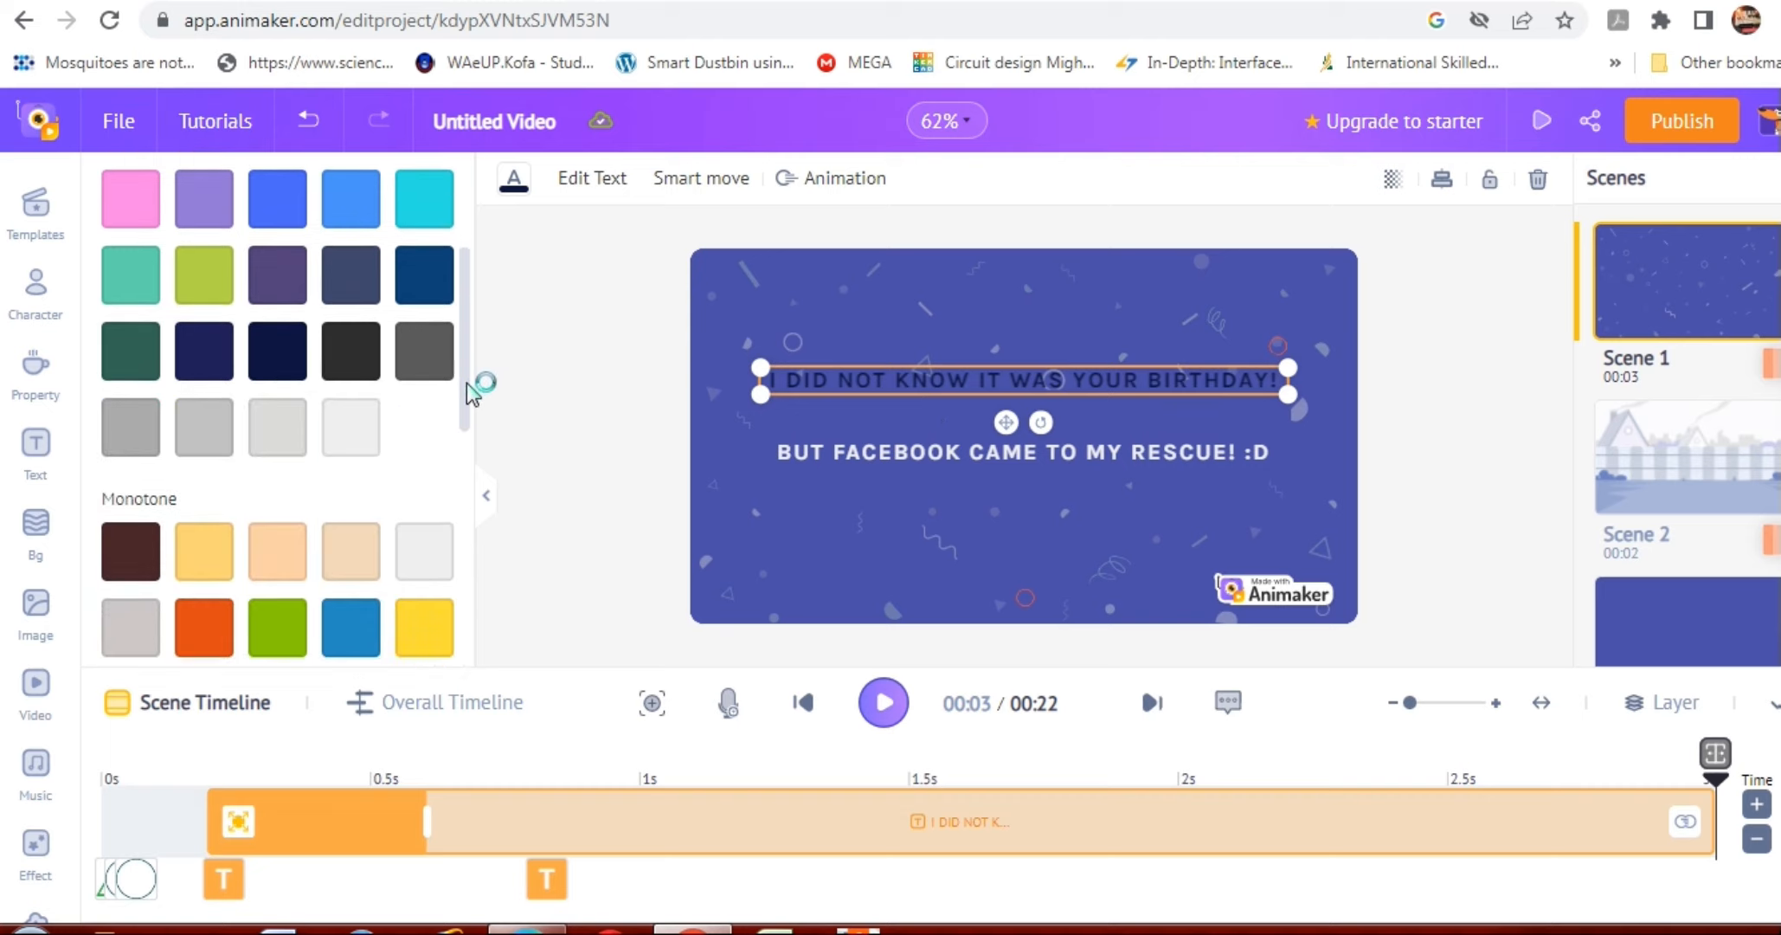
pyautogui.click(429, 567)
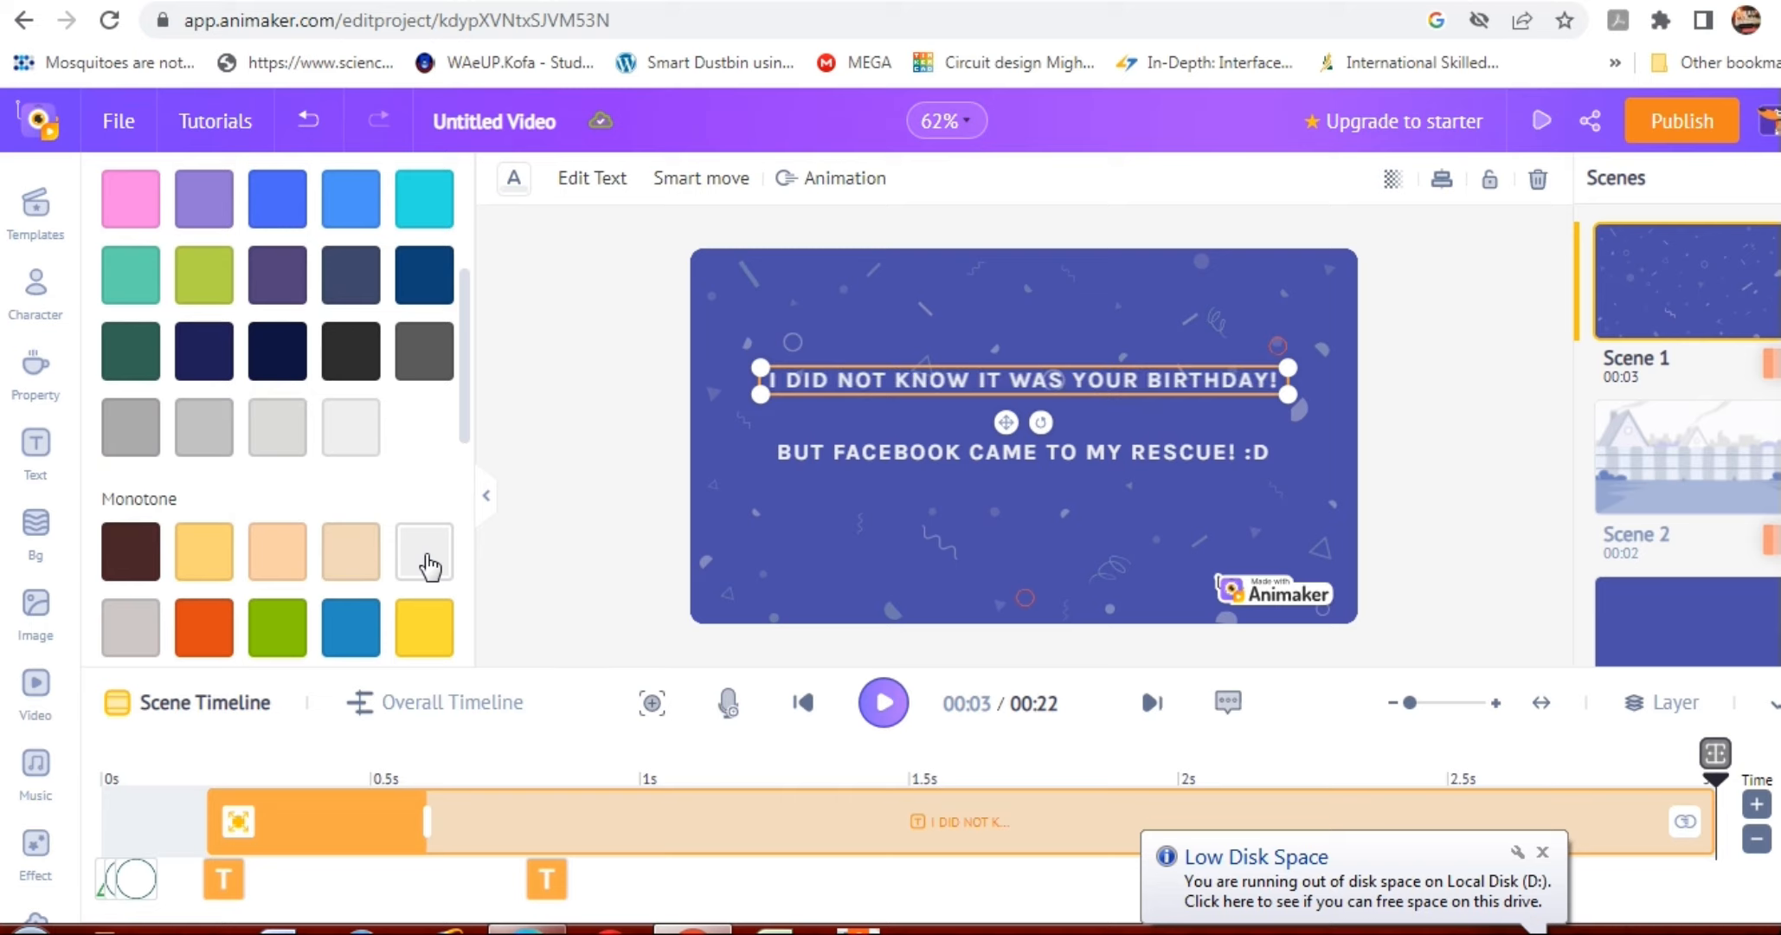
pyautogui.click(636, 513)
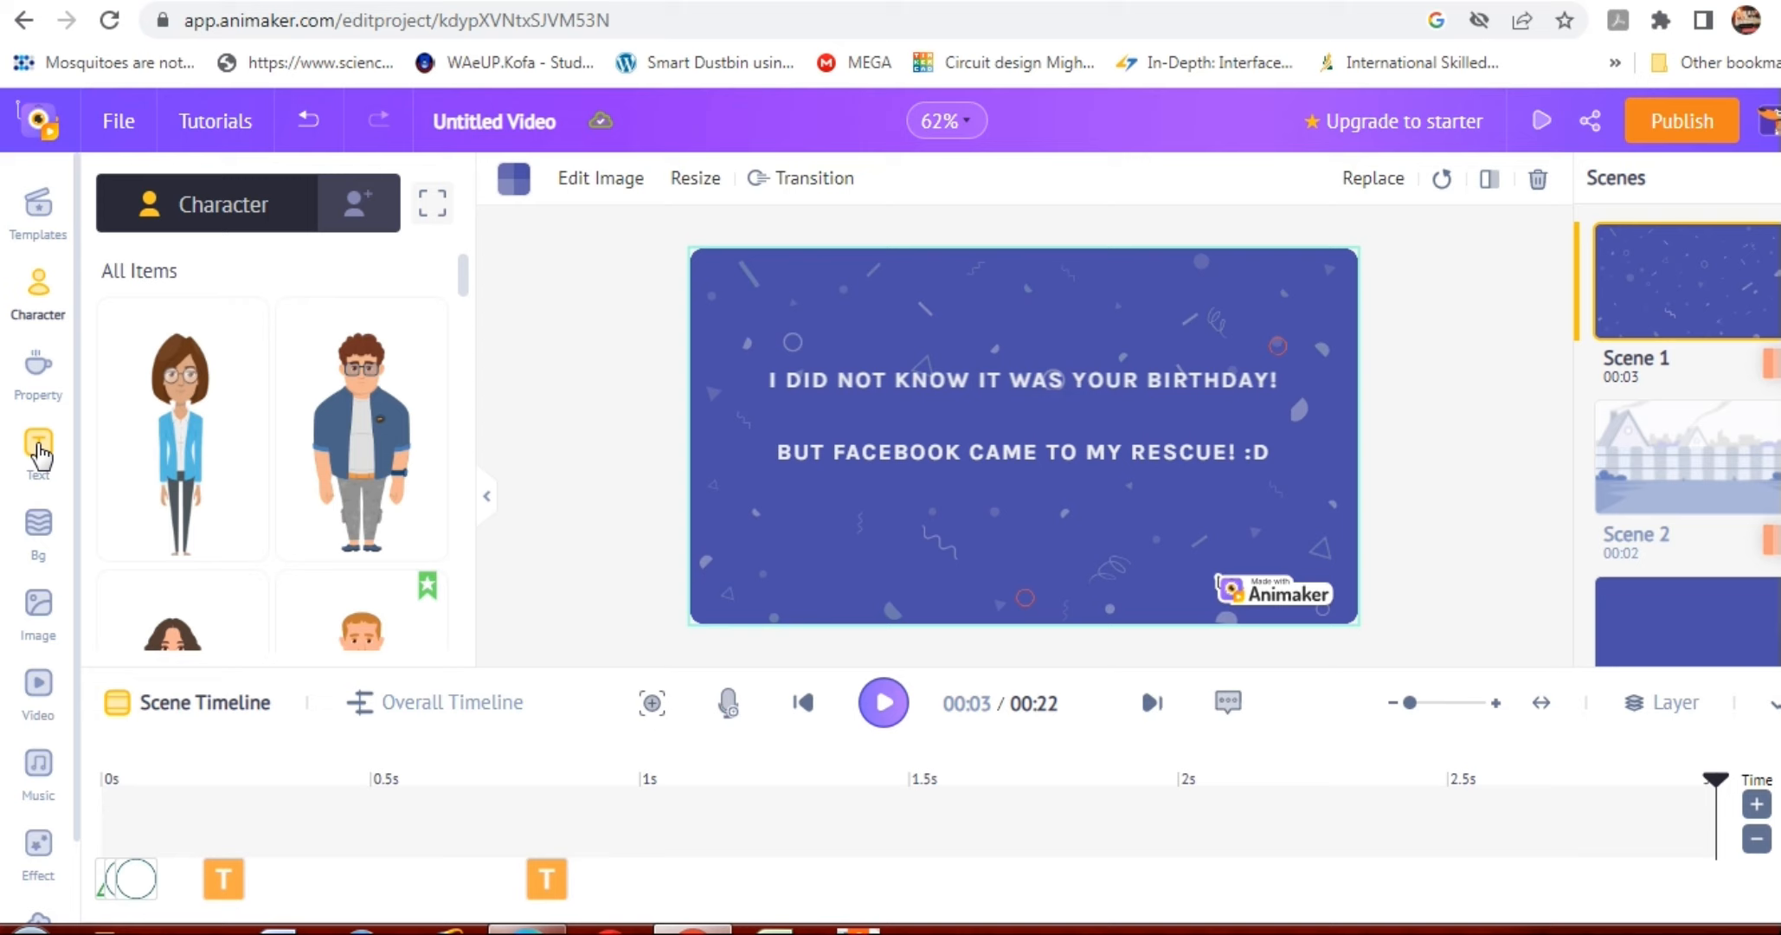
# Add a body text box to Scene 1 and place it just below the Facebook line.
pyautogui.click(38, 450)
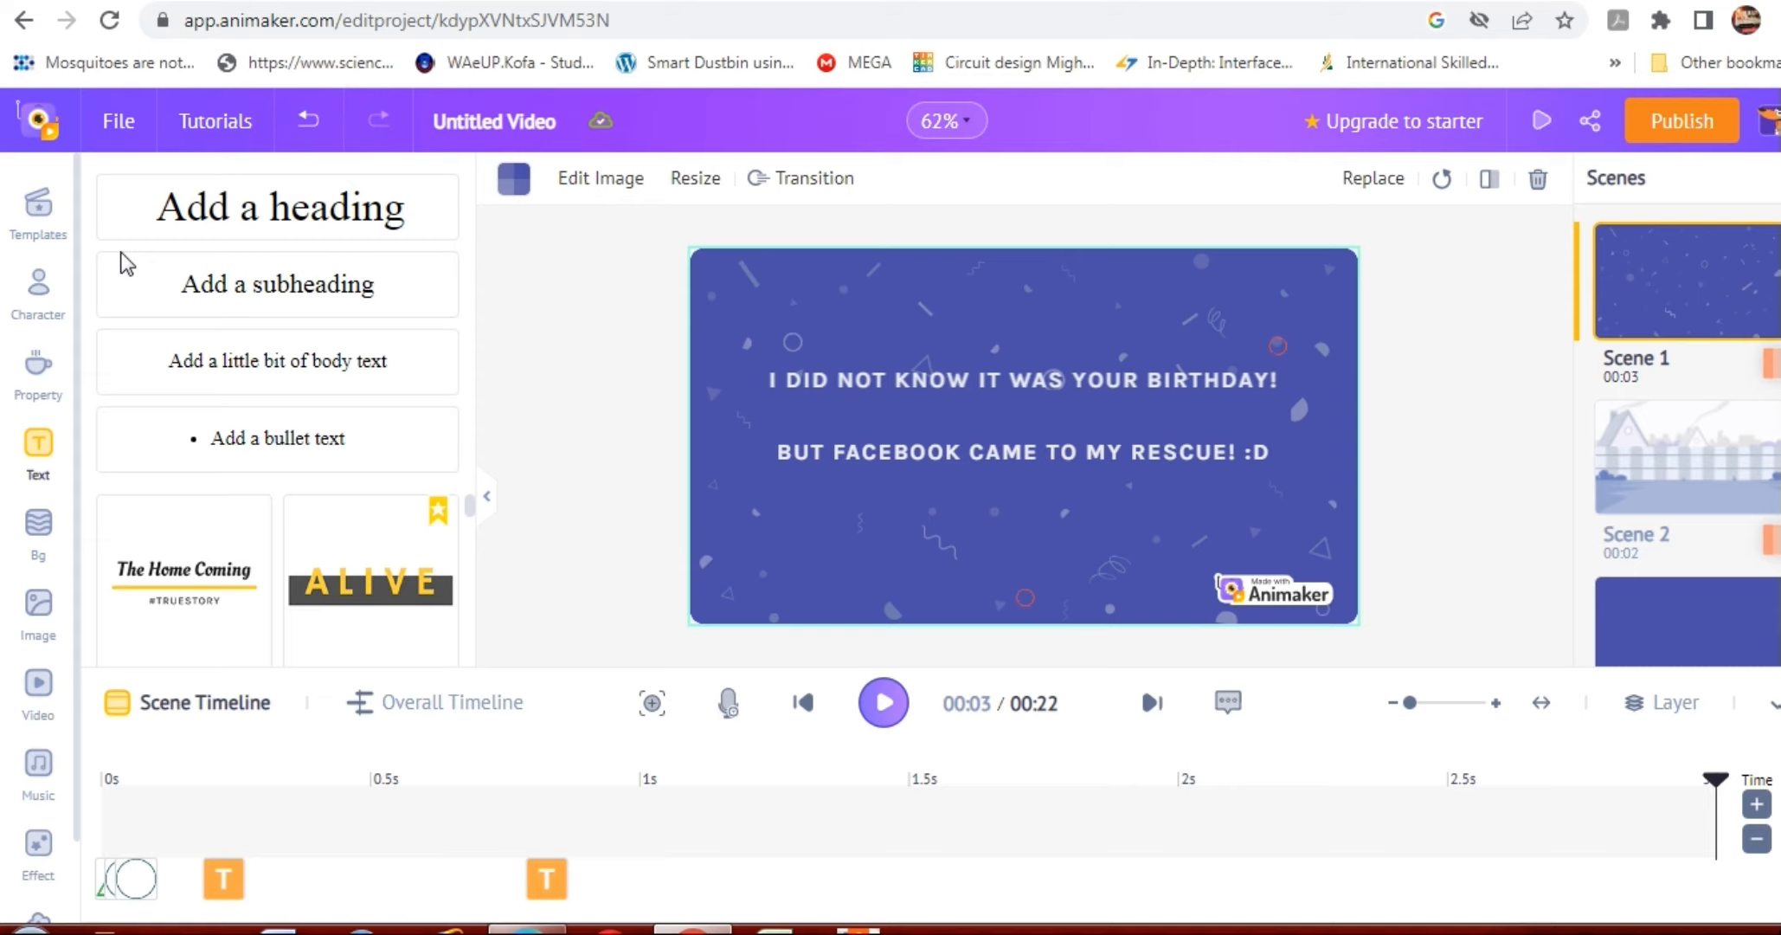
pyautogui.click(205, 373)
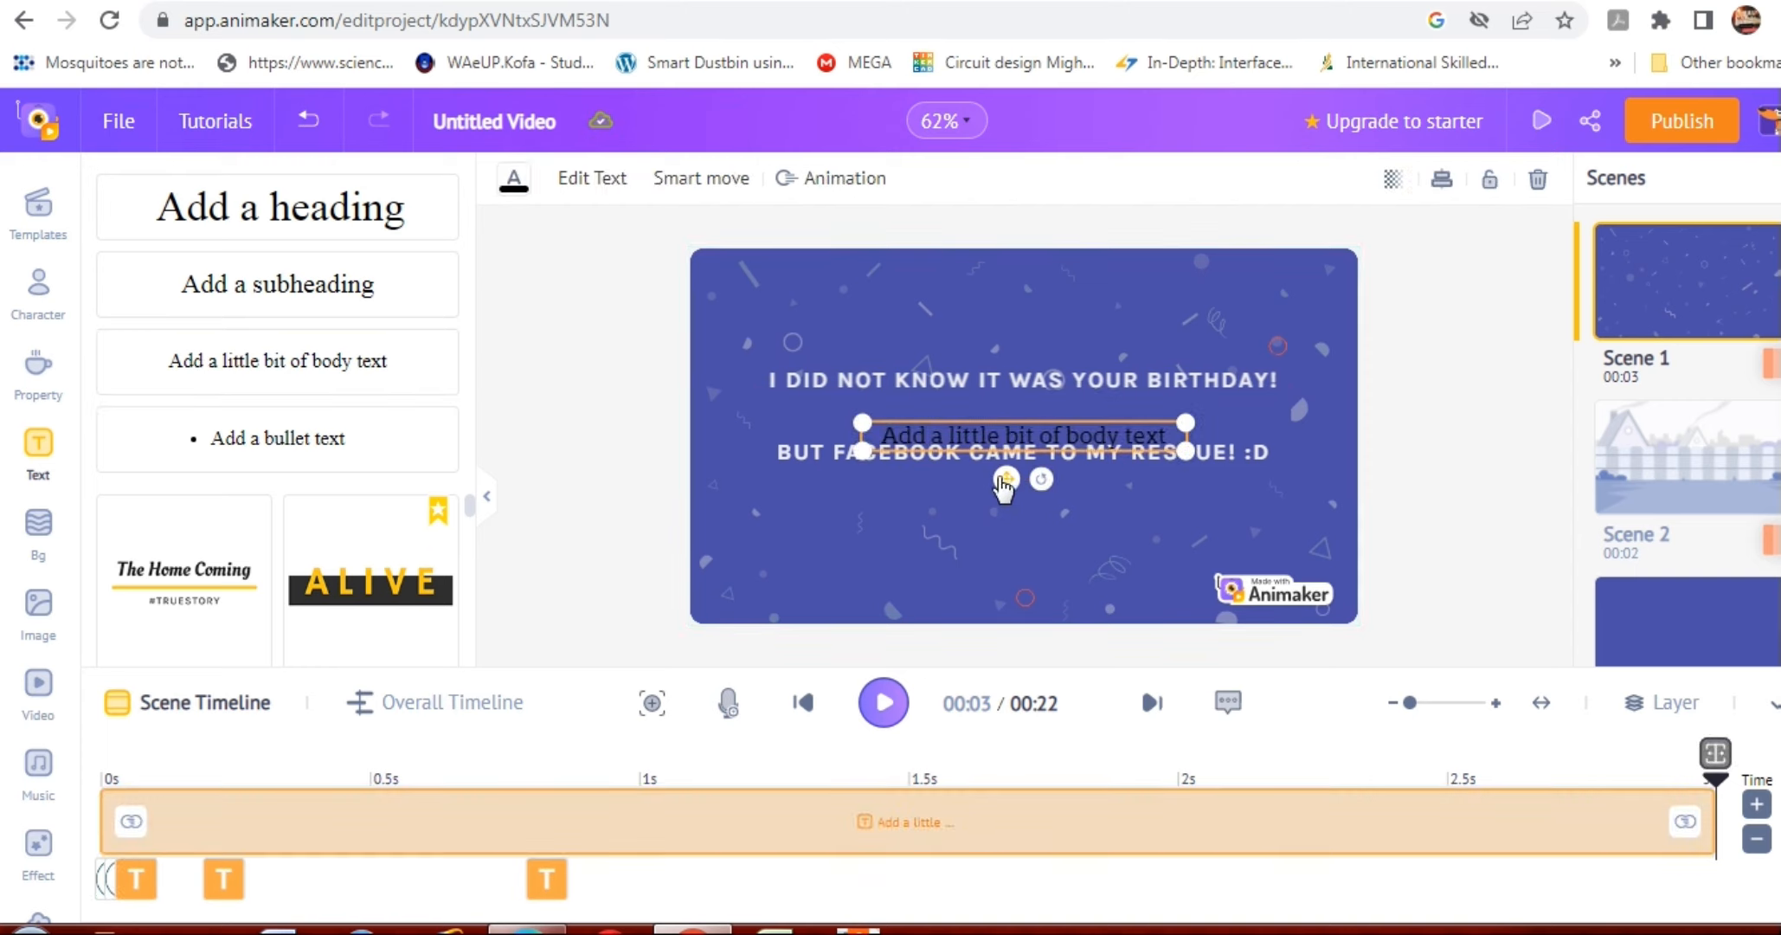
pyautogui.moveTo(1006, 480); pyautogui.dragTo(1009, 554)
# Replace the new text box's placeholder wording with "TODAY IS YOUR SPECIAL DAY!".
pyautogui.doubleClick(1060, 500)
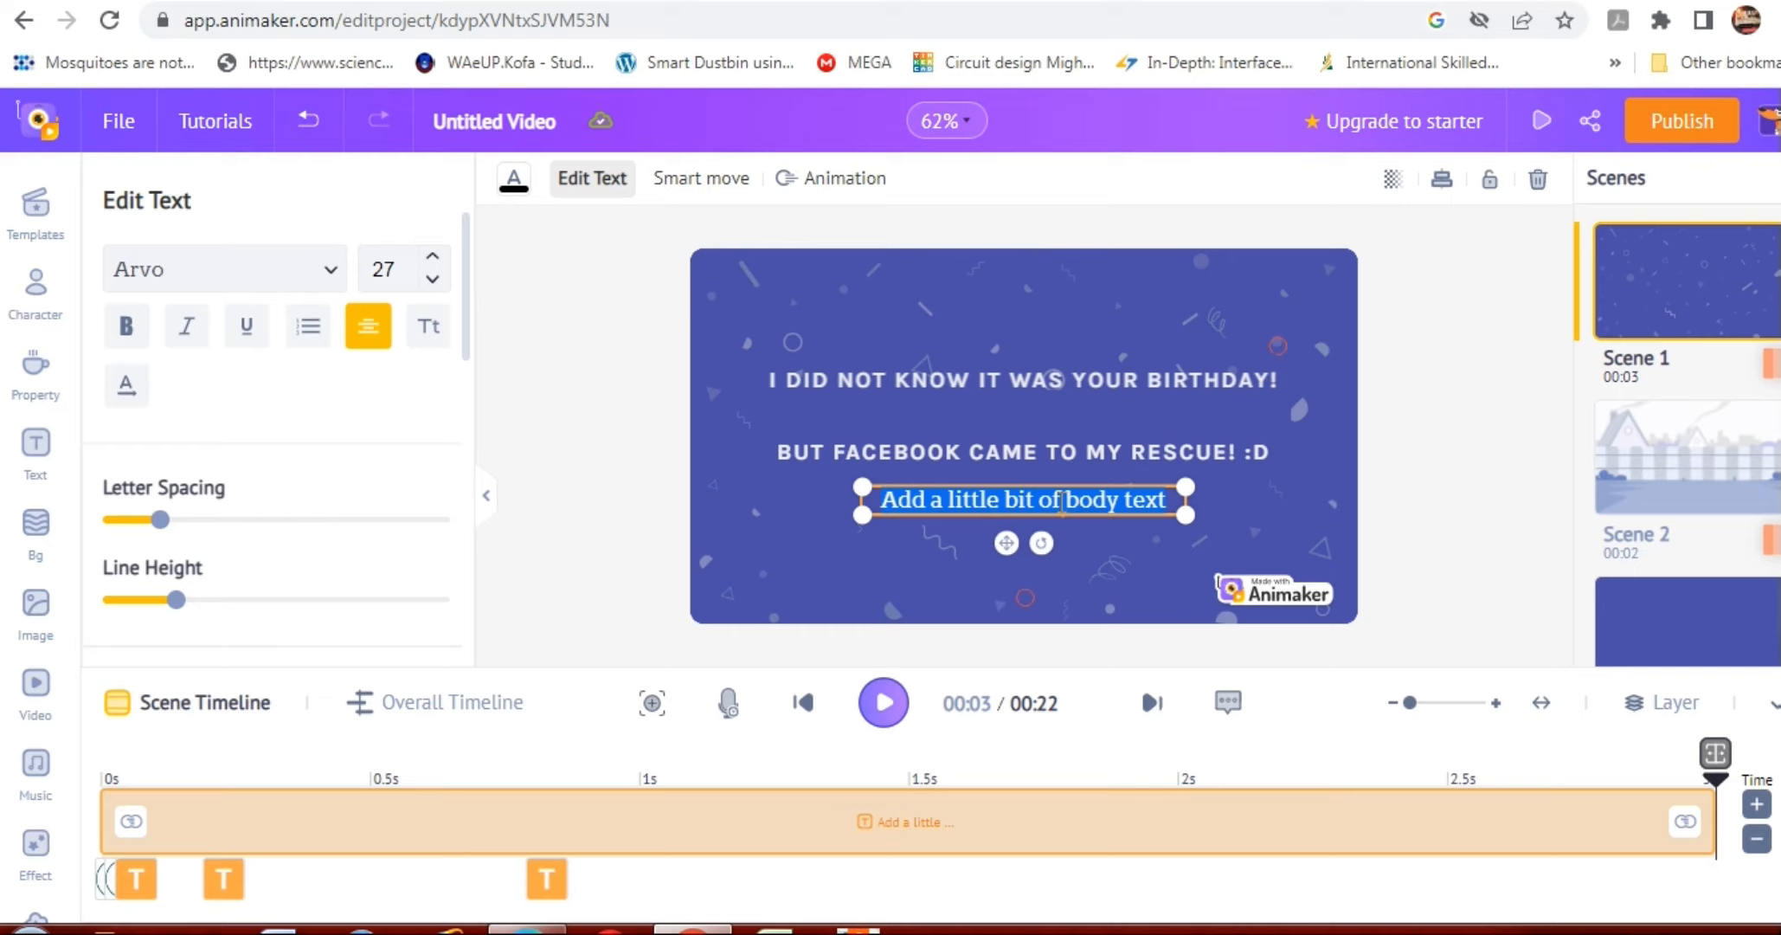
pyautogui.press('BackSpace')
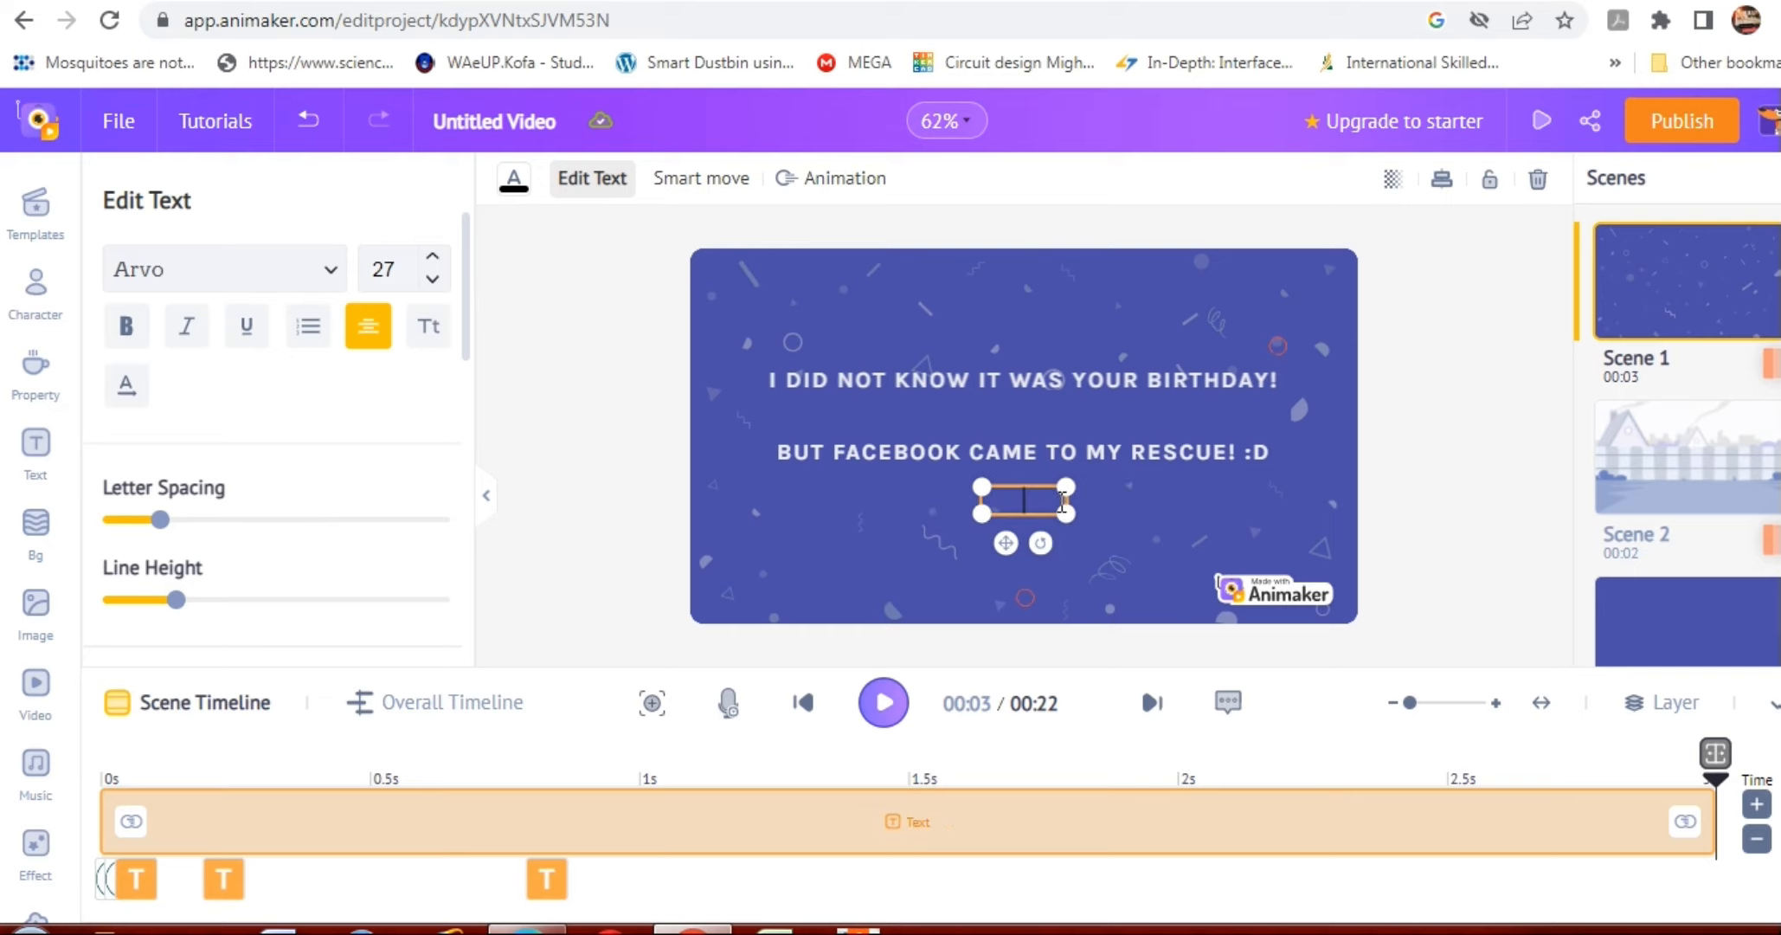
pyautogui.write('TODAY')
pyautogui.write('IS')
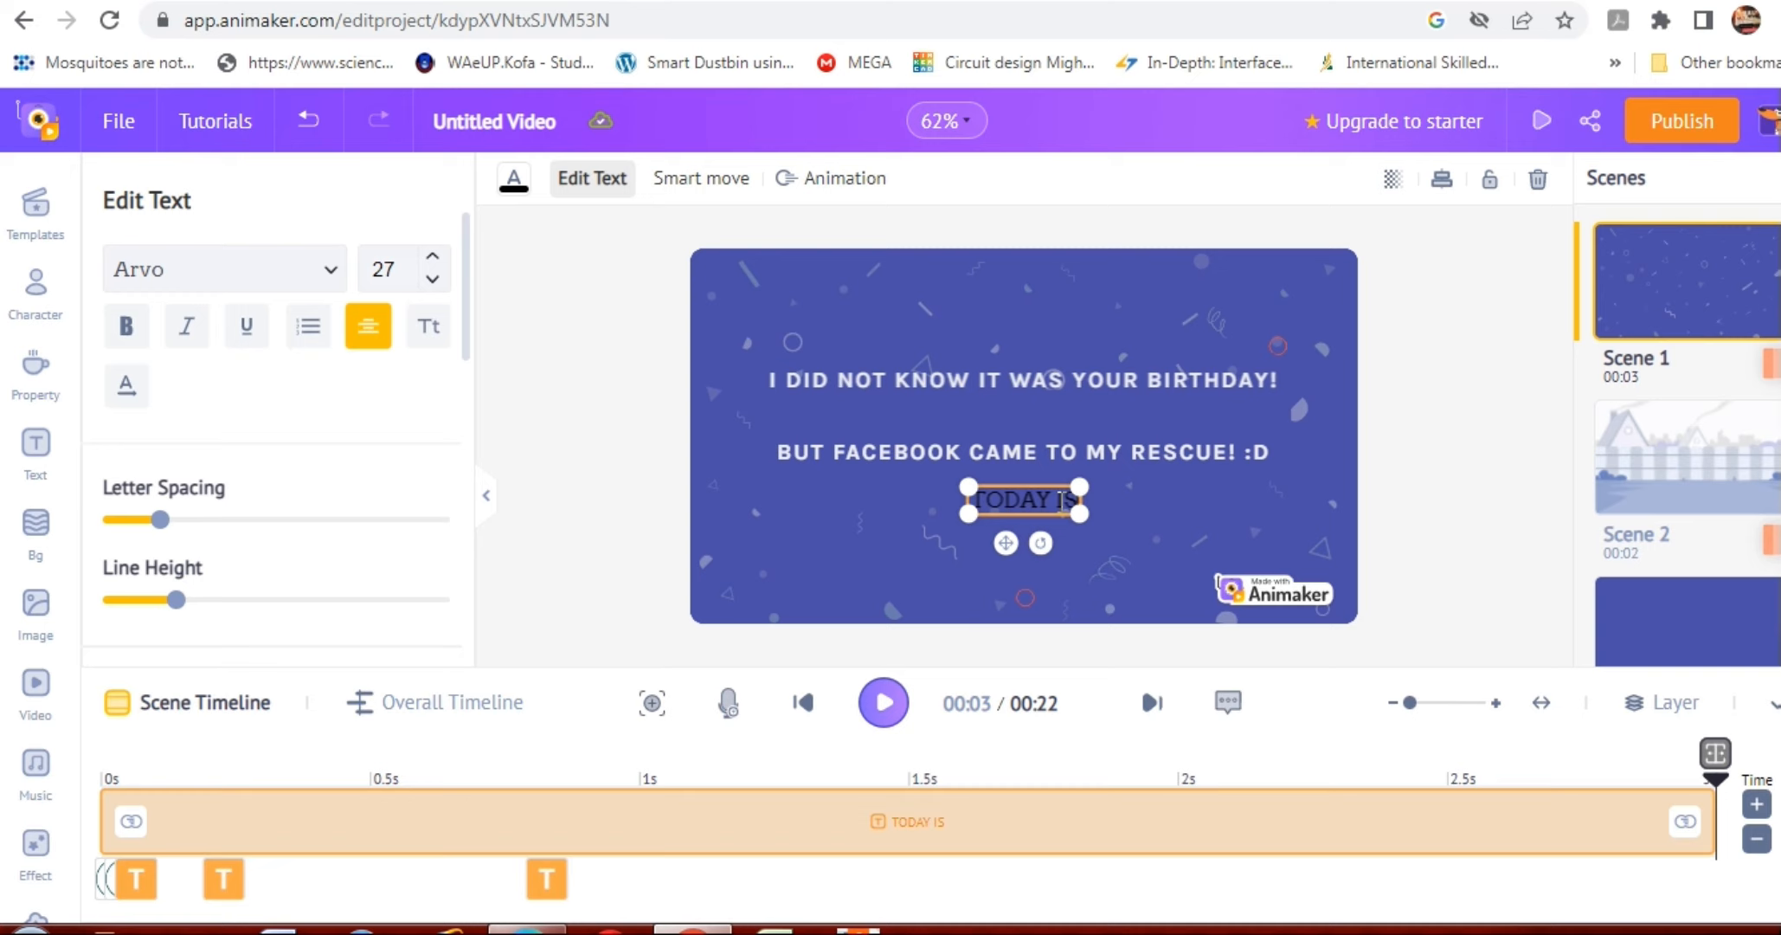
pyautogui.write(' Y')
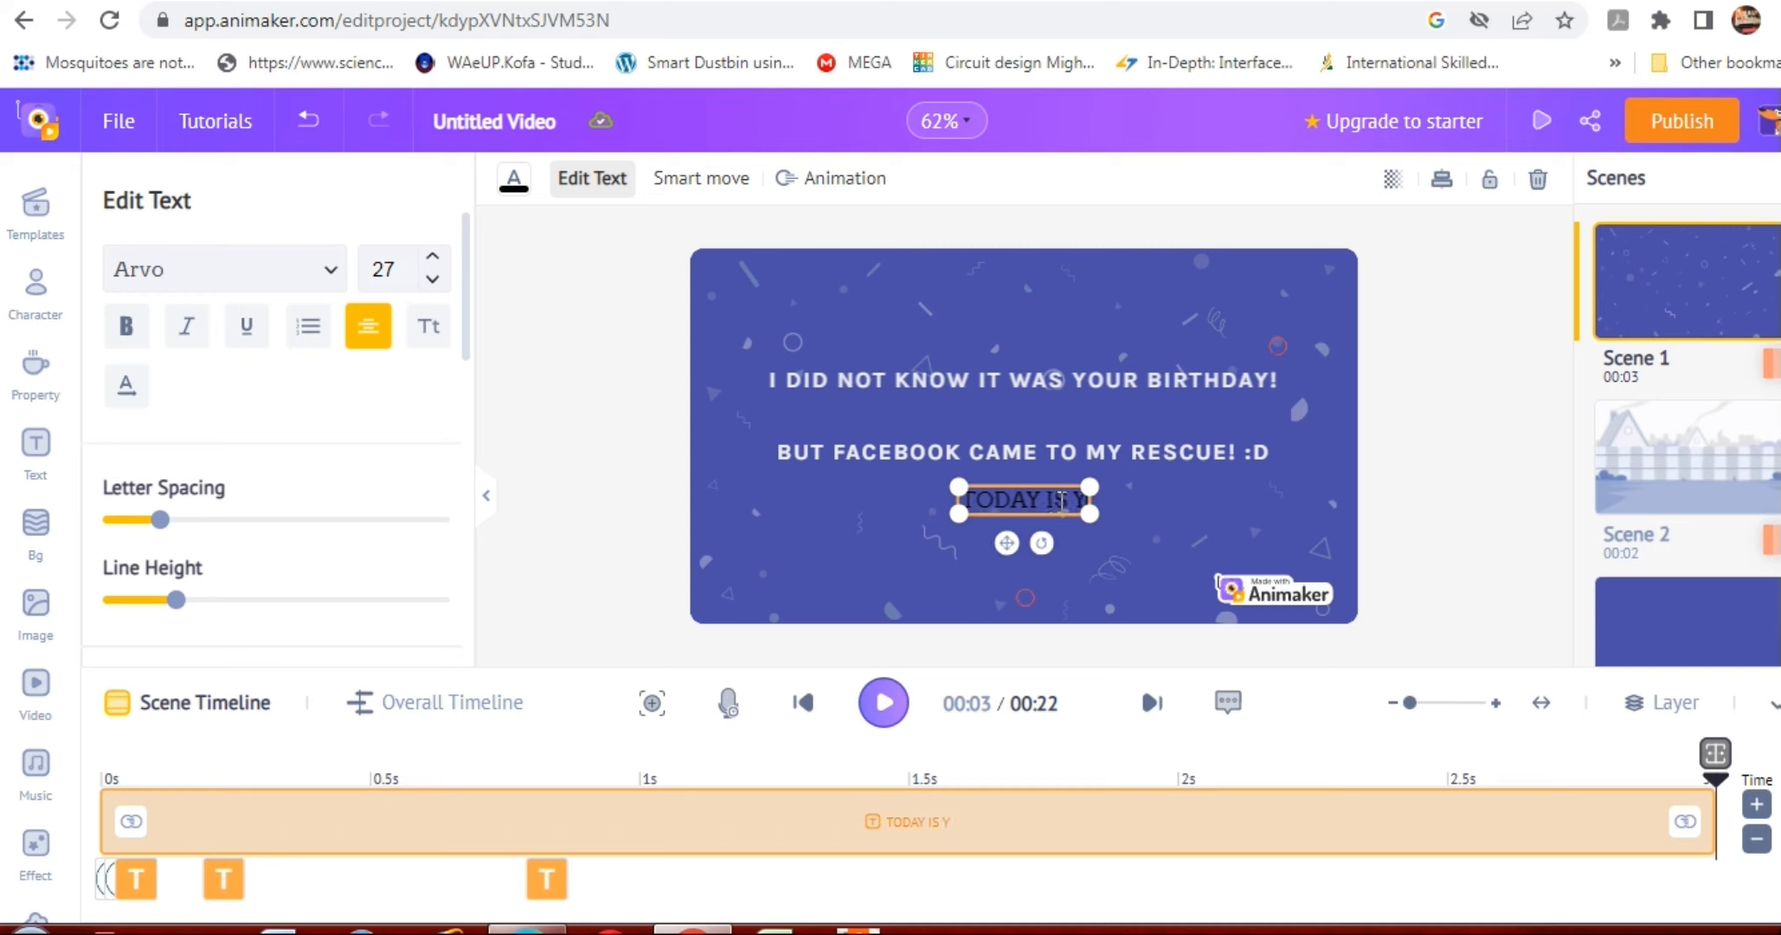
pyautogui.write('OUR SPE')
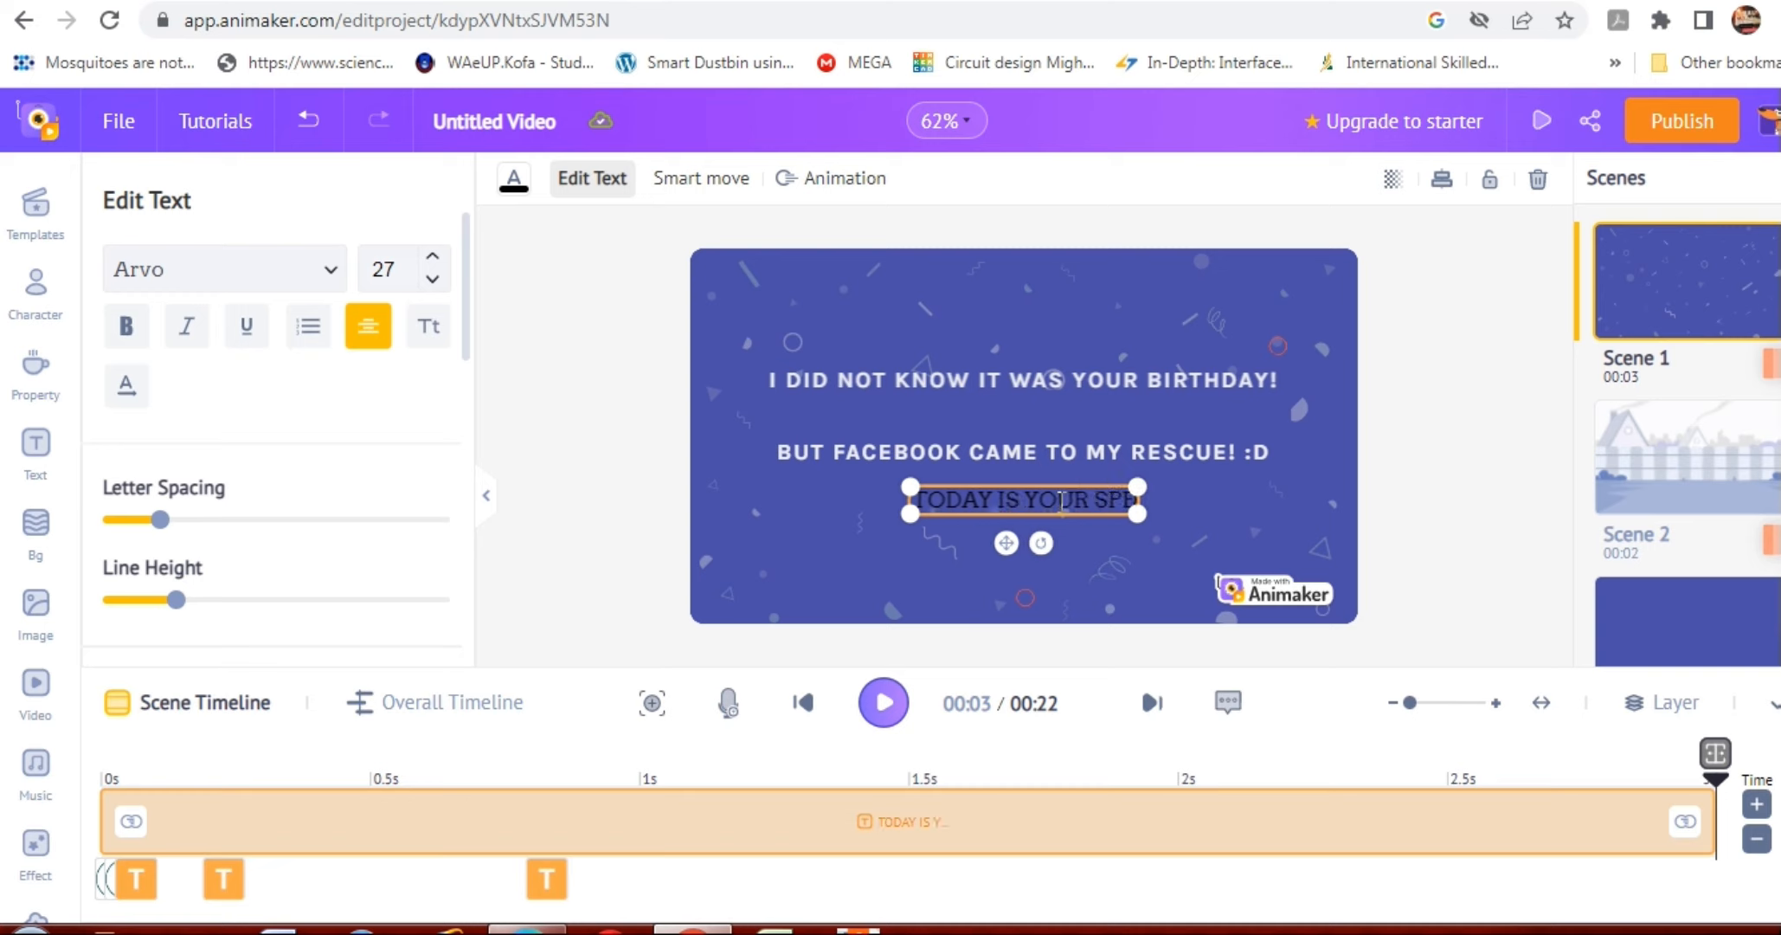
pyautogui.write('CIAL DAY')
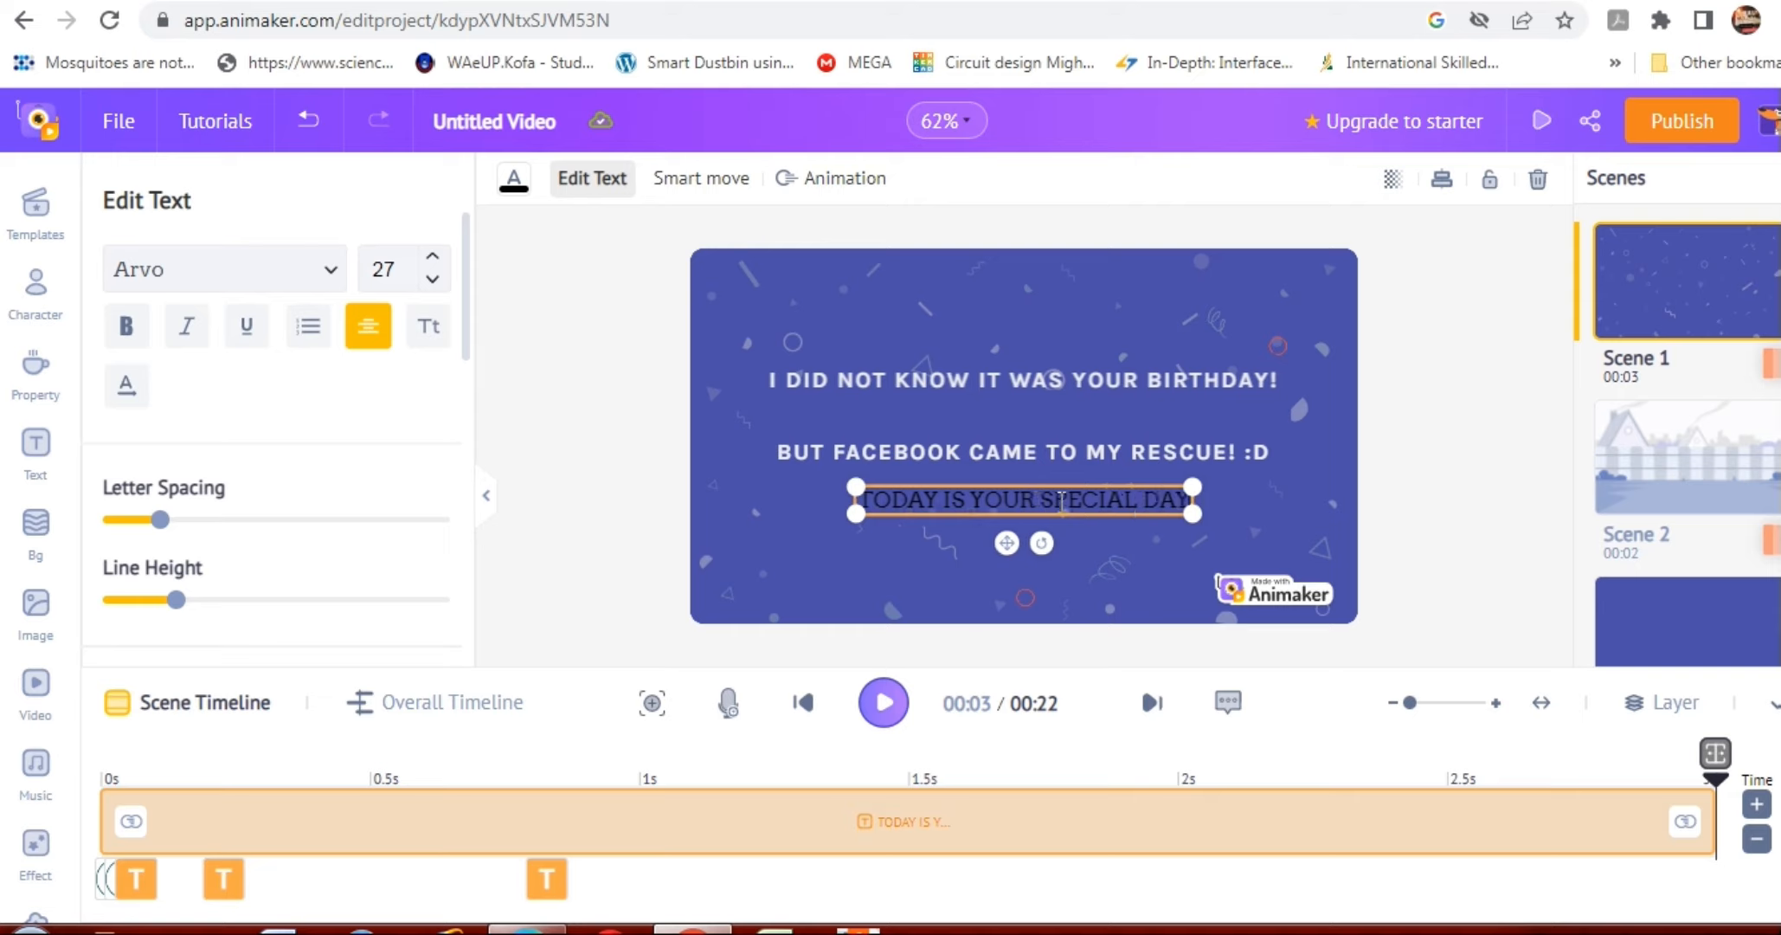
pyautogui.write('!')
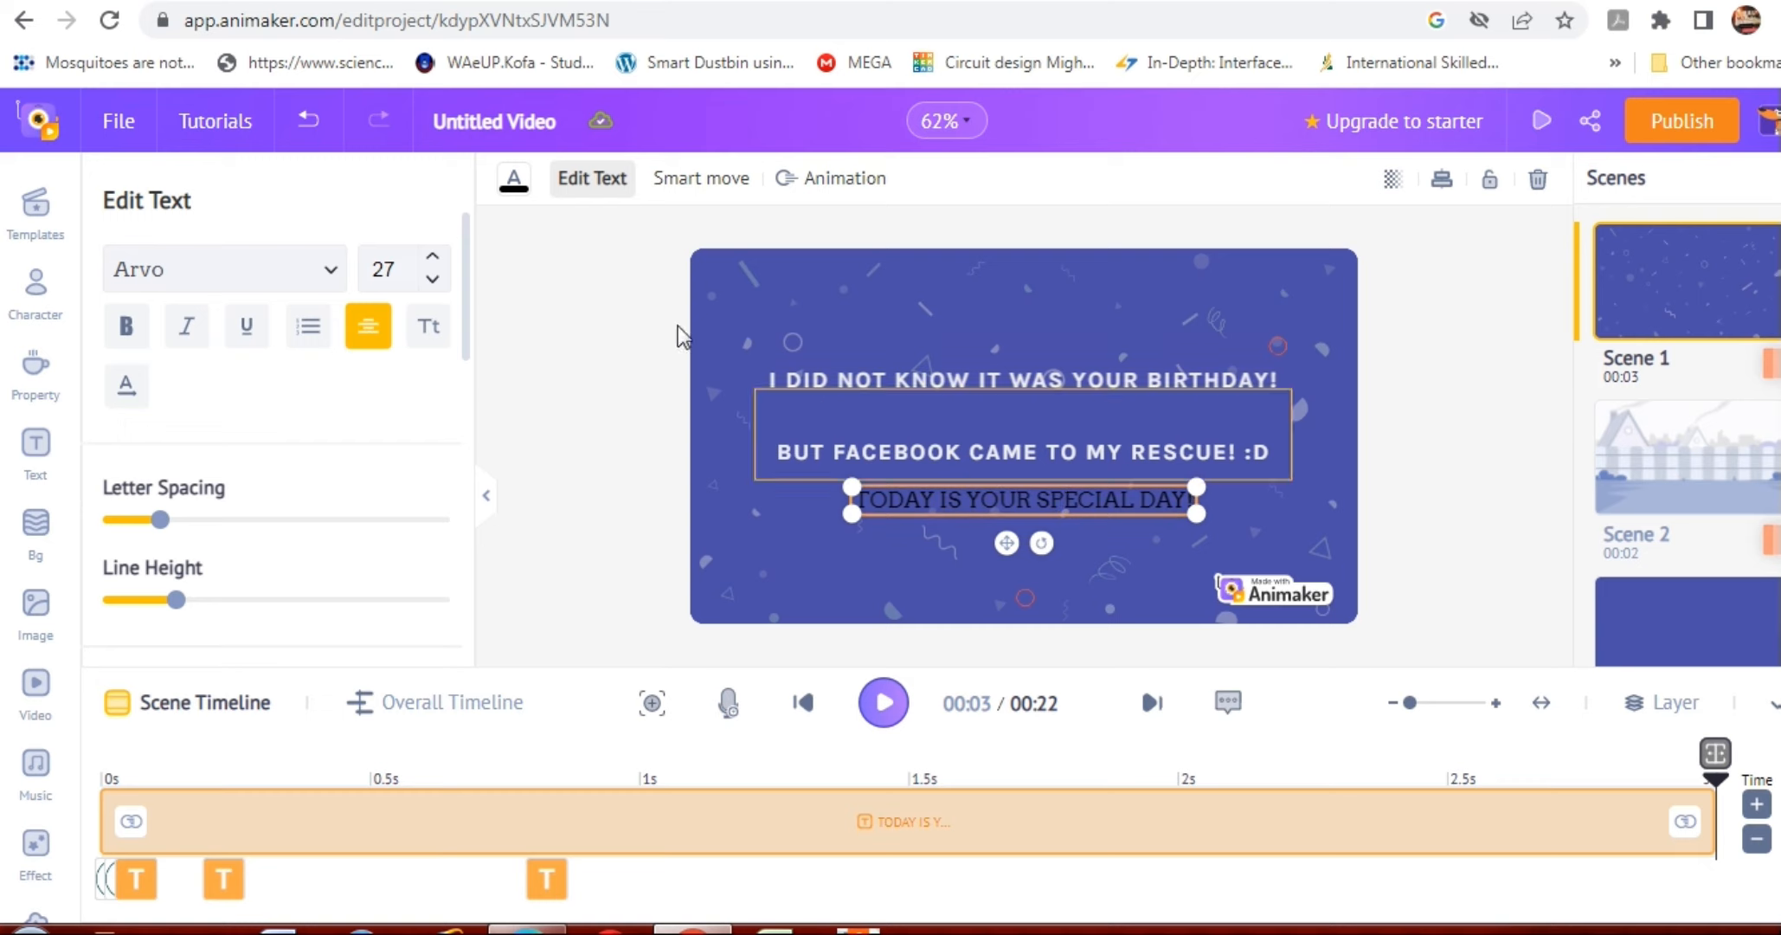
# Set the text colour of "TODAY IS YOUR SPECIAL DAY!" to the light grey Monotone swatch.
pyautogui.click(514, 184)
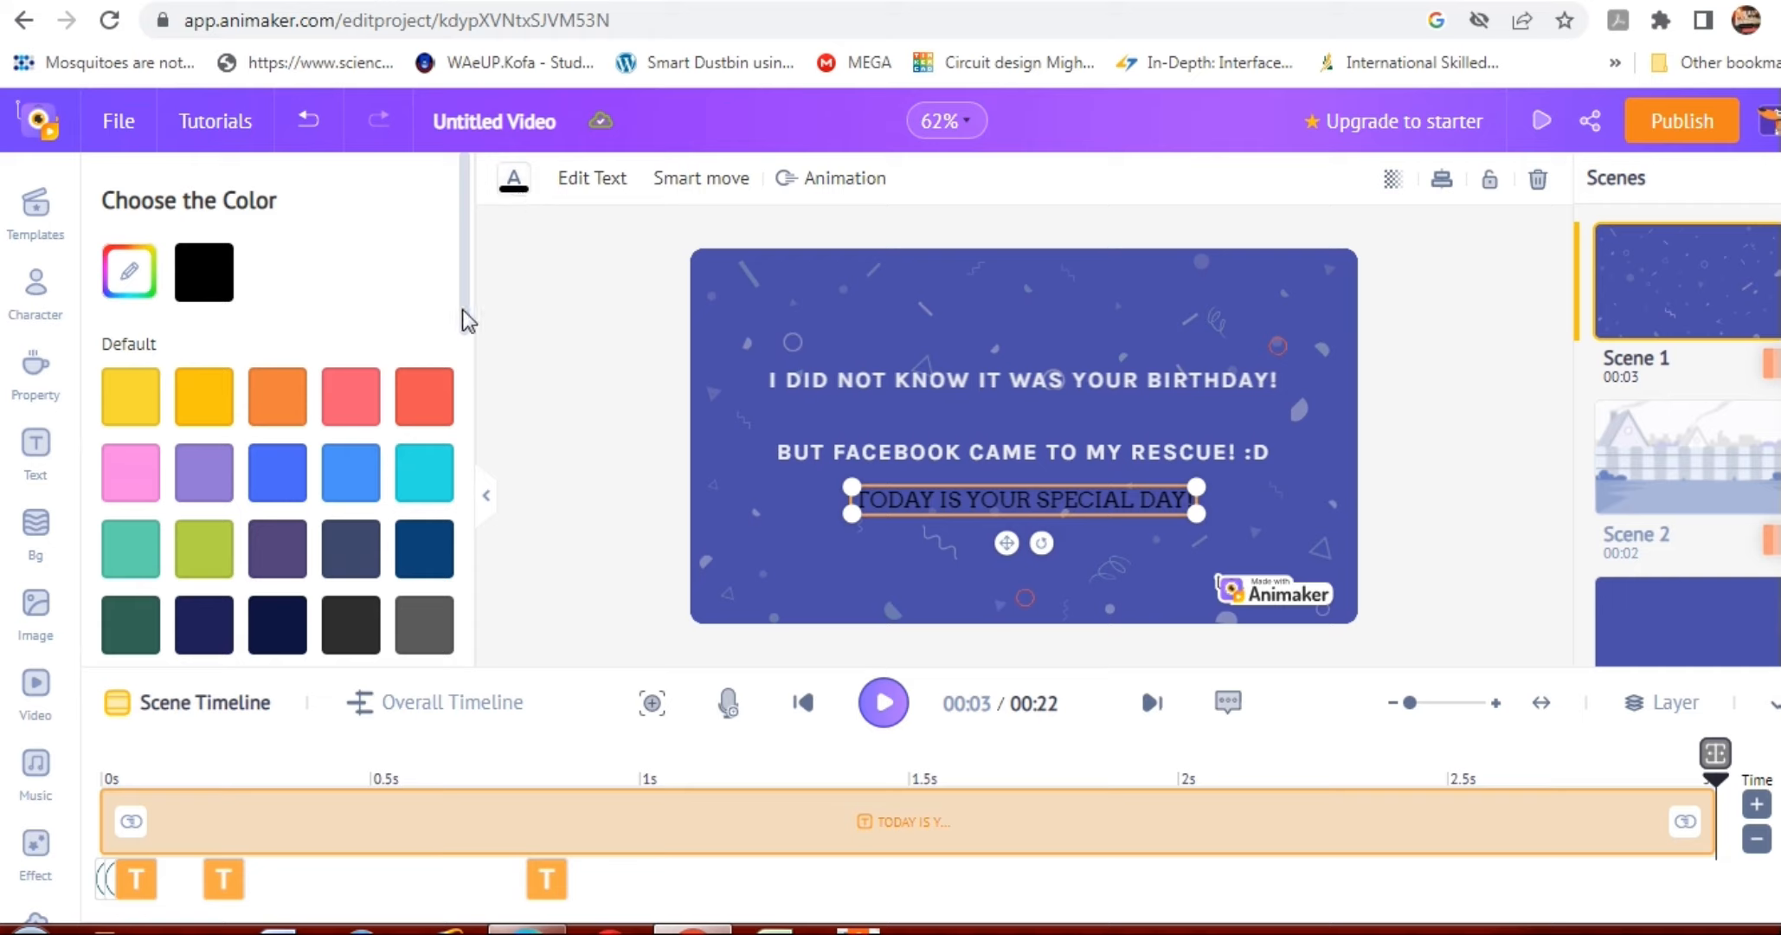
pyautogui.moveTo(462, 312); pyautogui.dragTo(469, 420)
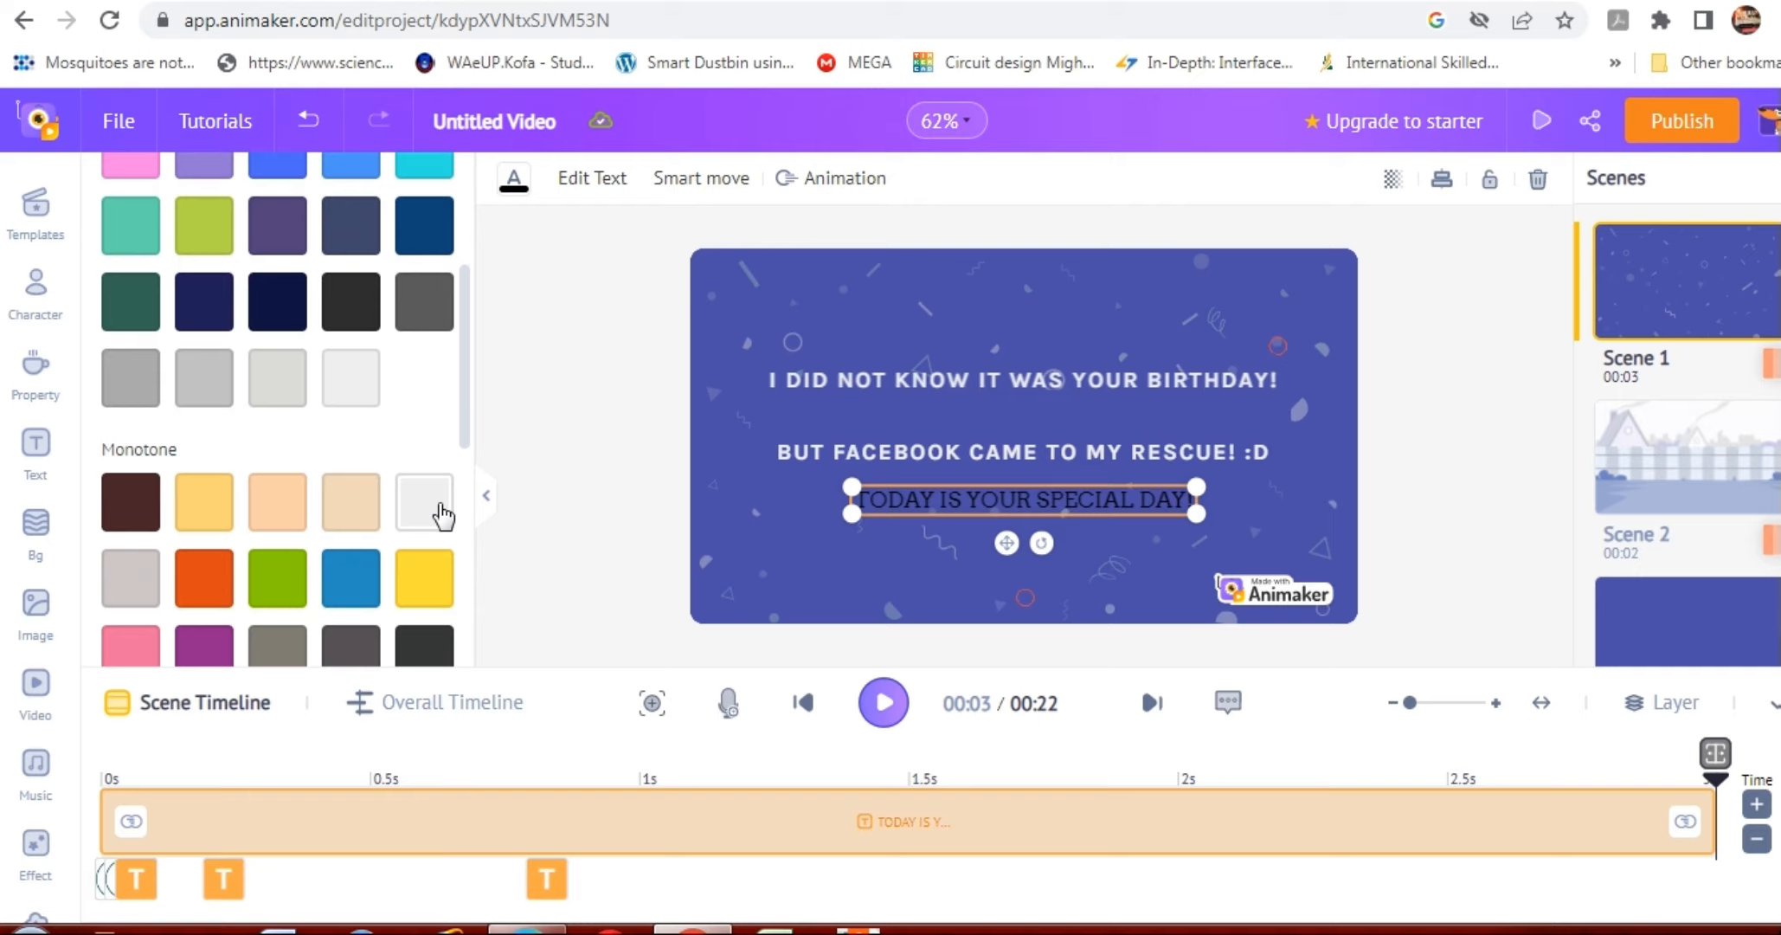
pyautogui.click(442, 515)
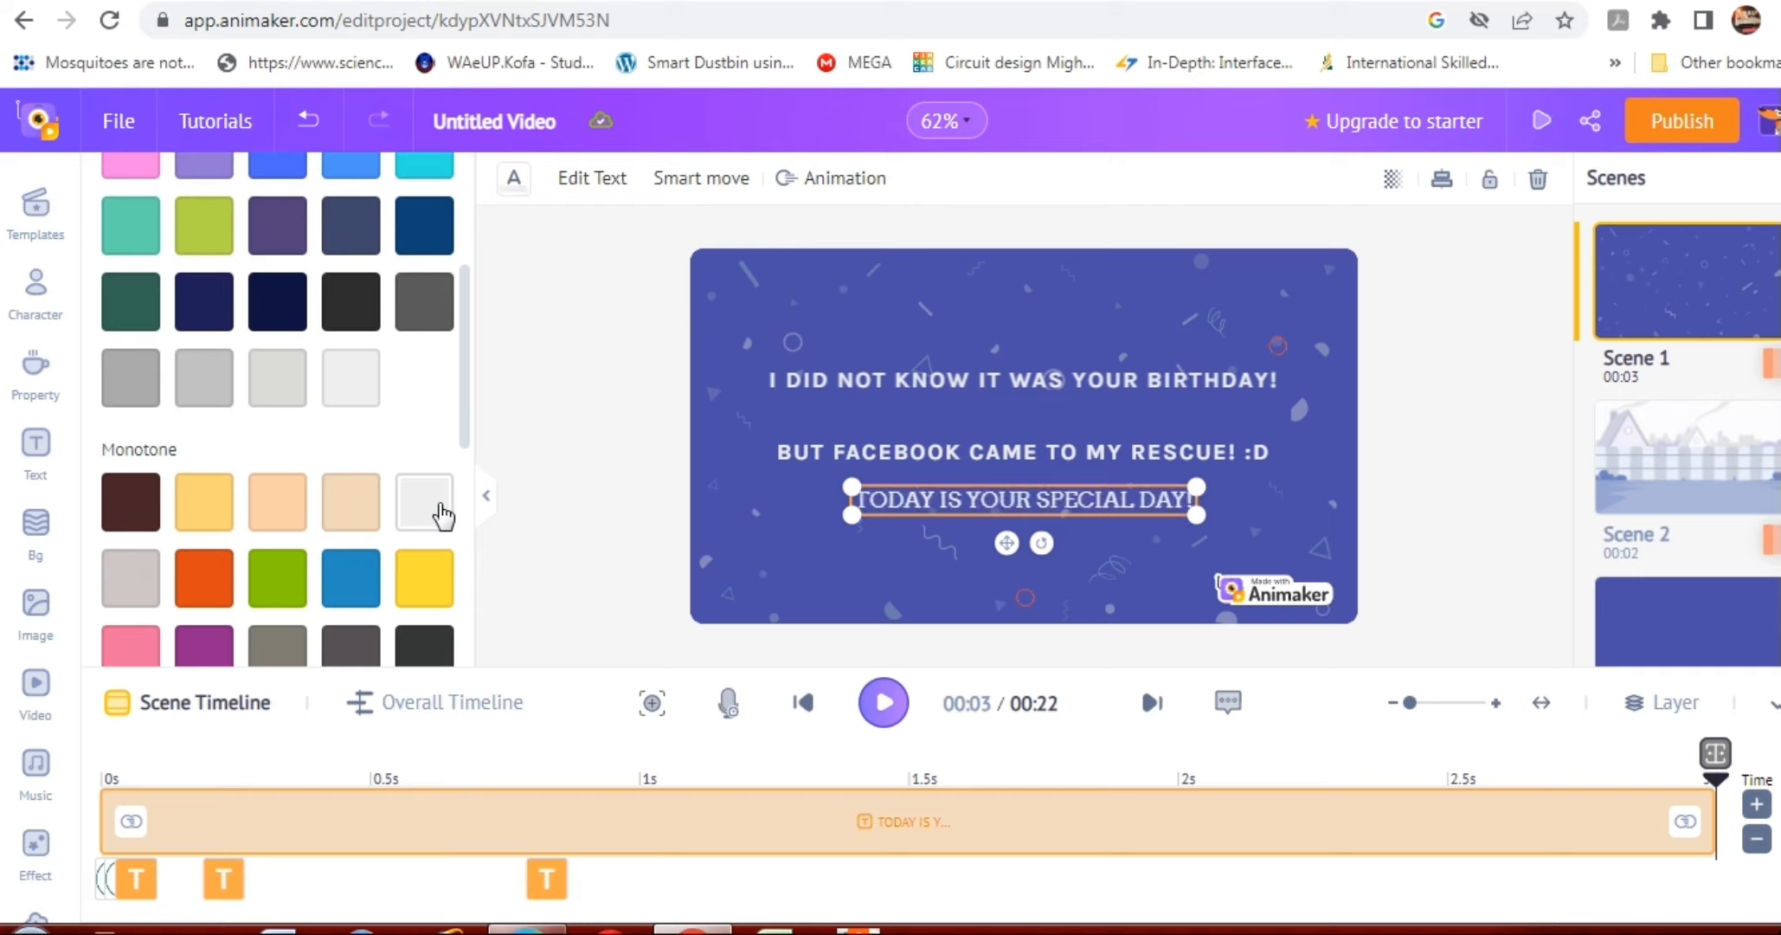
# Check the birthday line's font, and search the font list of the "TODAY IS YOUR SPECIAL DAY!" text for "KY".
pyautogui.click(922, 376)
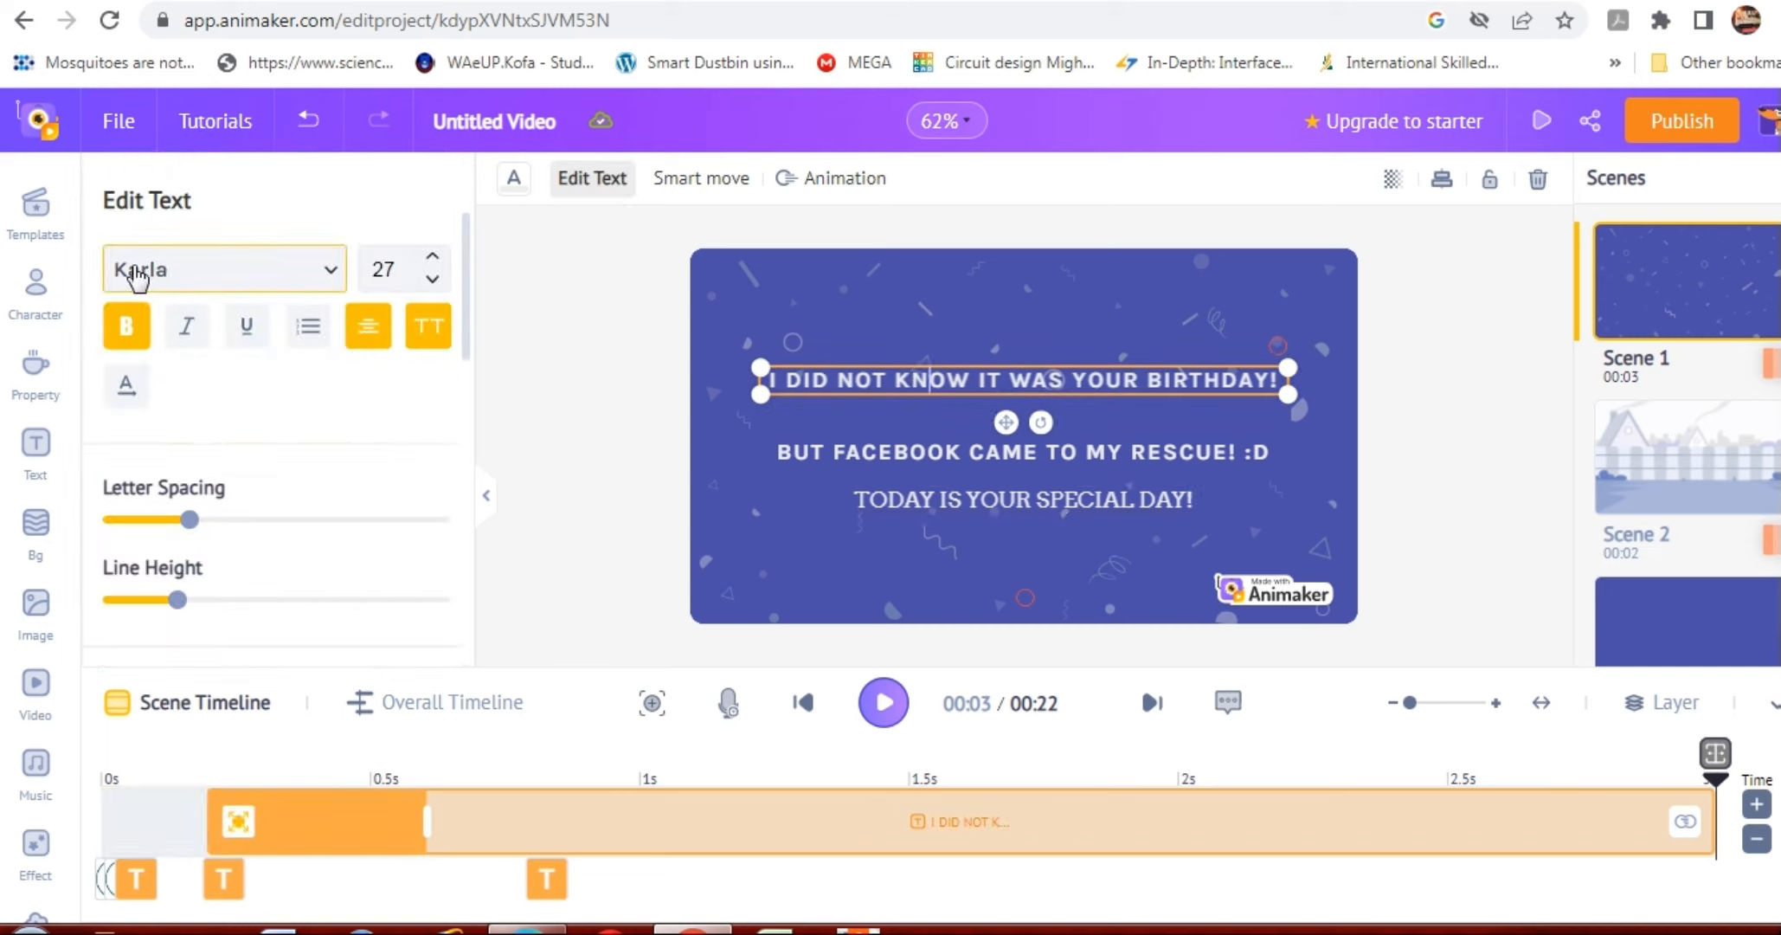
pyautogui.click(934, 497)
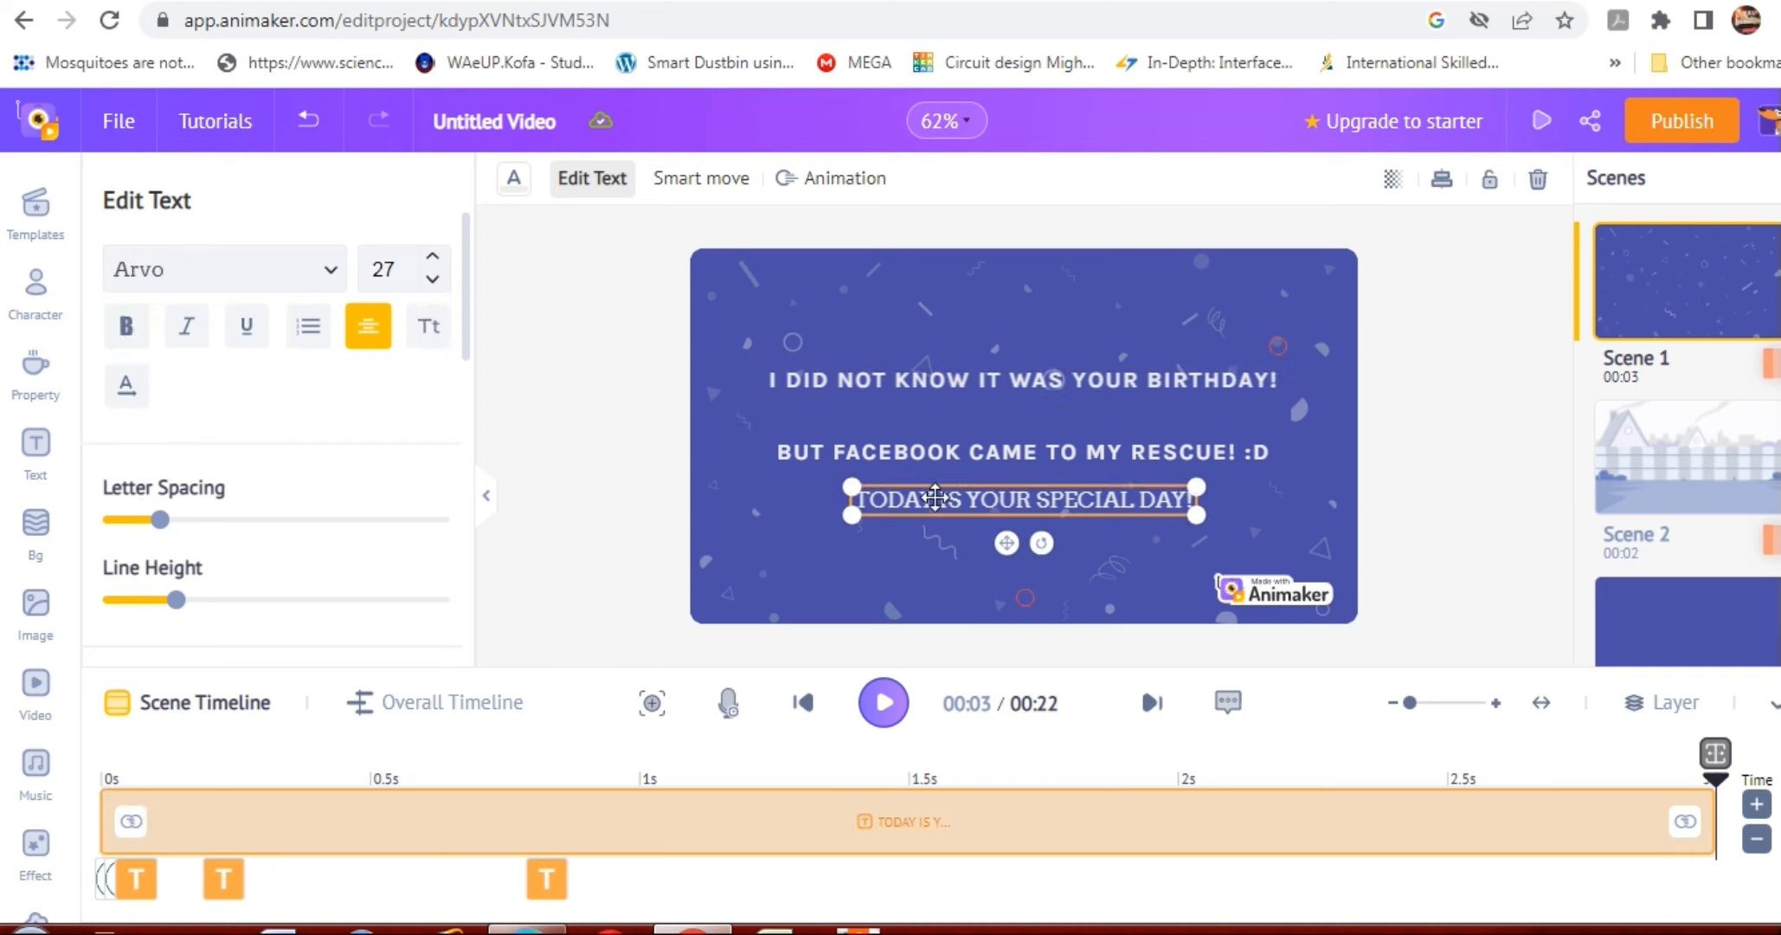
pyautogui.click(331, 269)
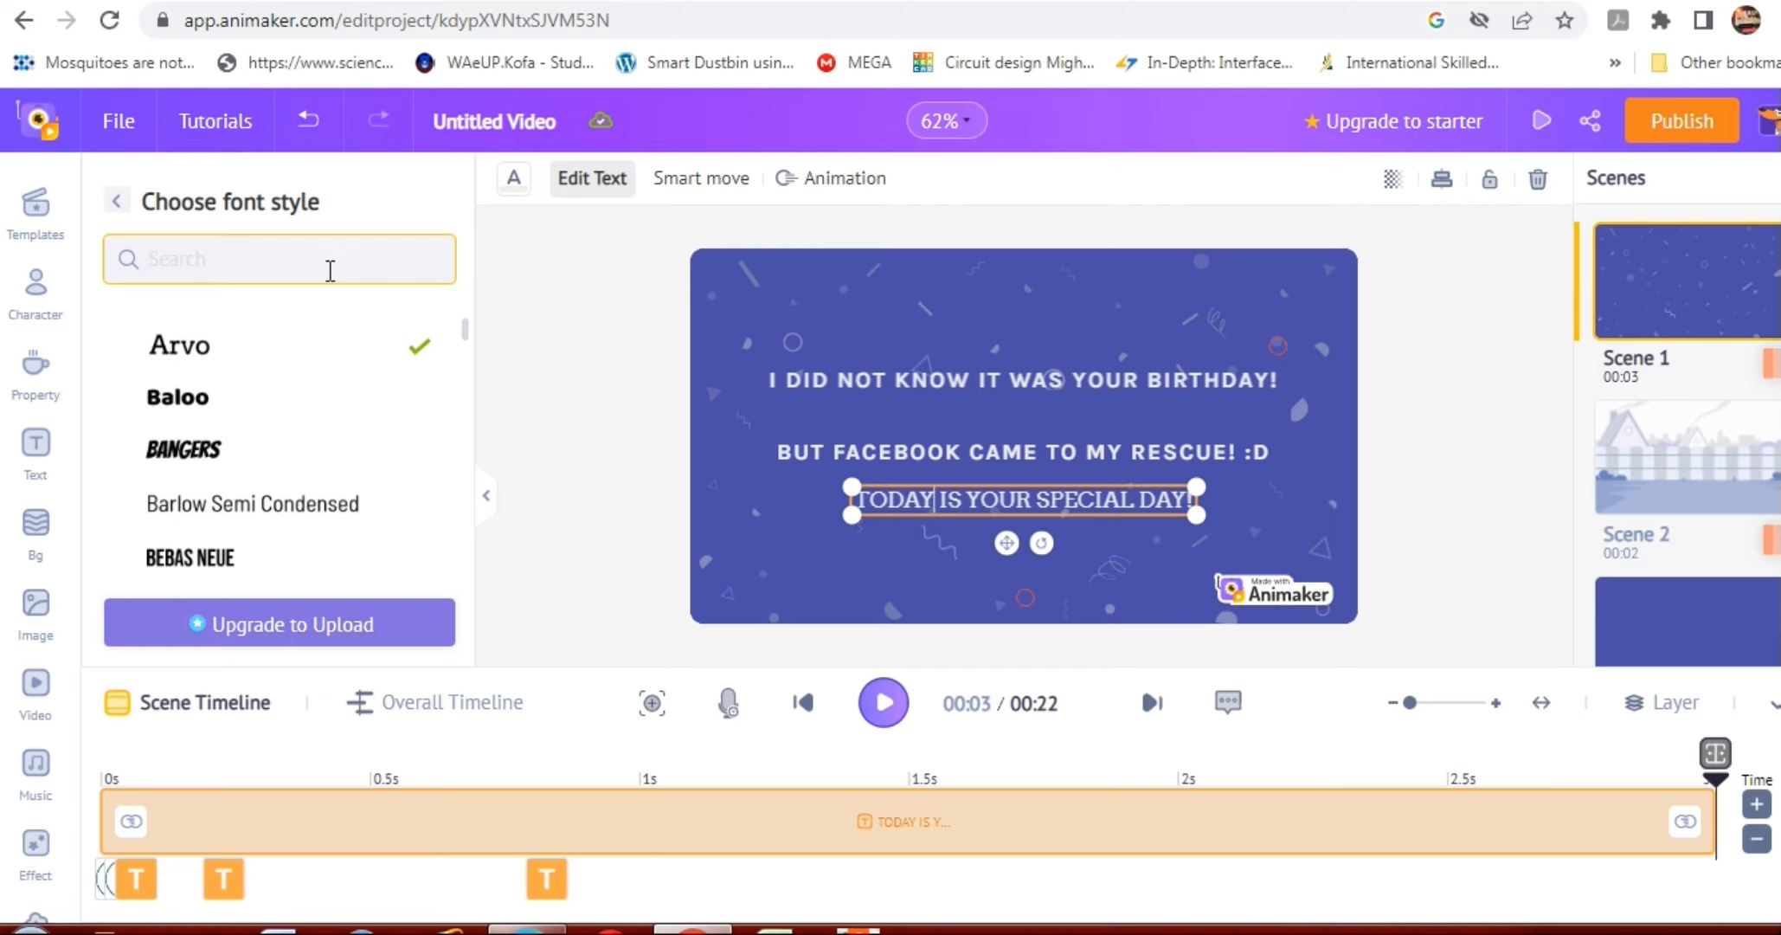
pyautogui.click(334, 264)
pyautogui.write('KY')
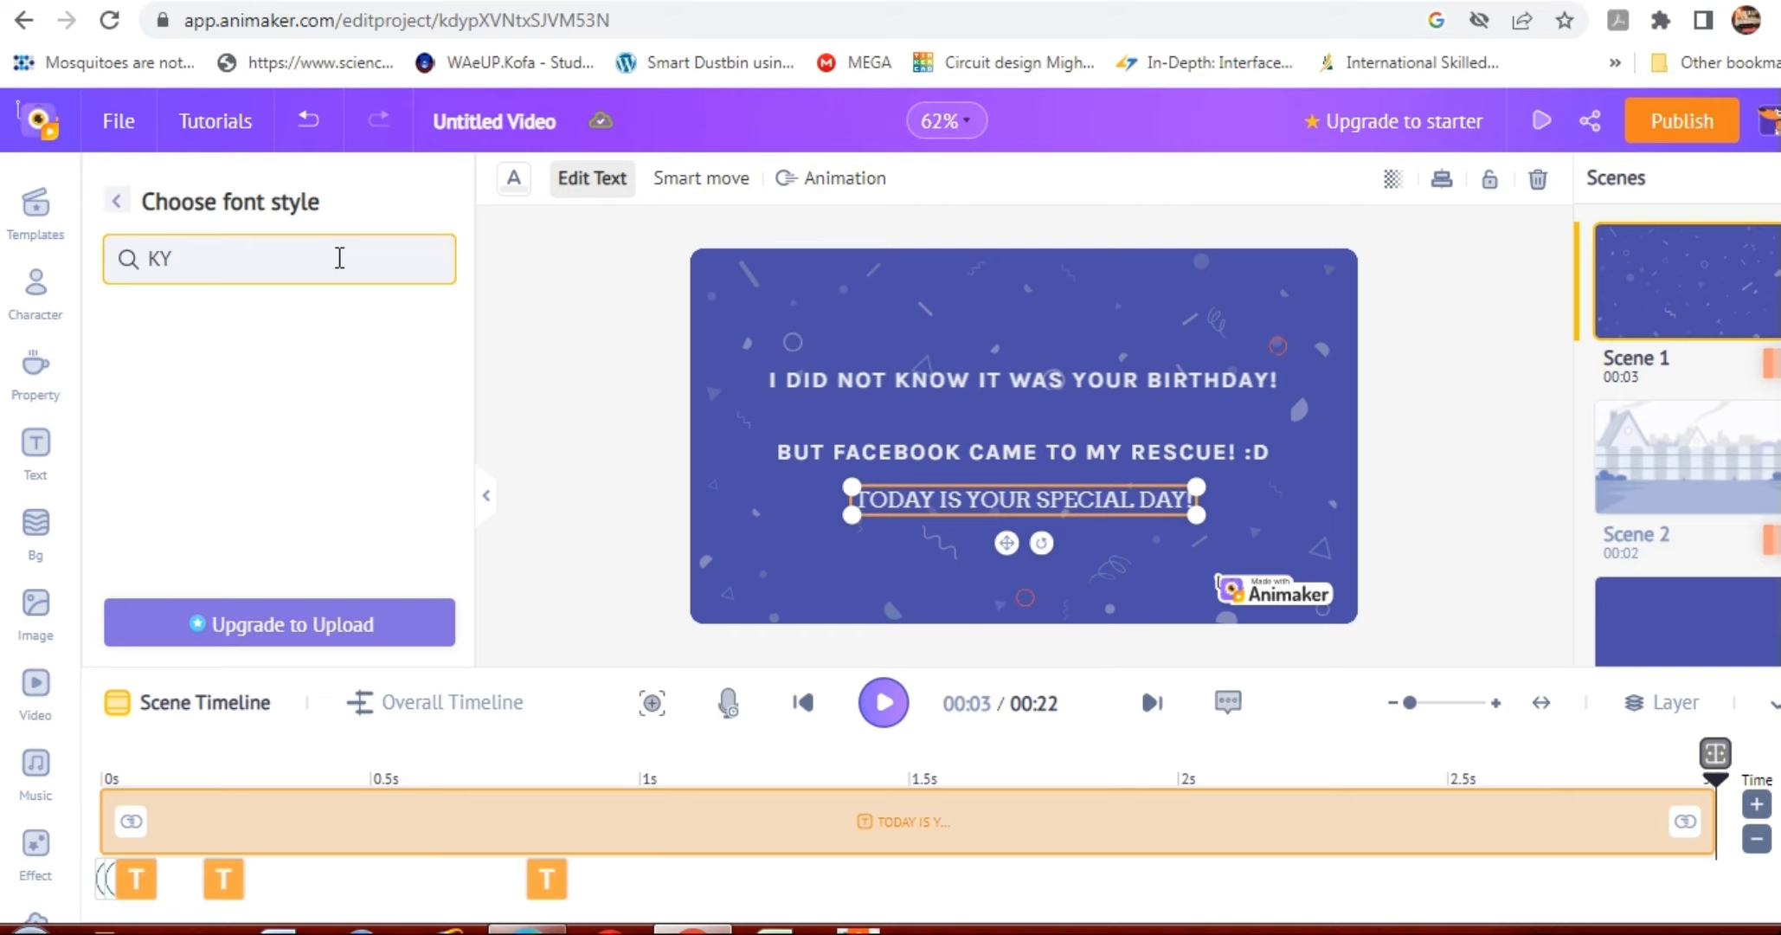
pyautogui.press('BackSpace')
pyautogui.press('BackSpace')
# Set the font of "TODAY IS YOUR SPECIAL DAY!" to Karla and deselect the text.
pyautogui.scroll(-5, 467, 381)
pyautogui.scroll(2, 467, 385)
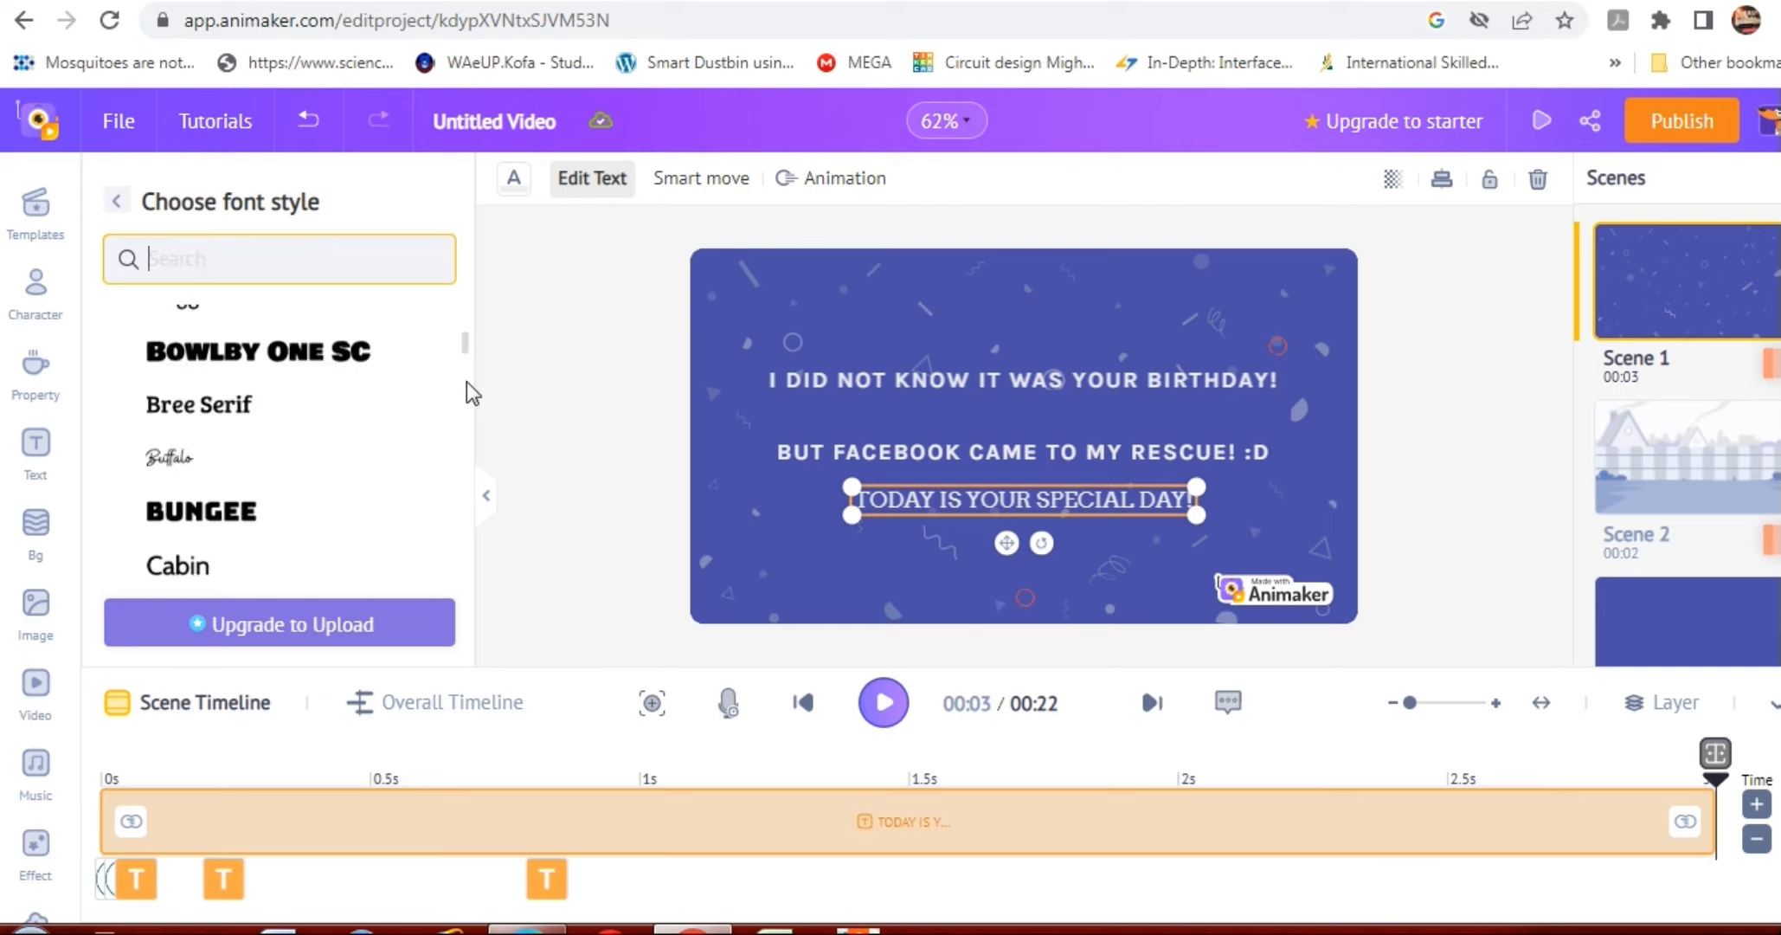
pyautogui.scroll(-15, 466, 382)
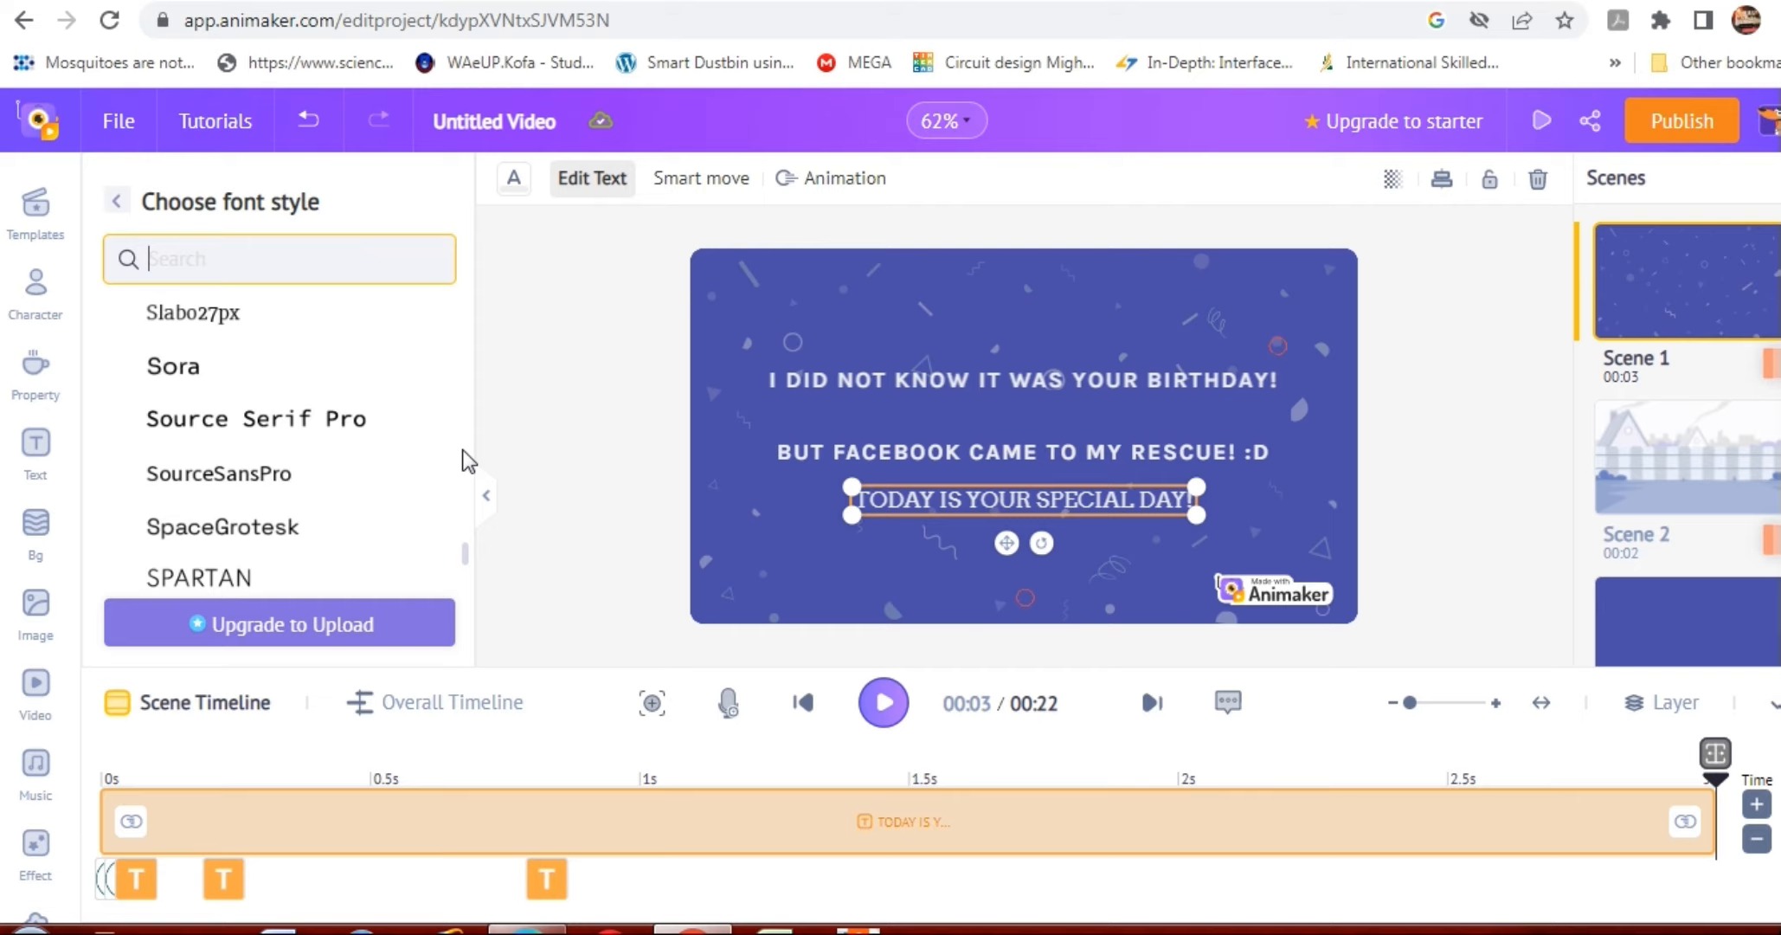
pyautogui.scroll(10, 462, 449)
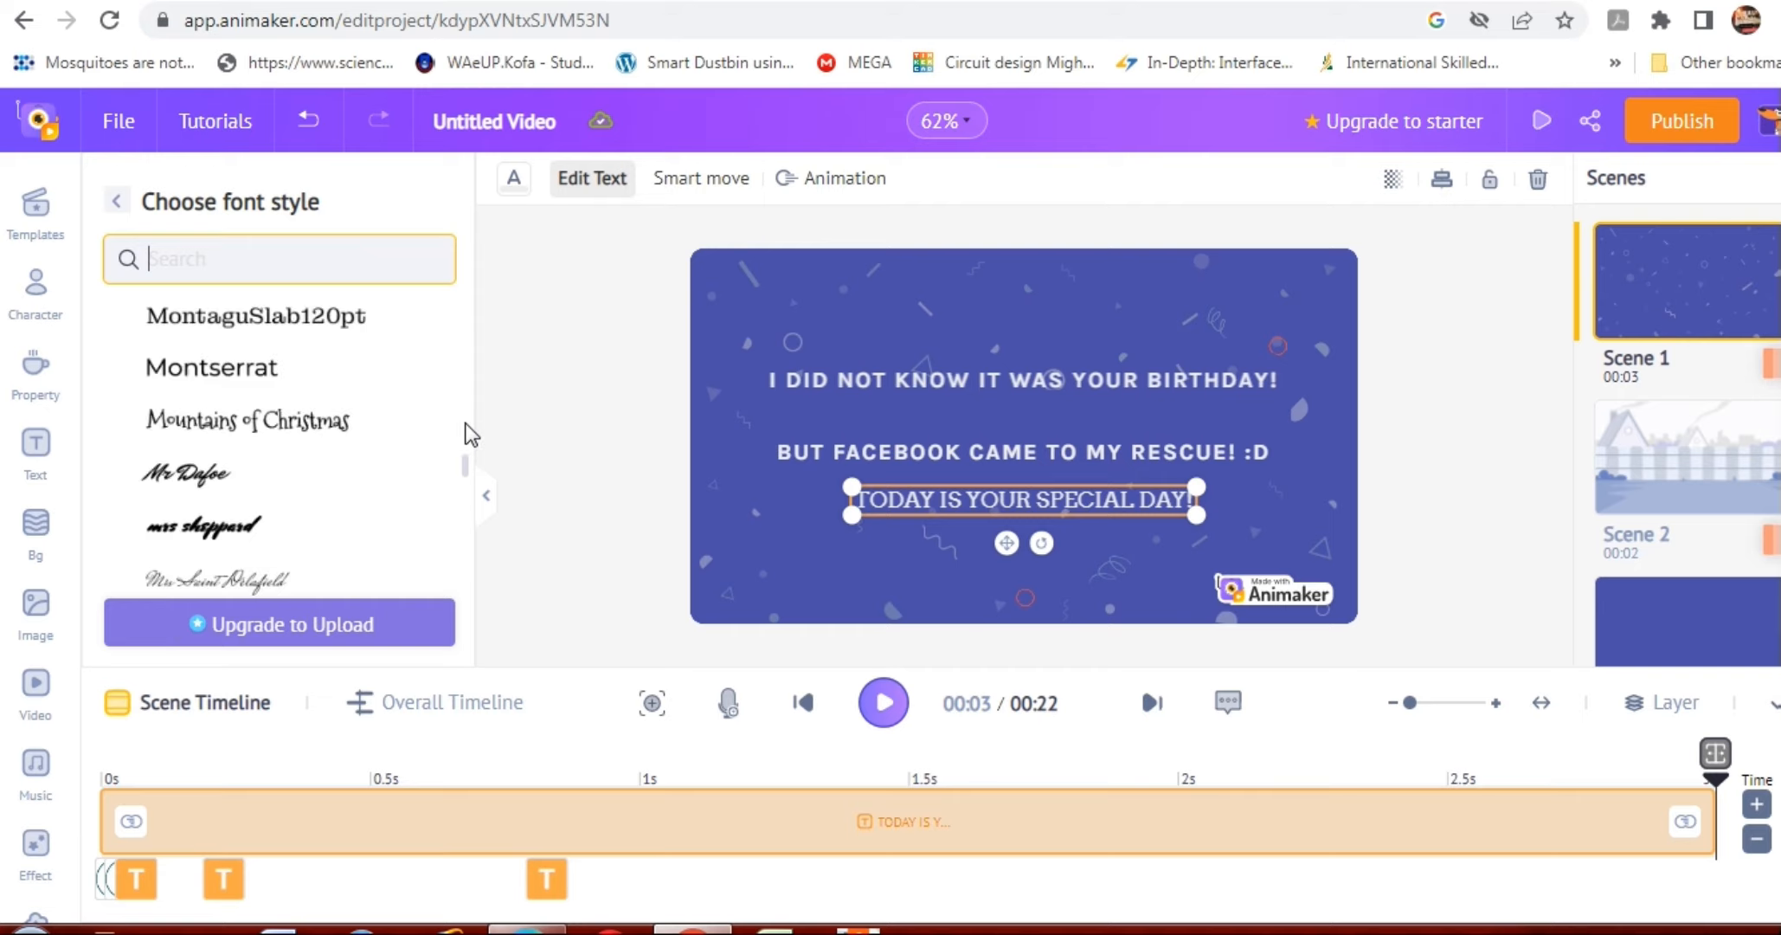
pyautogui.scroll(8, 467, 433)
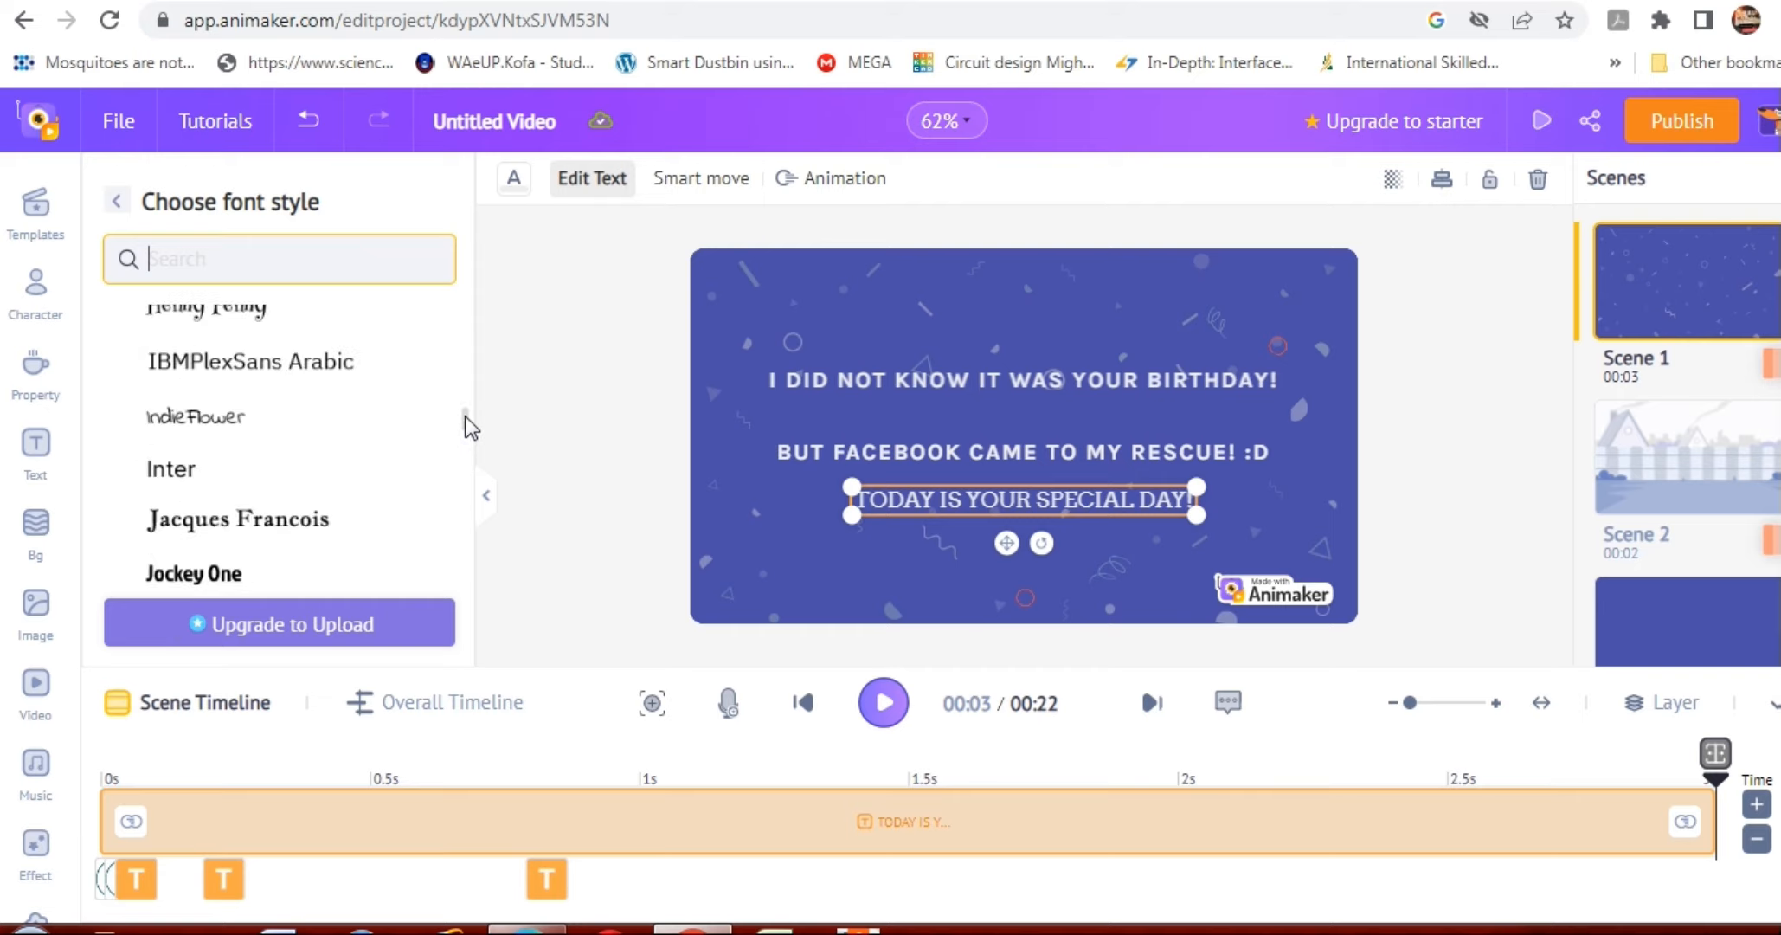
pyautogui.scroll(3, 468, 427)
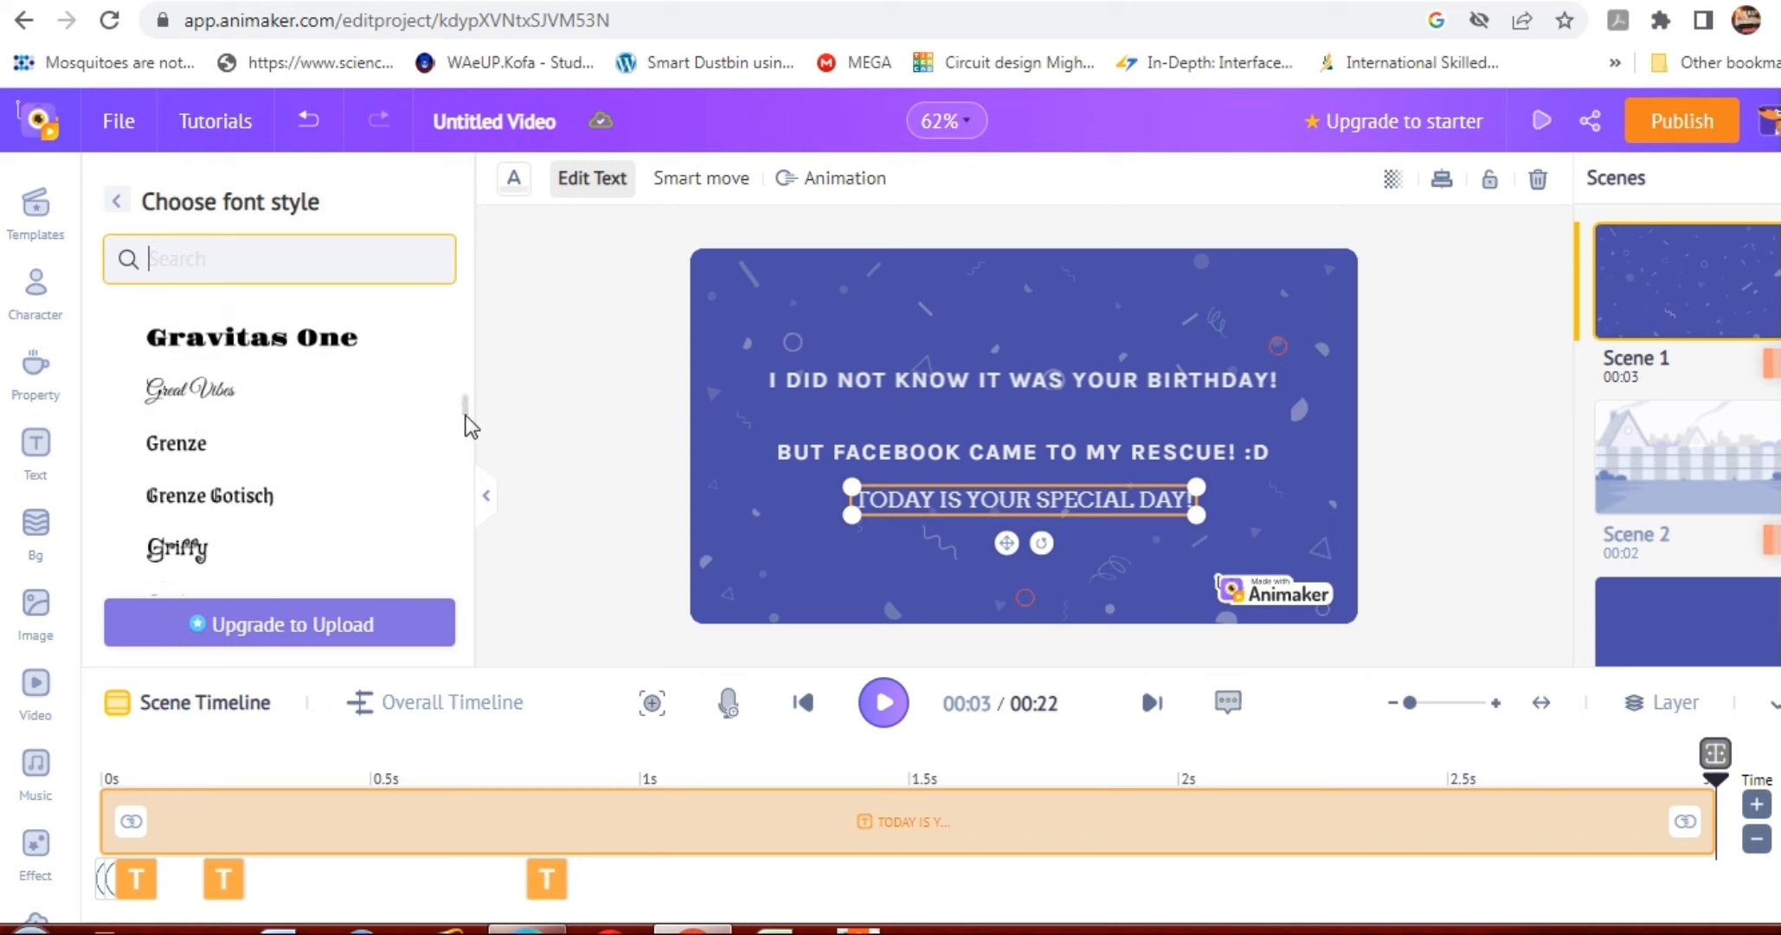
pyautogui.moveTo(464, 414); pyautogui.dragTo(467, 446)
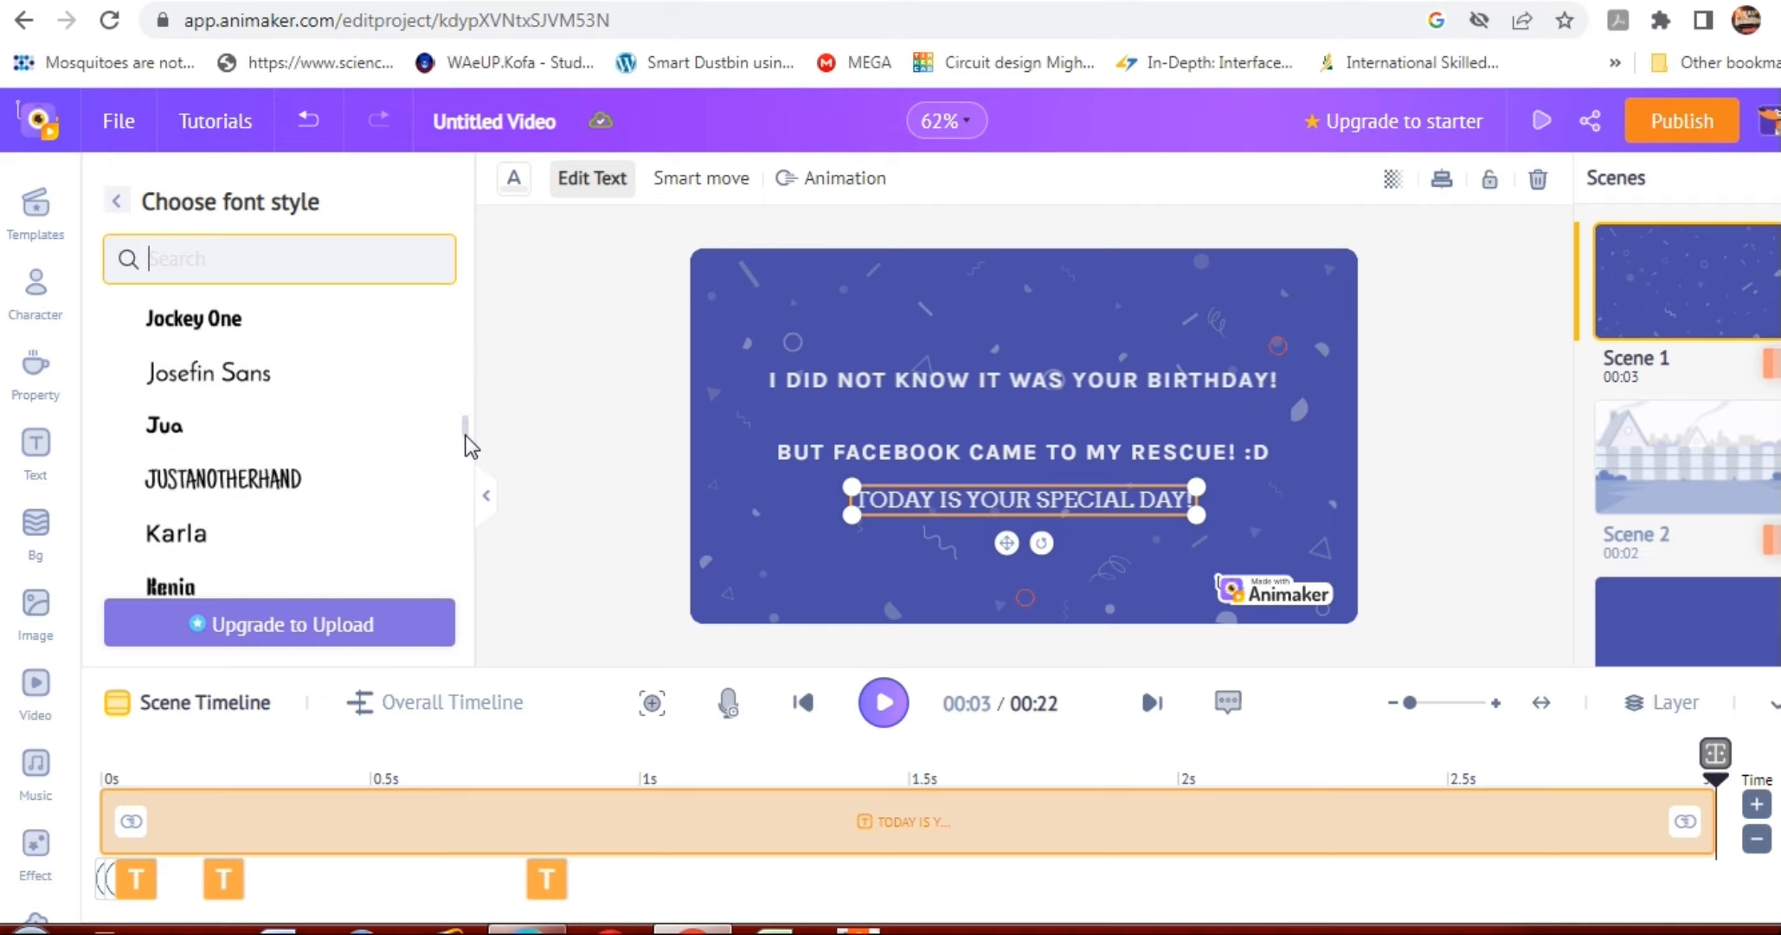
pyautogui.click(243, 537)
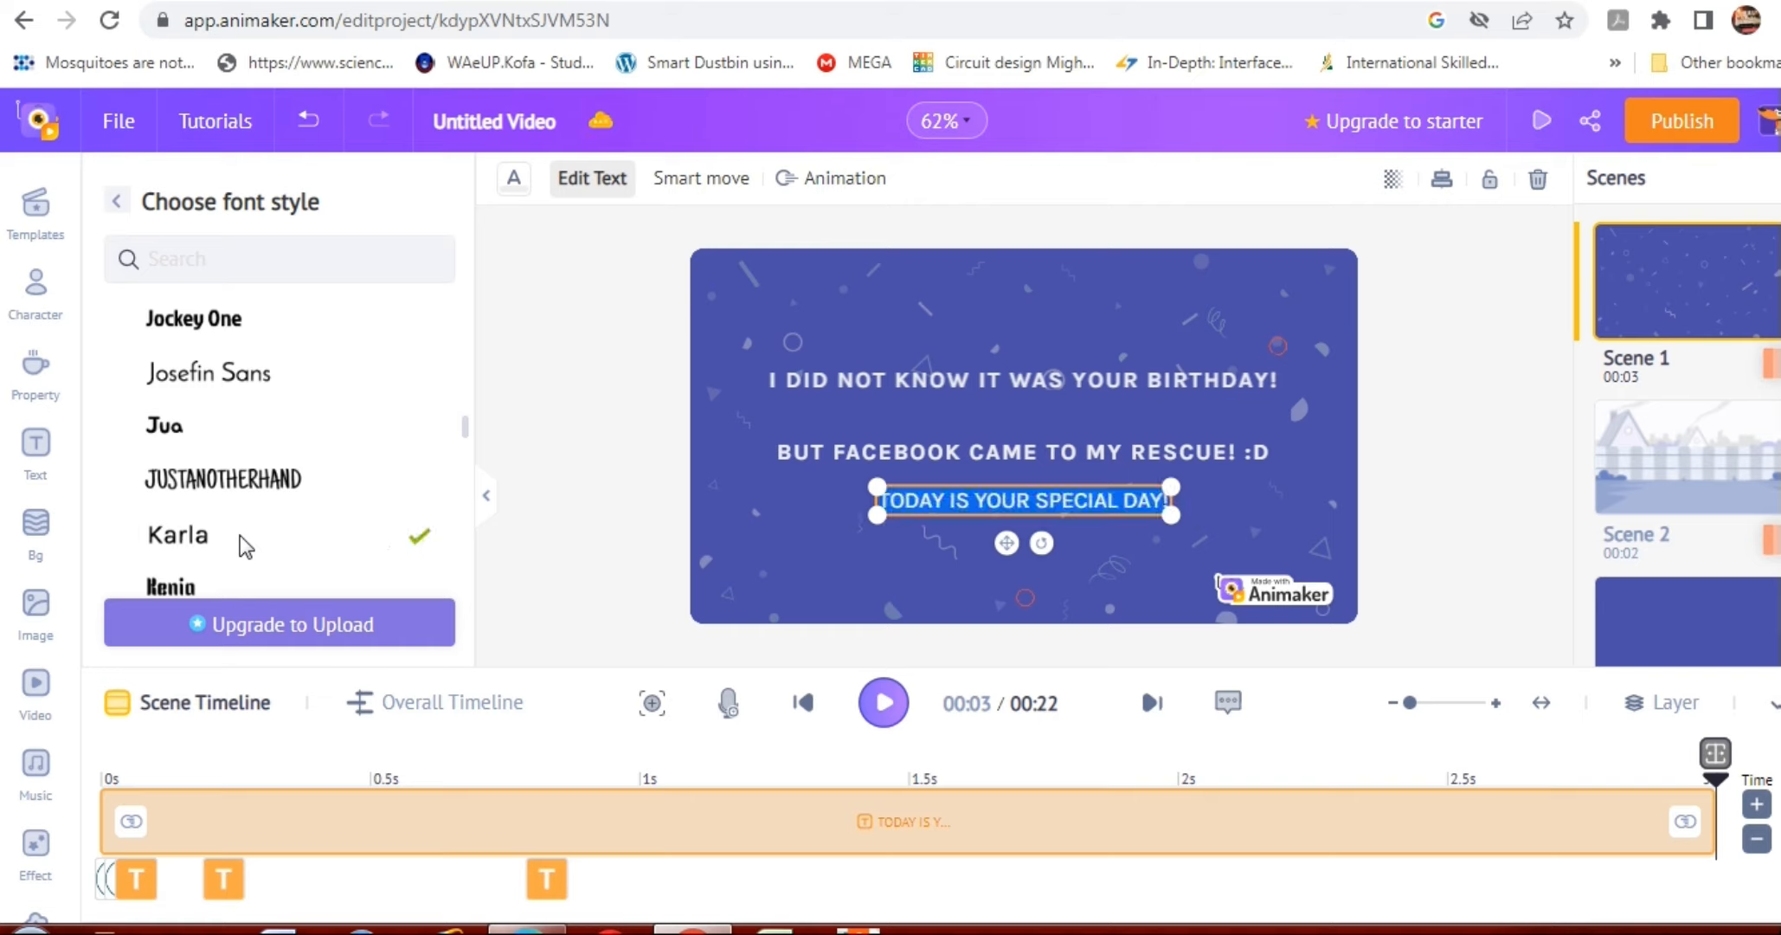
pyautogui.click(813, 532)
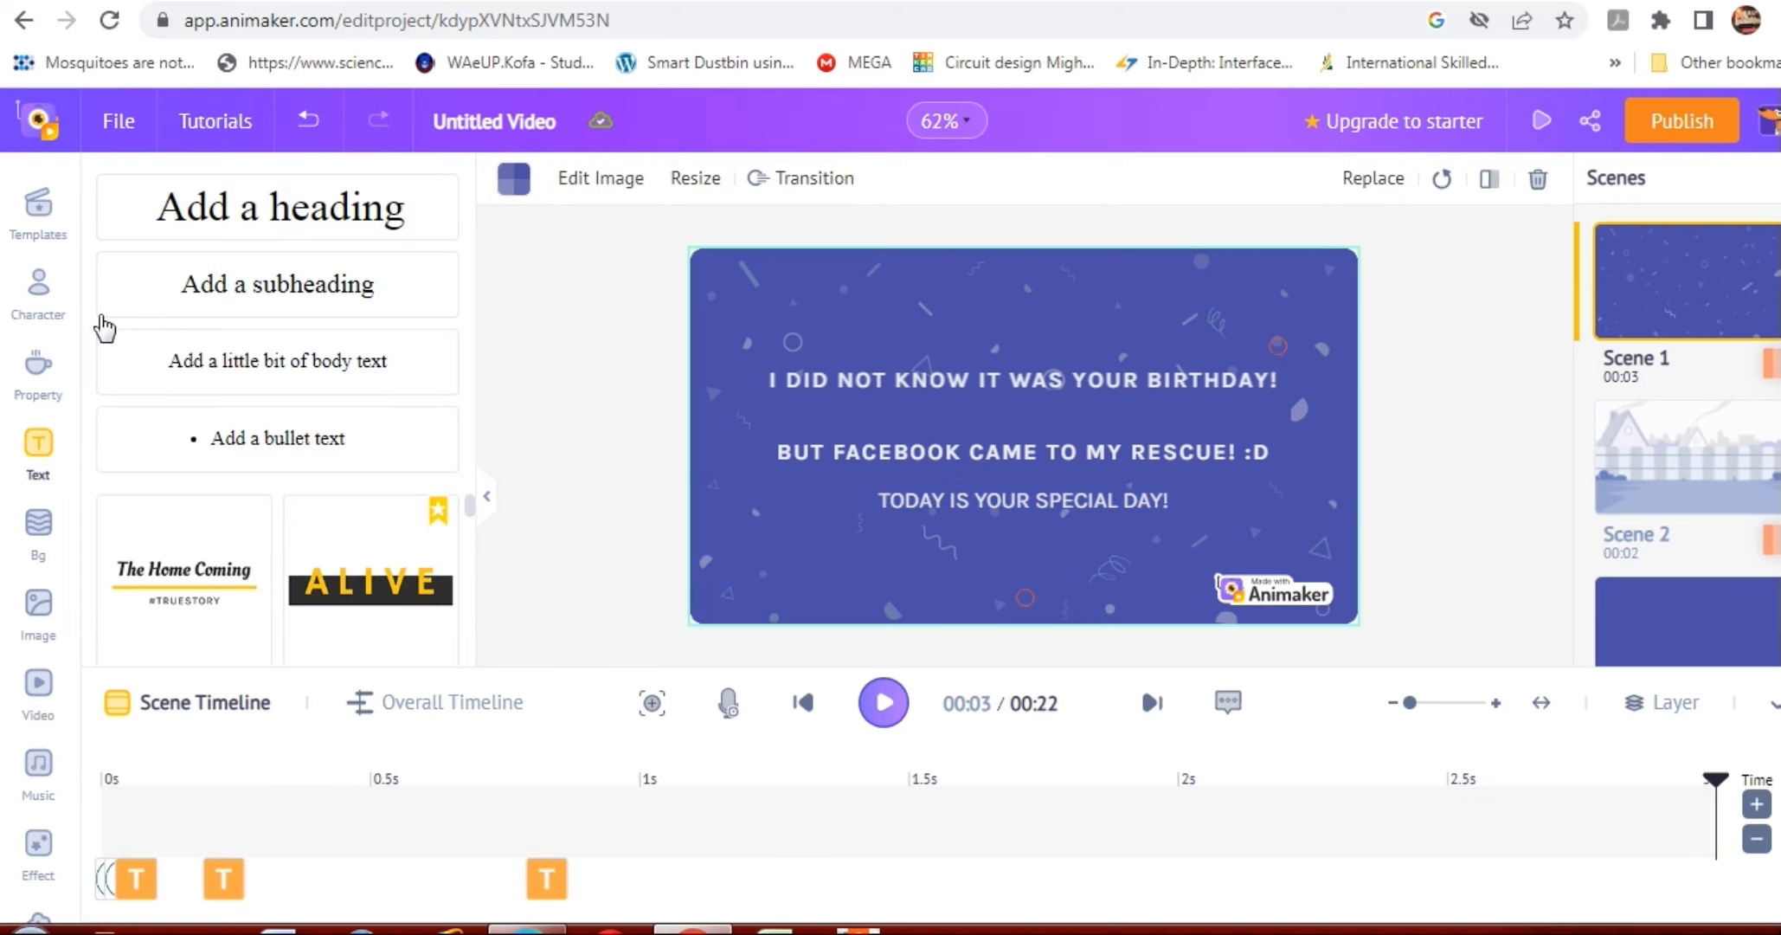
# Switch to Scene 2 and select its red-haired woman character.
pyautogui.click(50, 294)
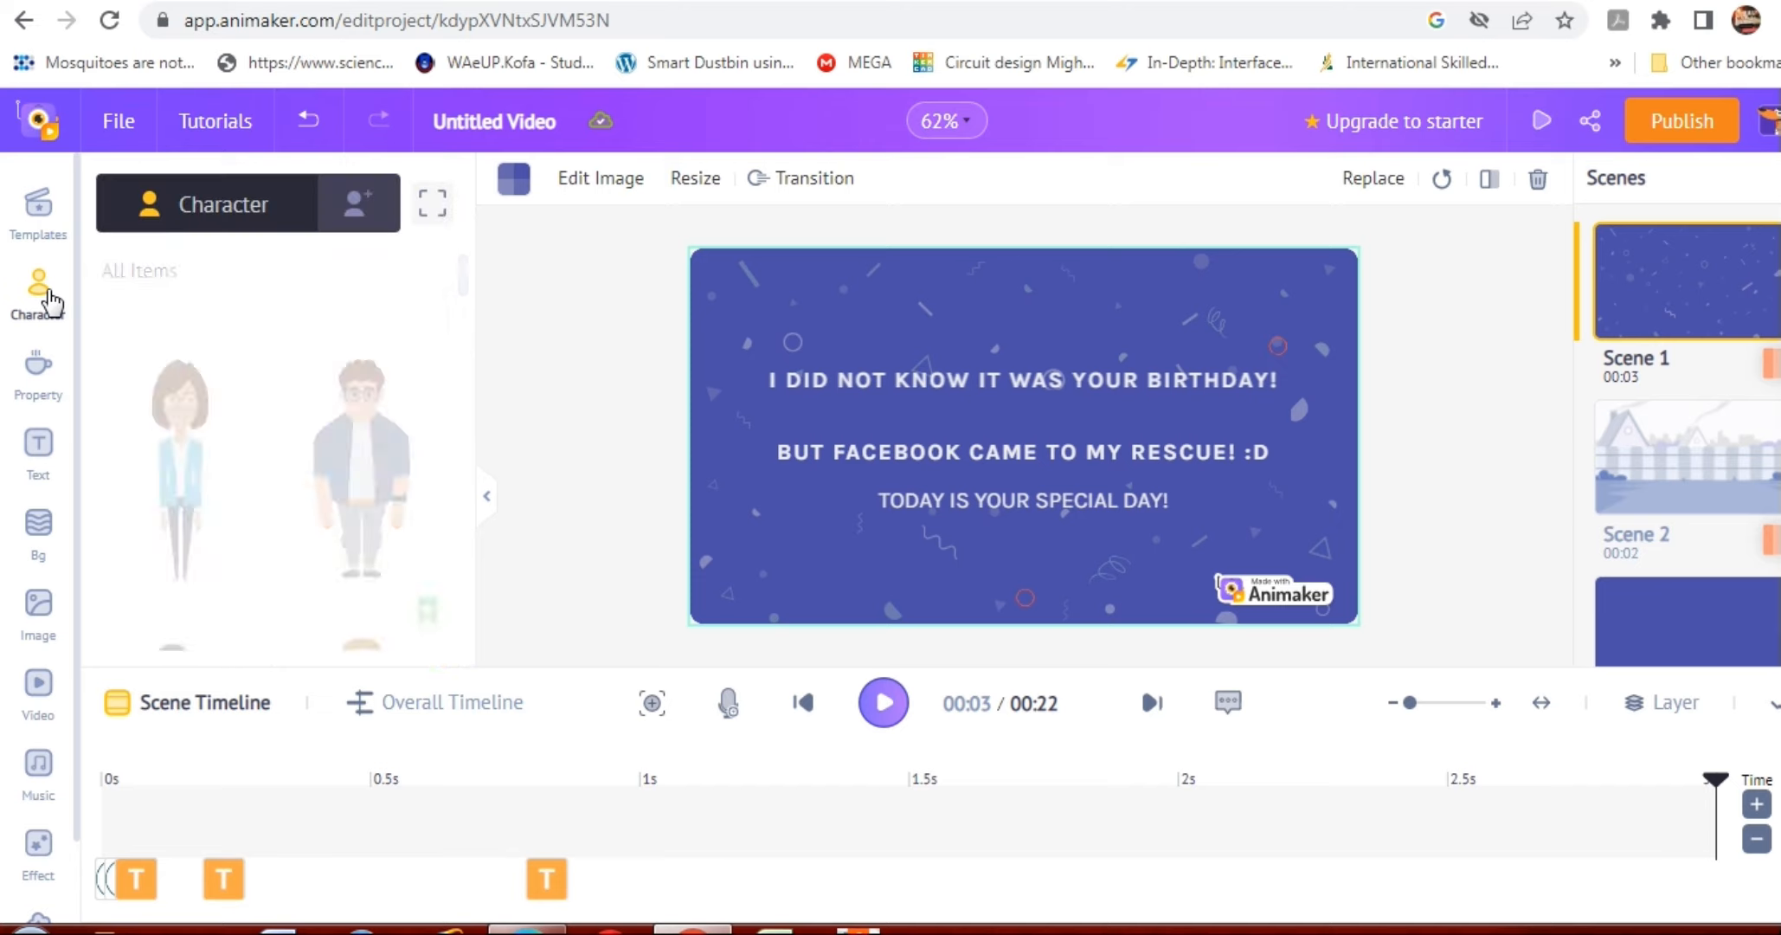
pyautogui.click(1666, 507)
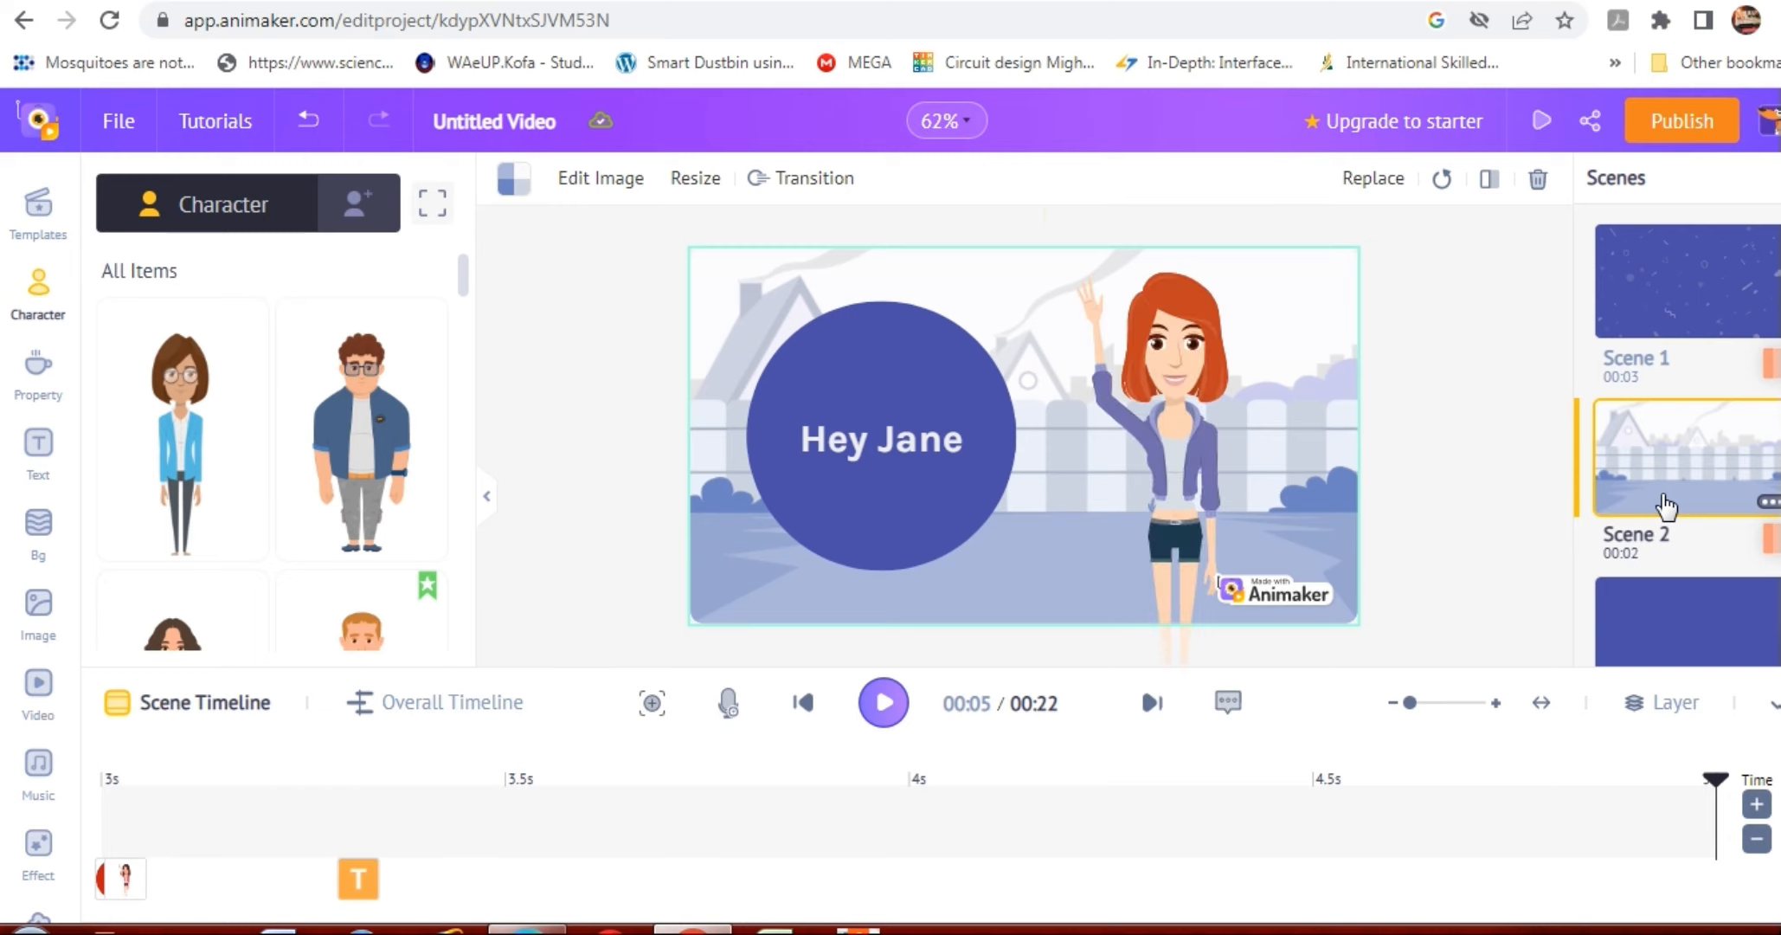
pyautogui.click(1178, 425)
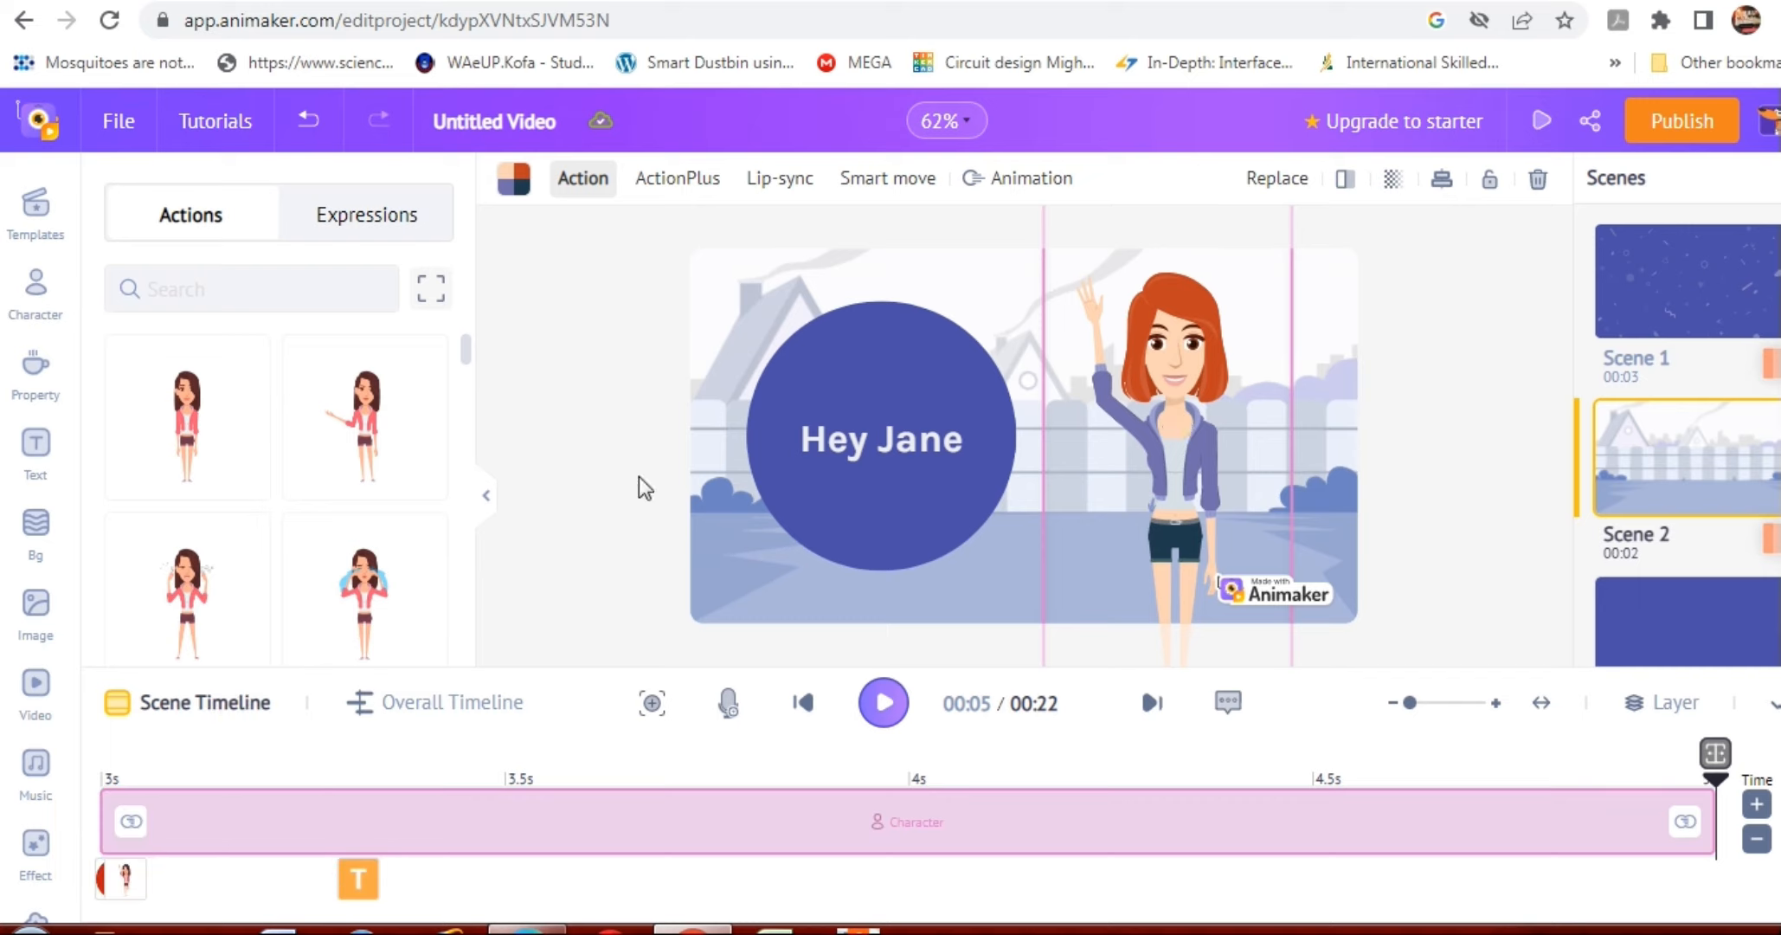
# Look through the available character actions and set the red-haired woman's action to Standing.
pyautogui.click(363, 446)
pyautogui.scroll(-3, 466, 386)
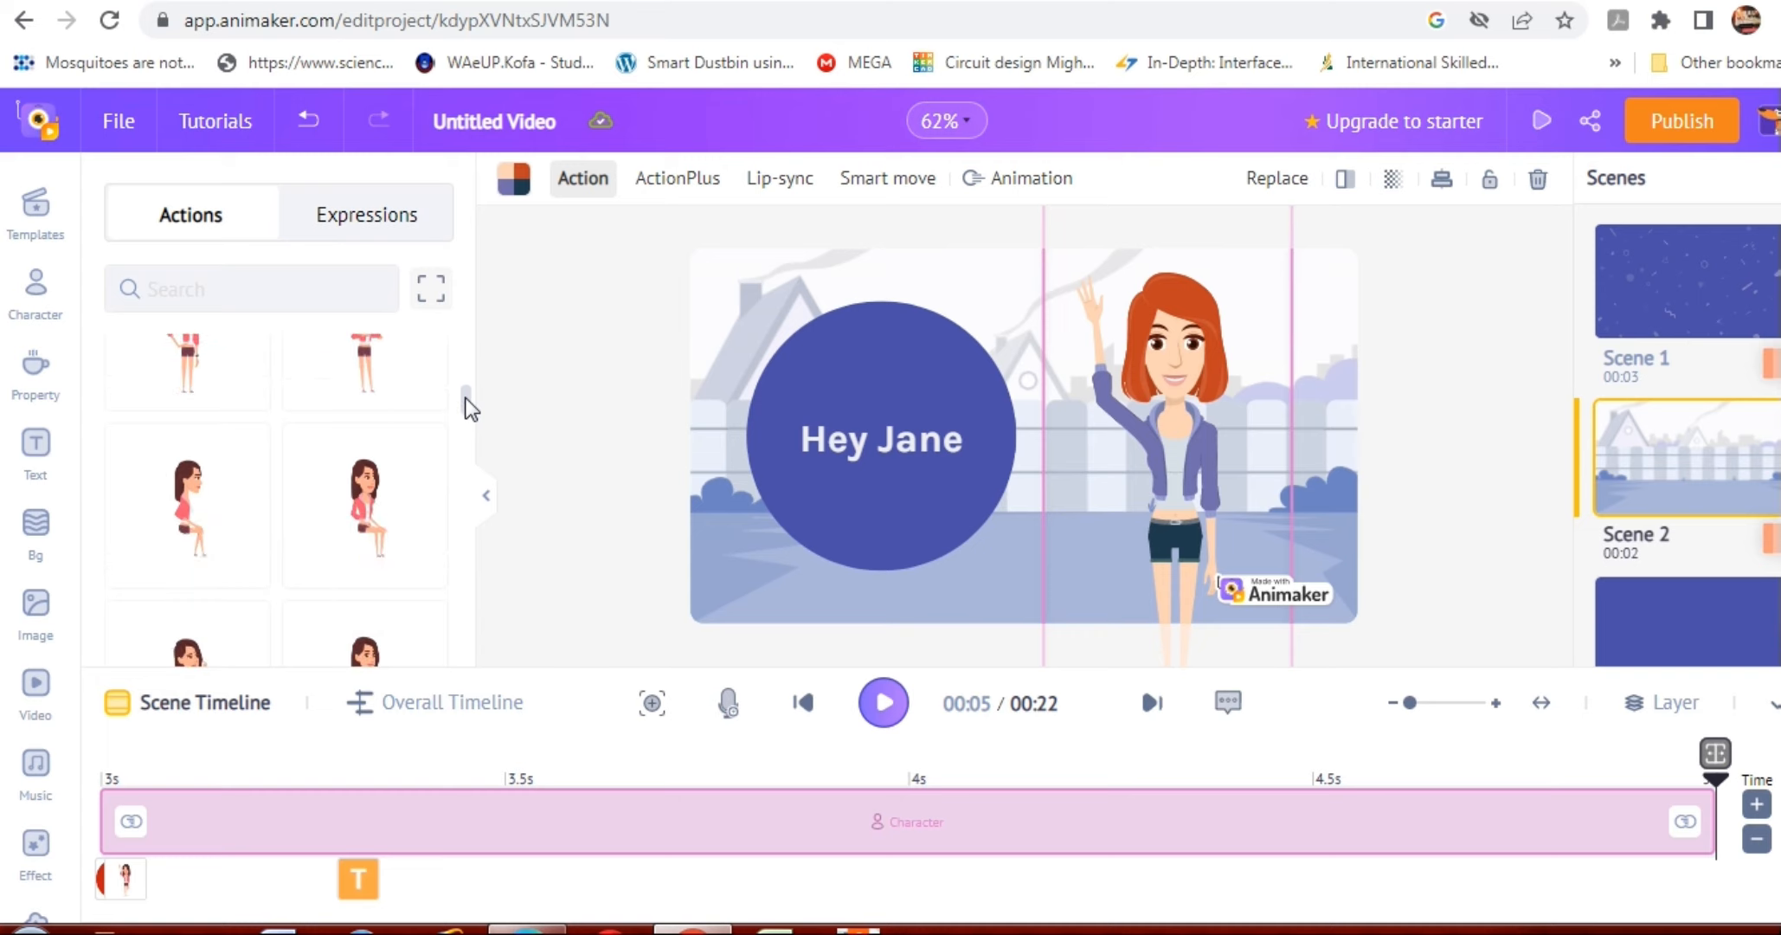
pyautogui.moveTo(466, 401); pyautogui.dragTo(470, 409)
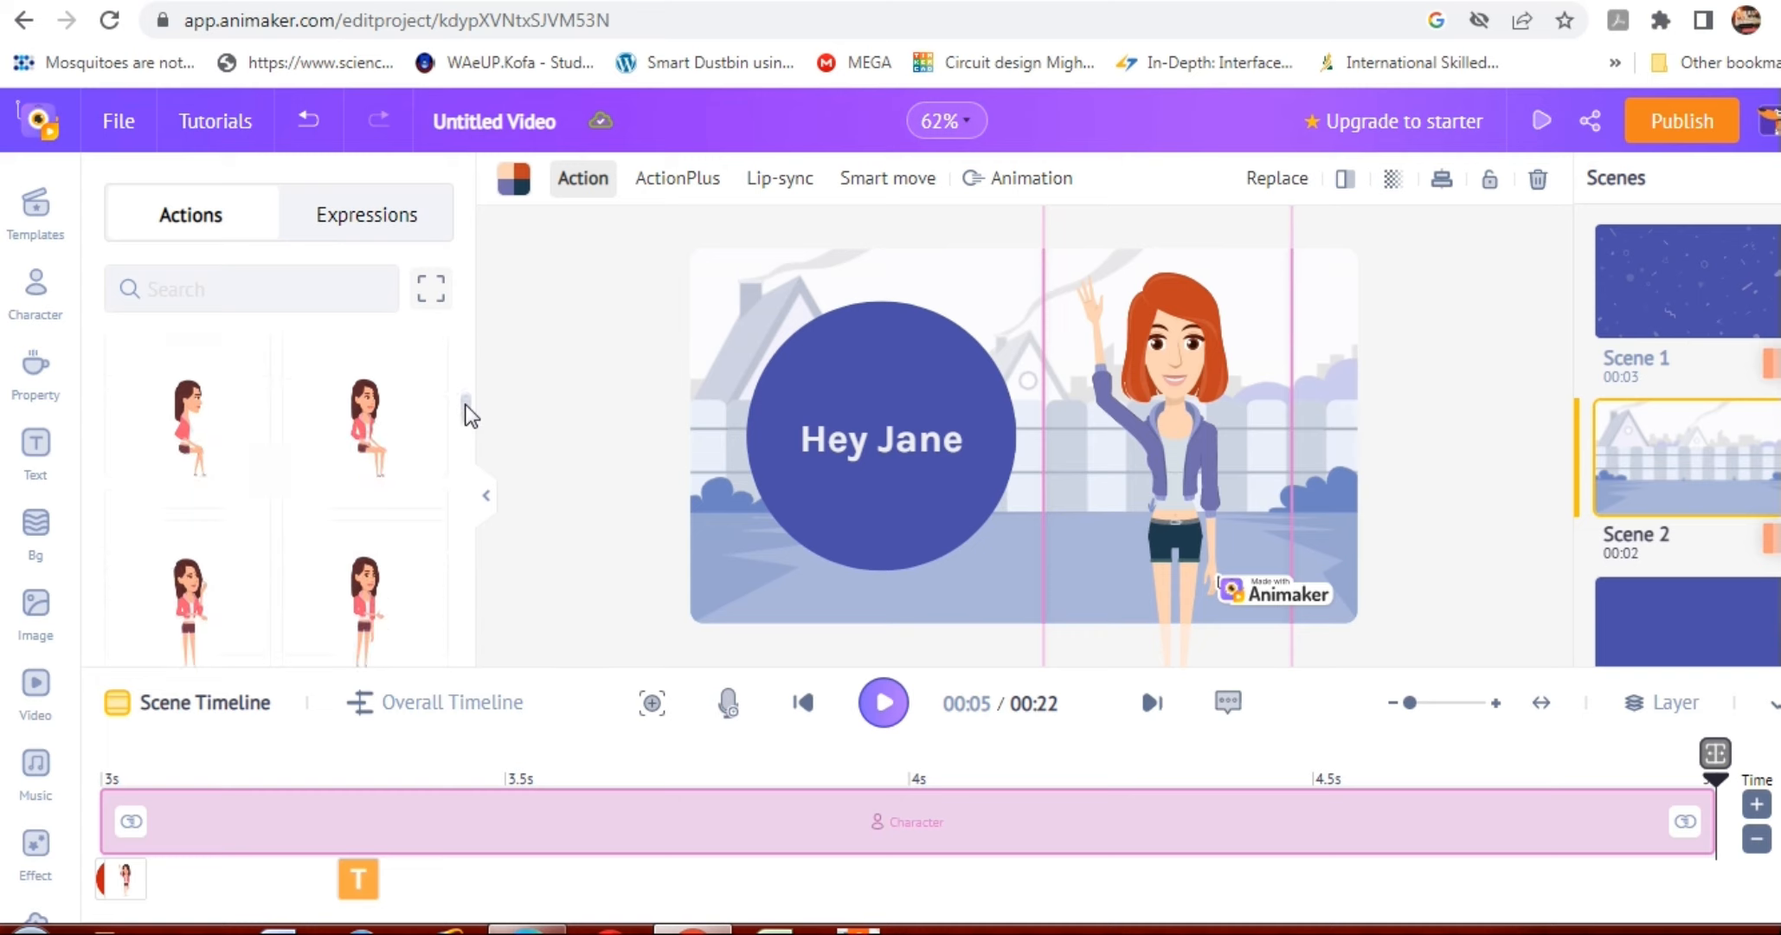
pyautogui.click(381, 593)
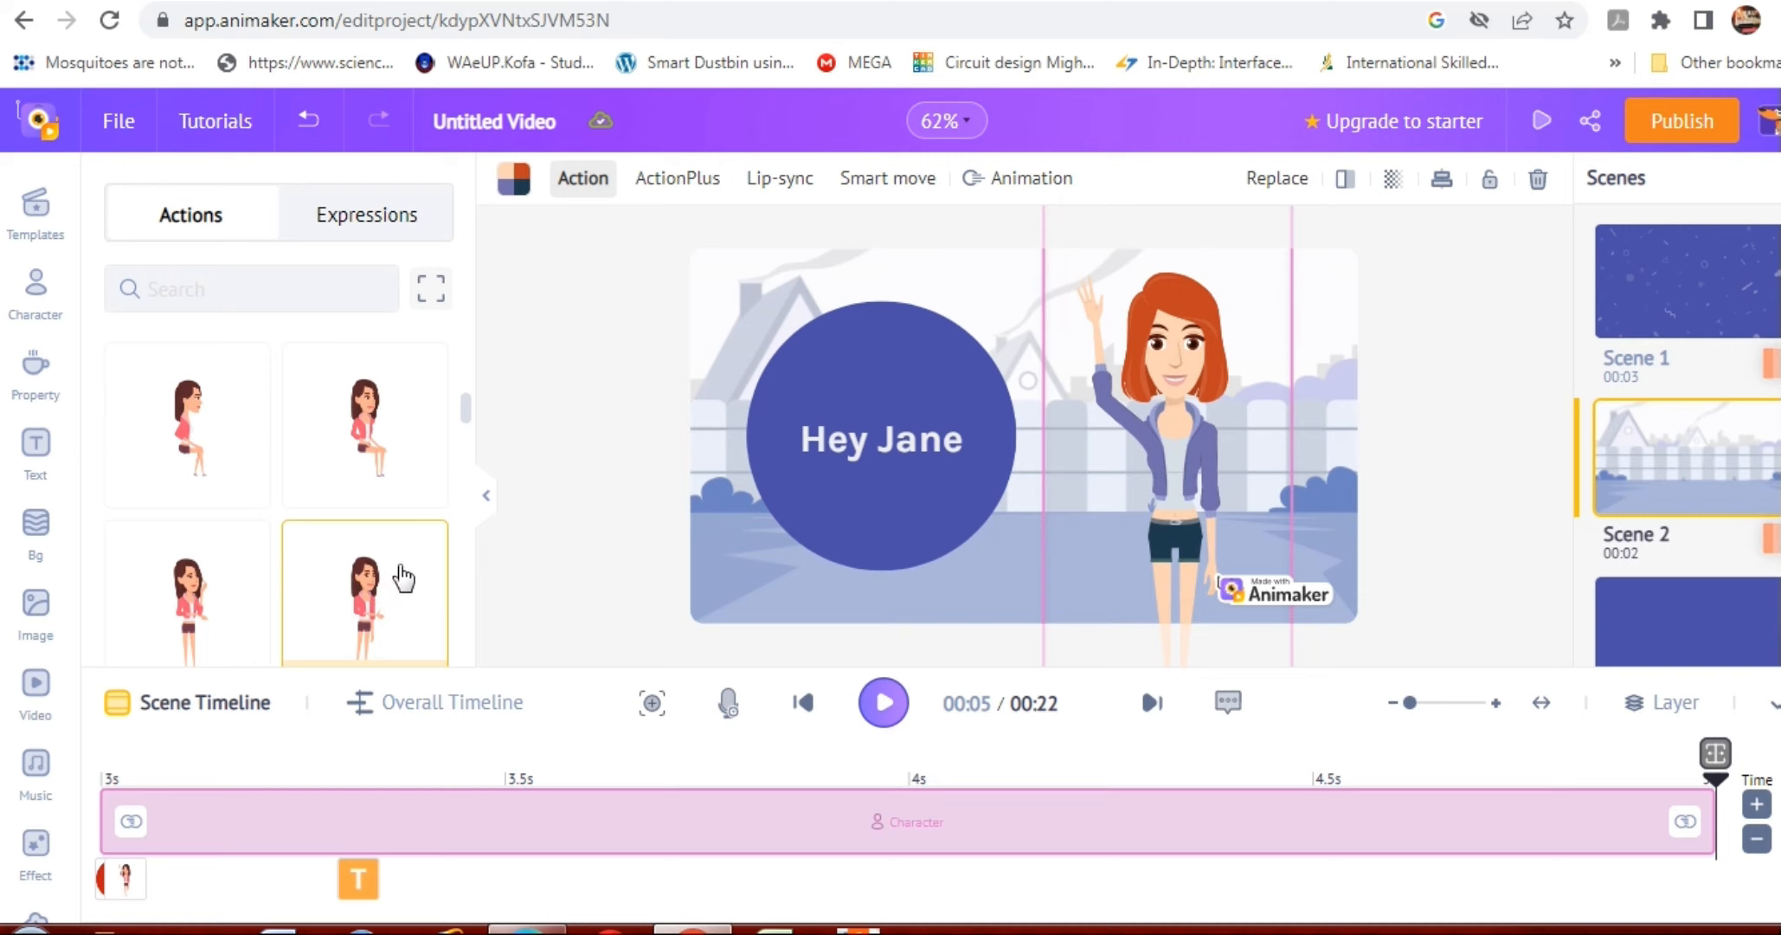
pyautogui.moveTo(464, 409); pyautogui.dragTo(472, 463)
pyautogui.scroll(-1, 364, 484)
pyautogui.click(351, 492)
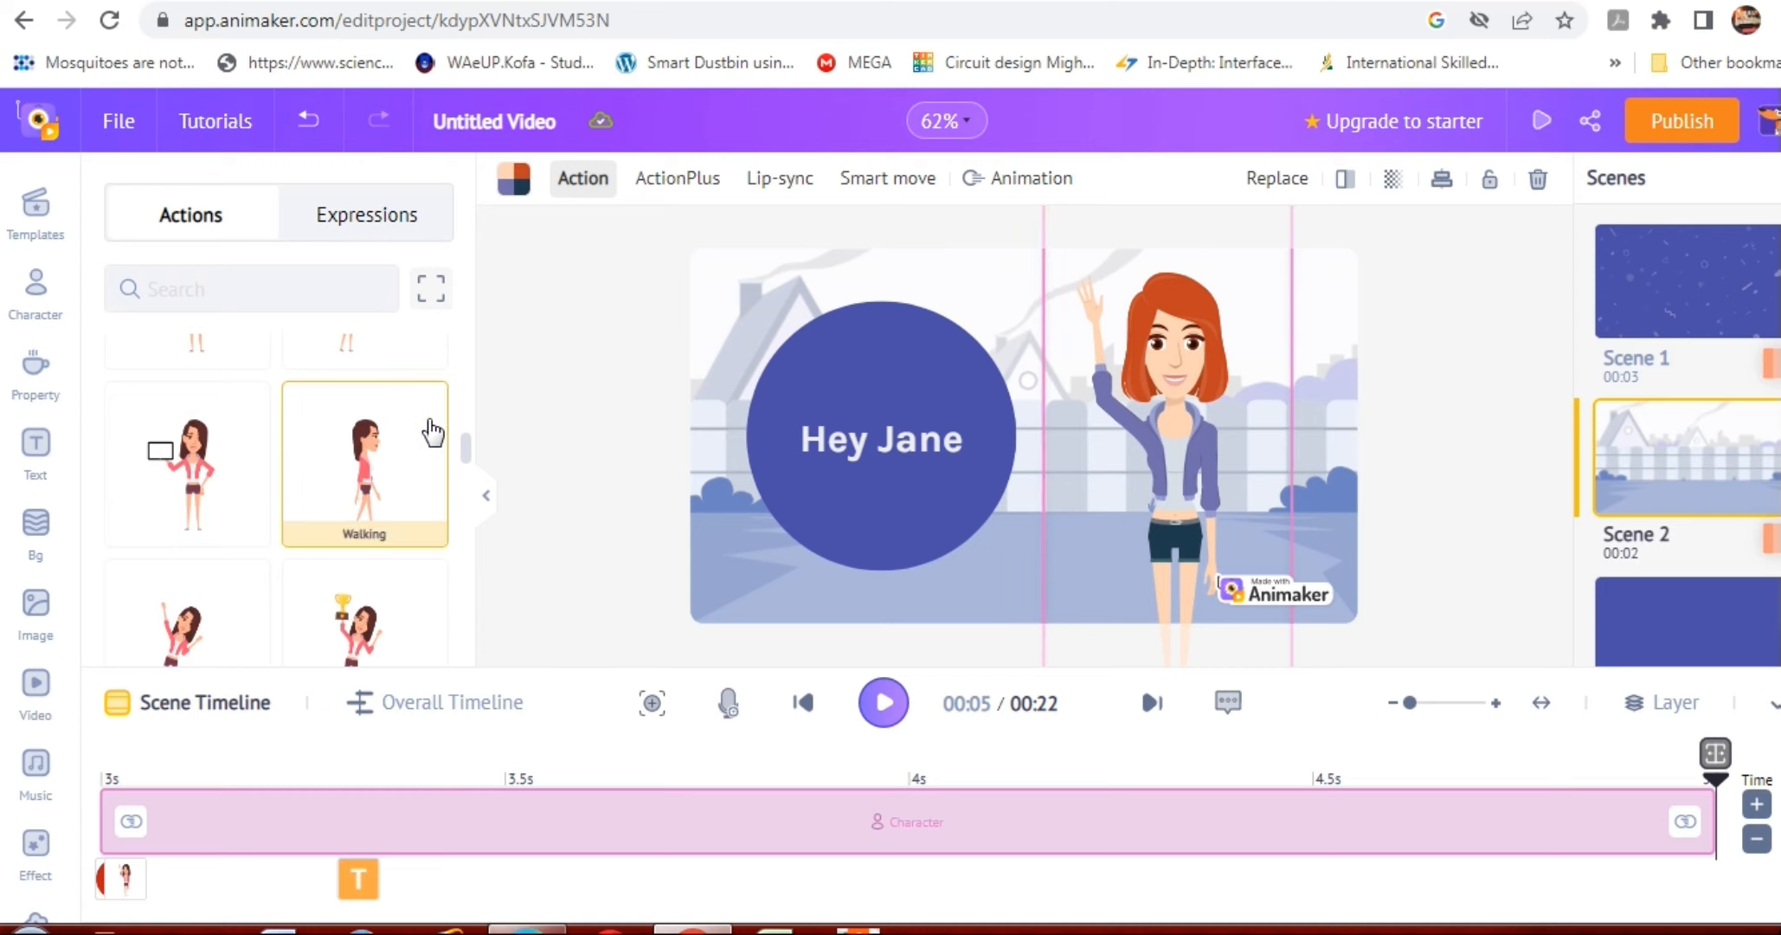
pyautogui.scroll(3, 460, 434)
pyautogui.scroll(3, 457, 316)
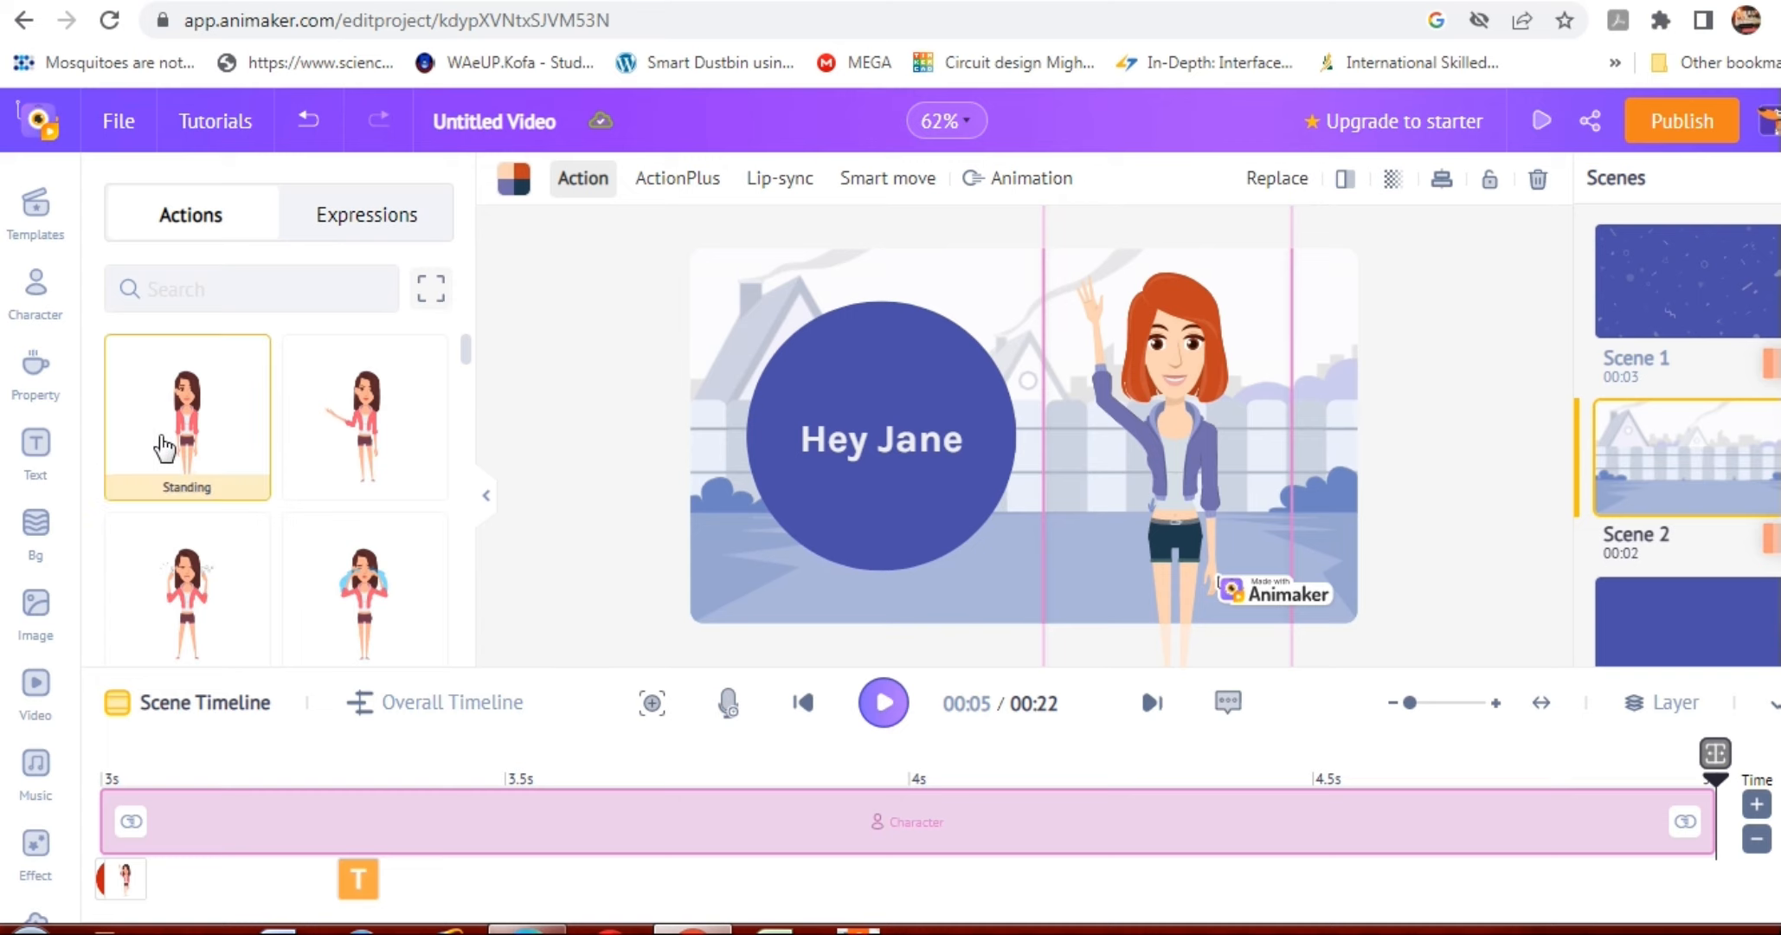
pyautogui.click(165, 447)
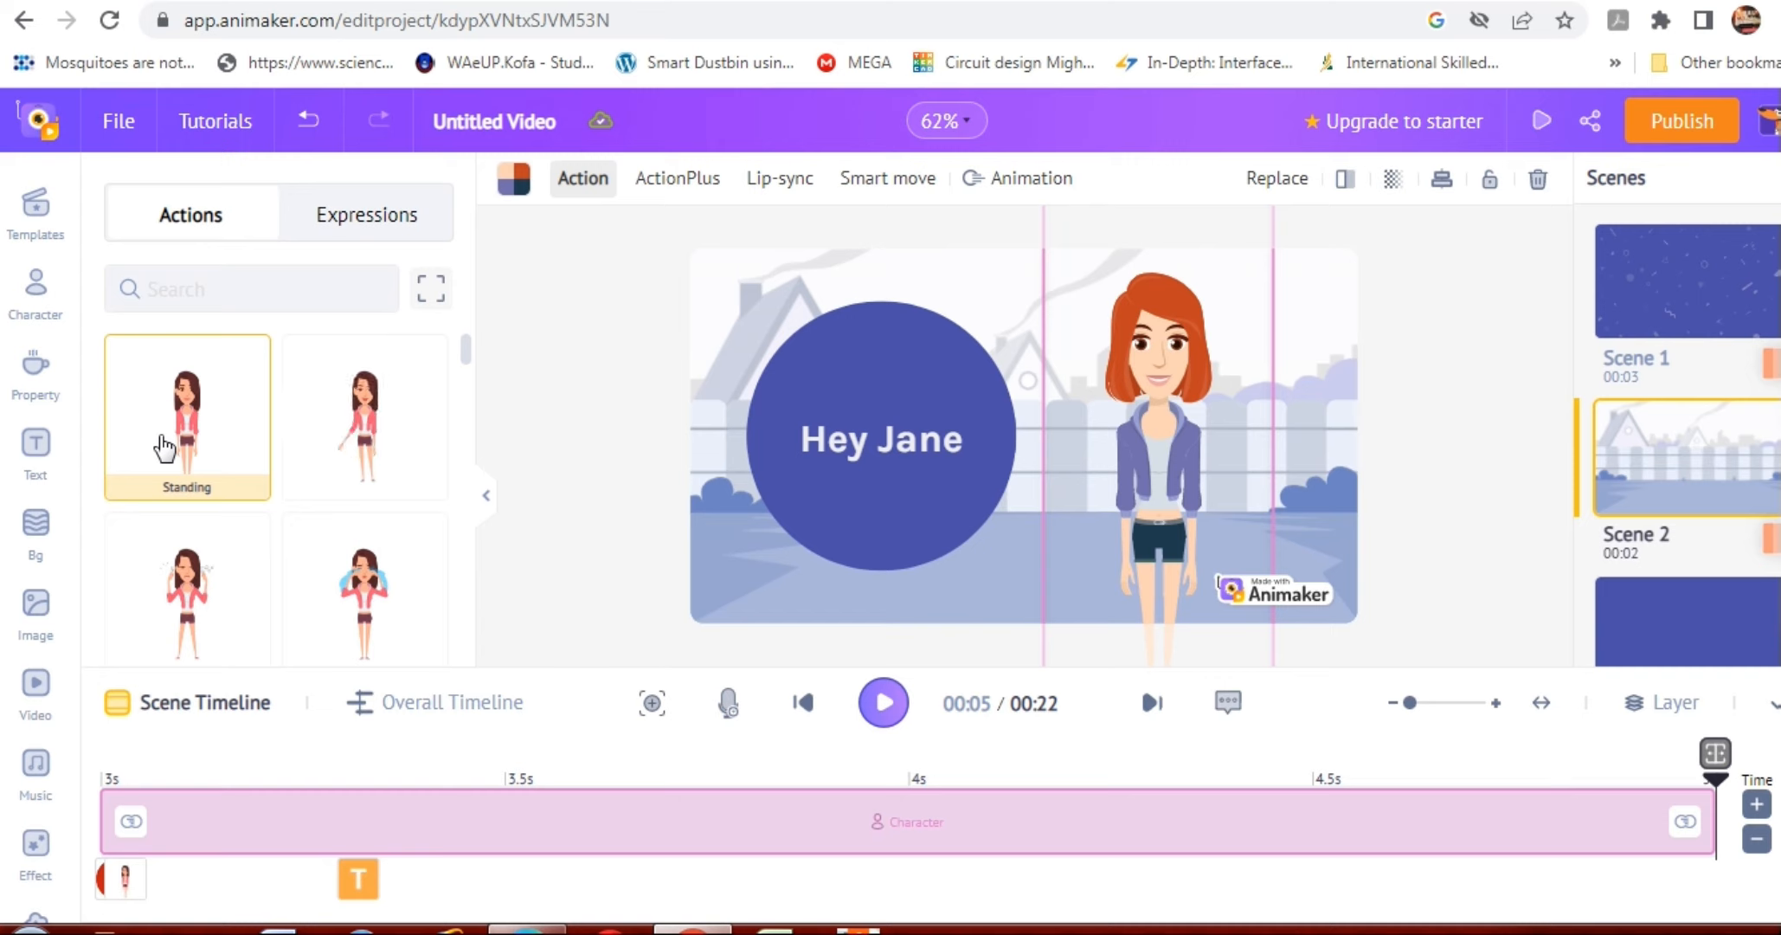
# Try the sad and heart-eyed expressions on the woman, set her back to Happy and look over the remaining expressions.
pyautogui.click(349, 232)
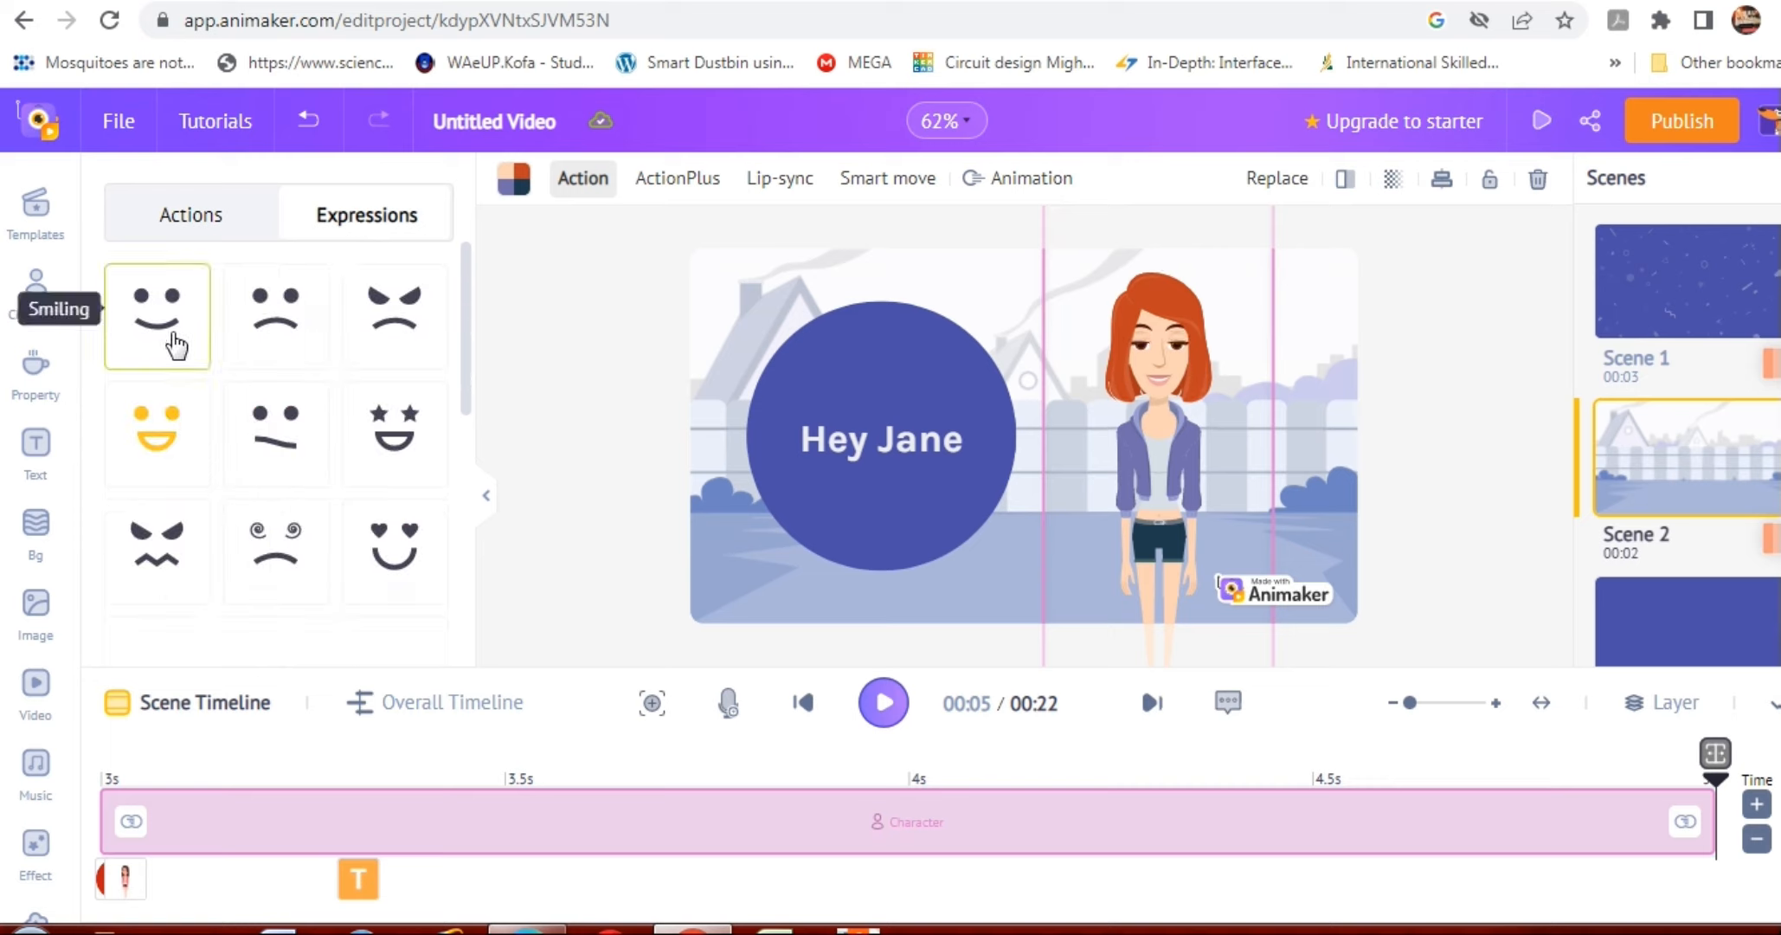
pyautogui.click(286, 320)
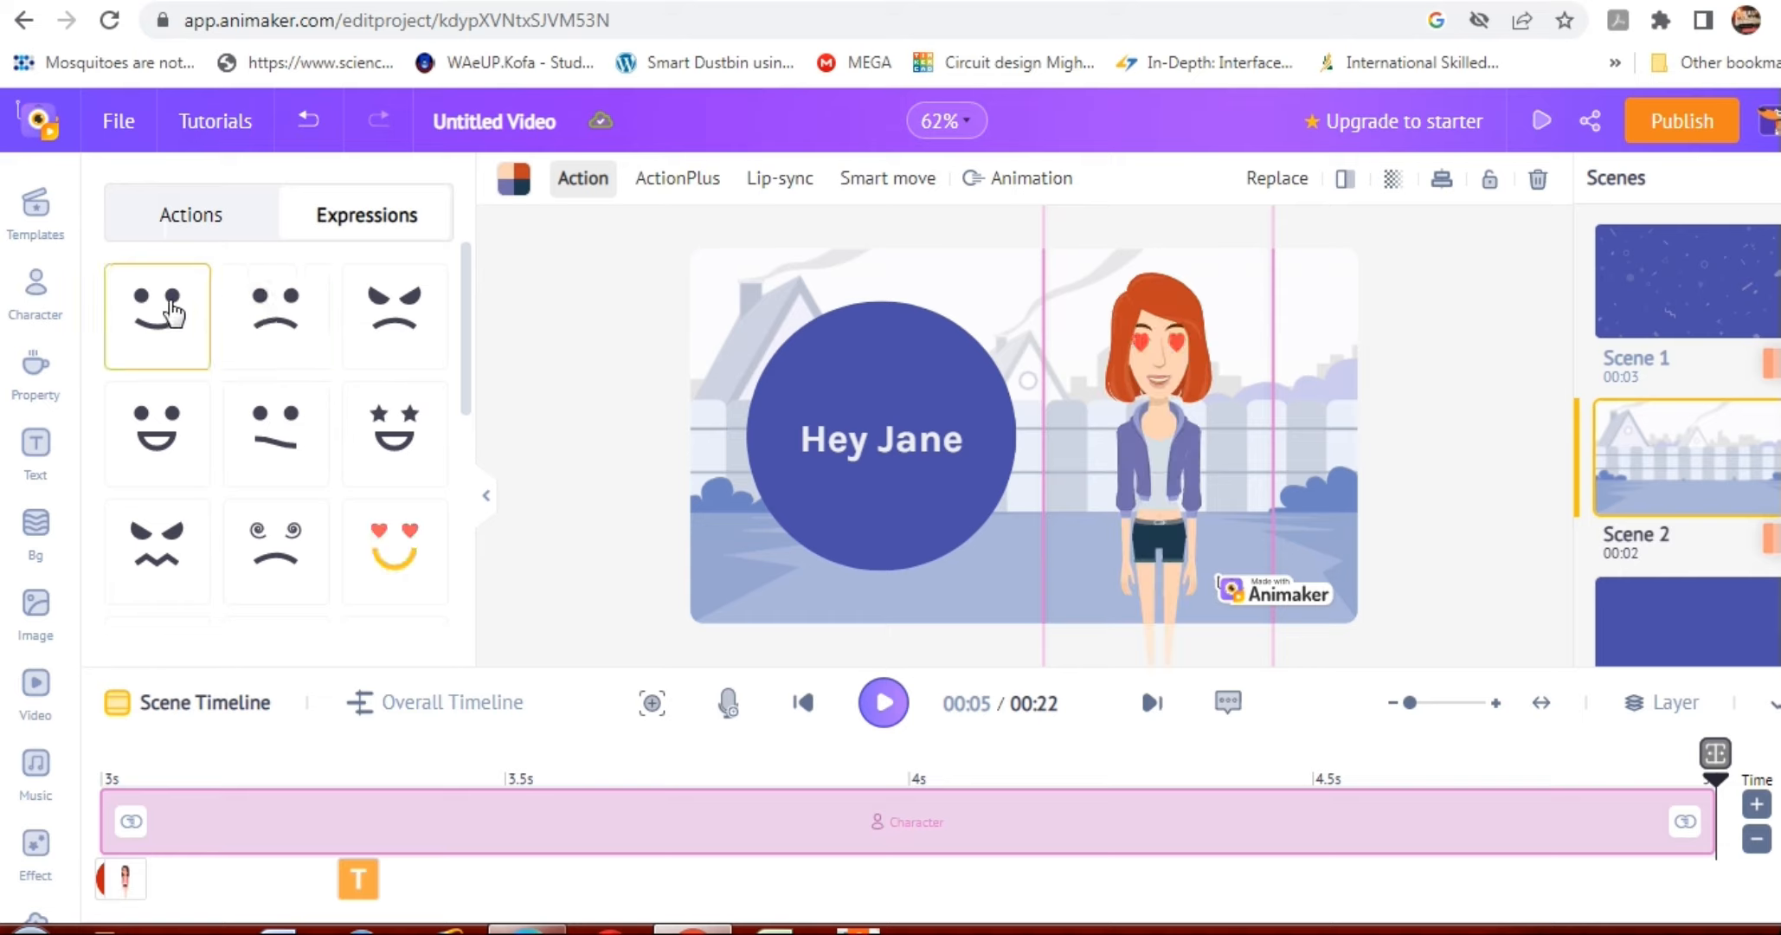
pyautogui.click(161, 443)
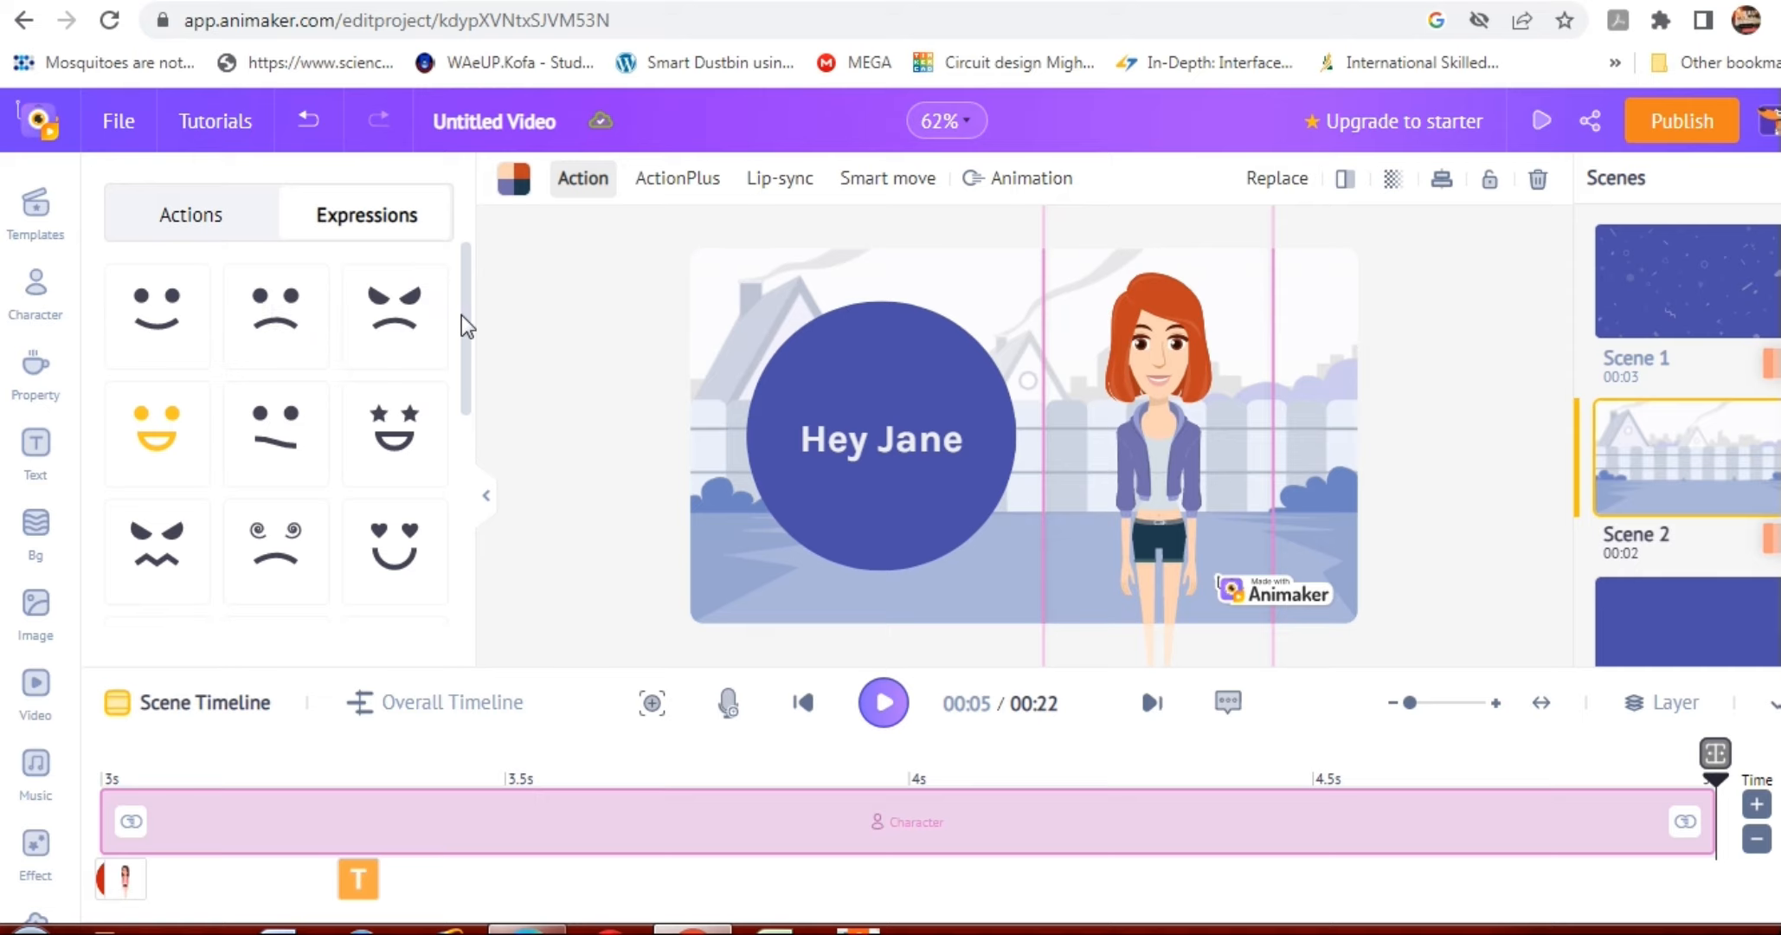
pyautogui.moveTo(462, 314); pyautogui.dragTo(462, 364)
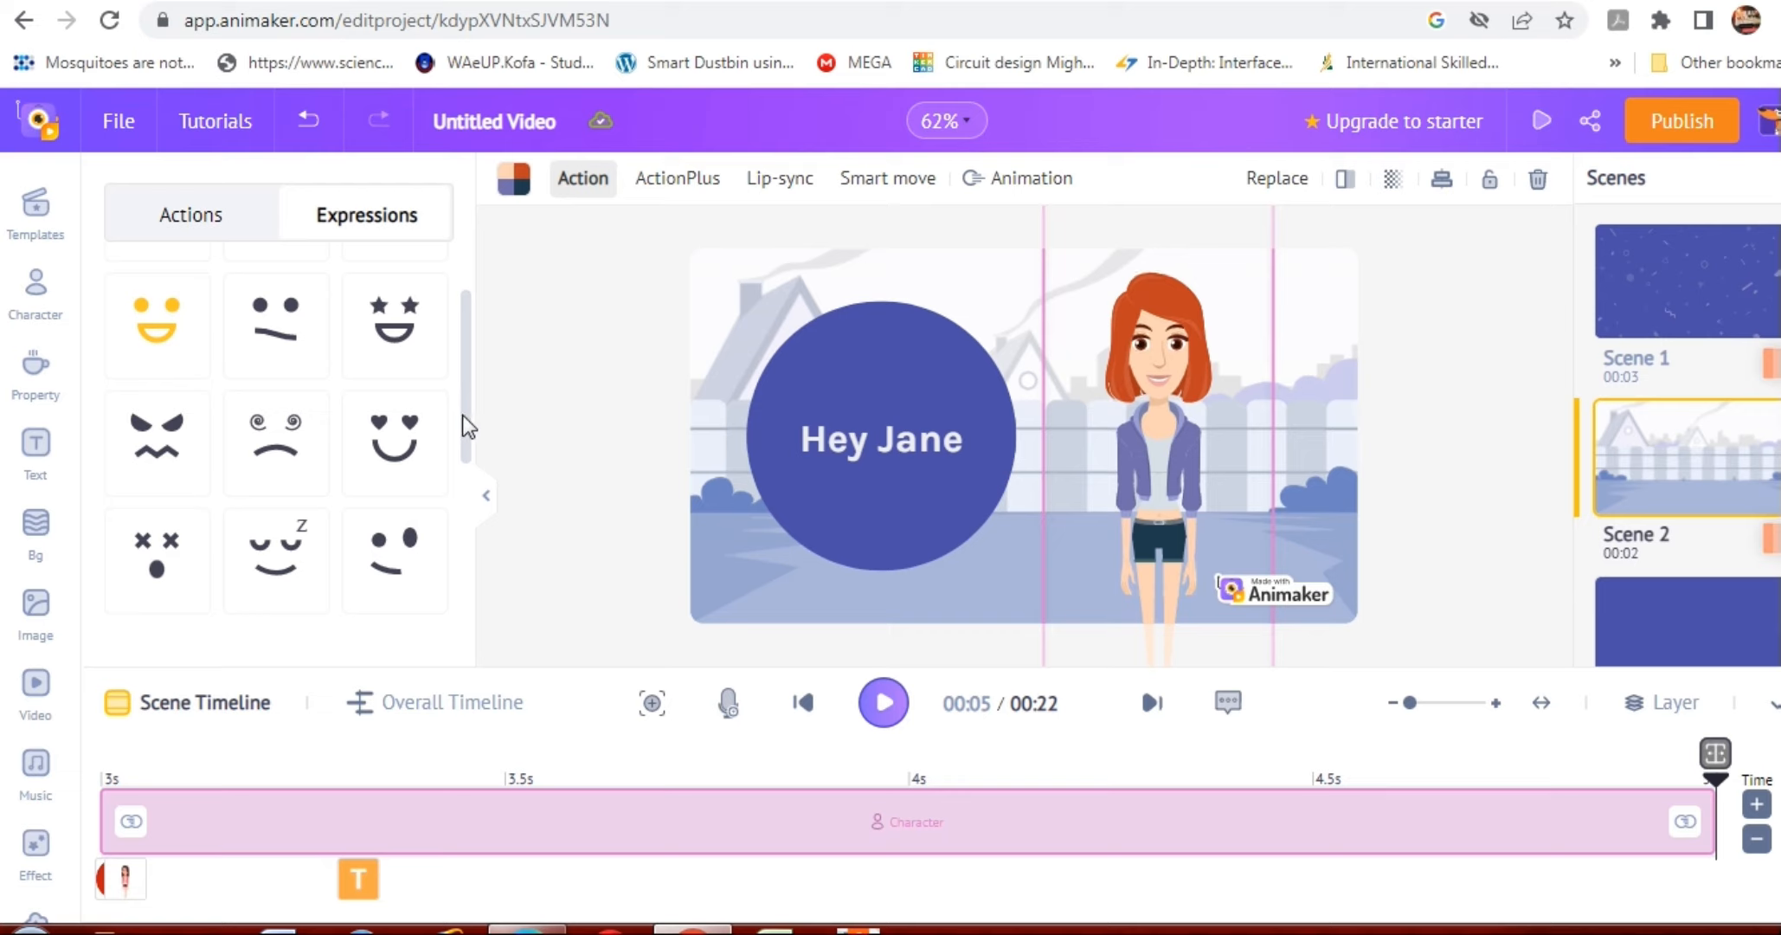
pyautogui.moveTo(469, 445); pyautogui.dragTo(469, 497)
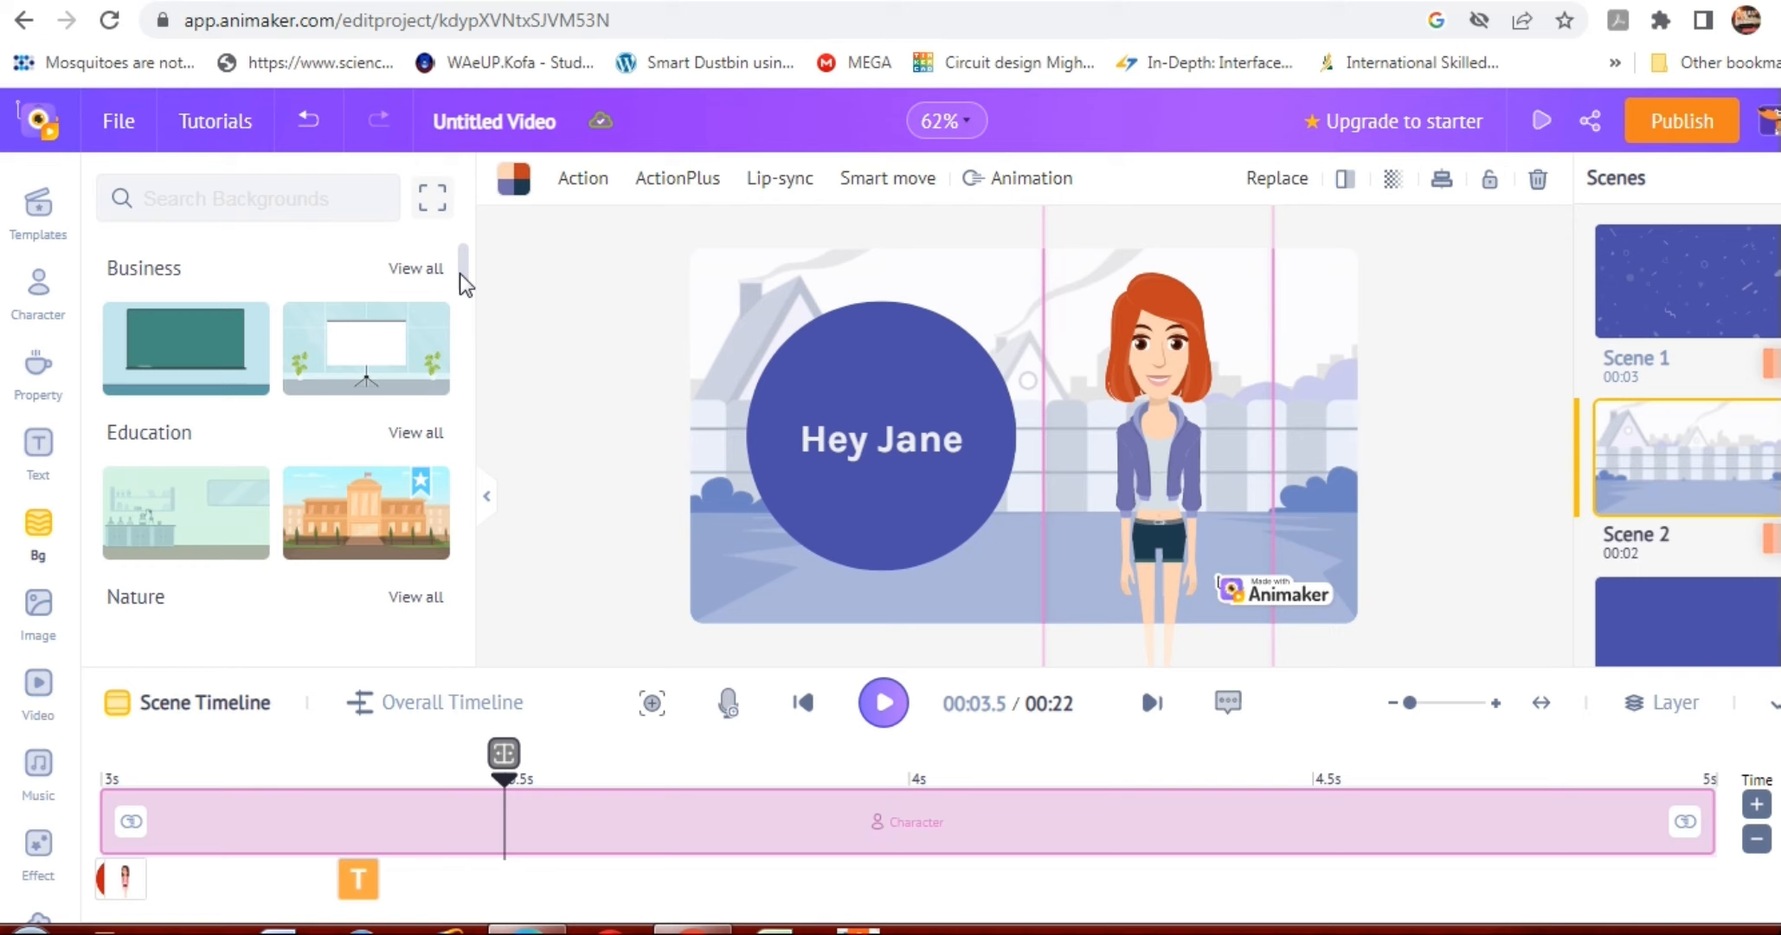
# Replace Scene 2's background with the café interior from the Public Place category.
pyautogui.scroll(-5, 455, 356)
pyautogui.moveTo(455, 357); pyautogui.dragTo(460, 384)
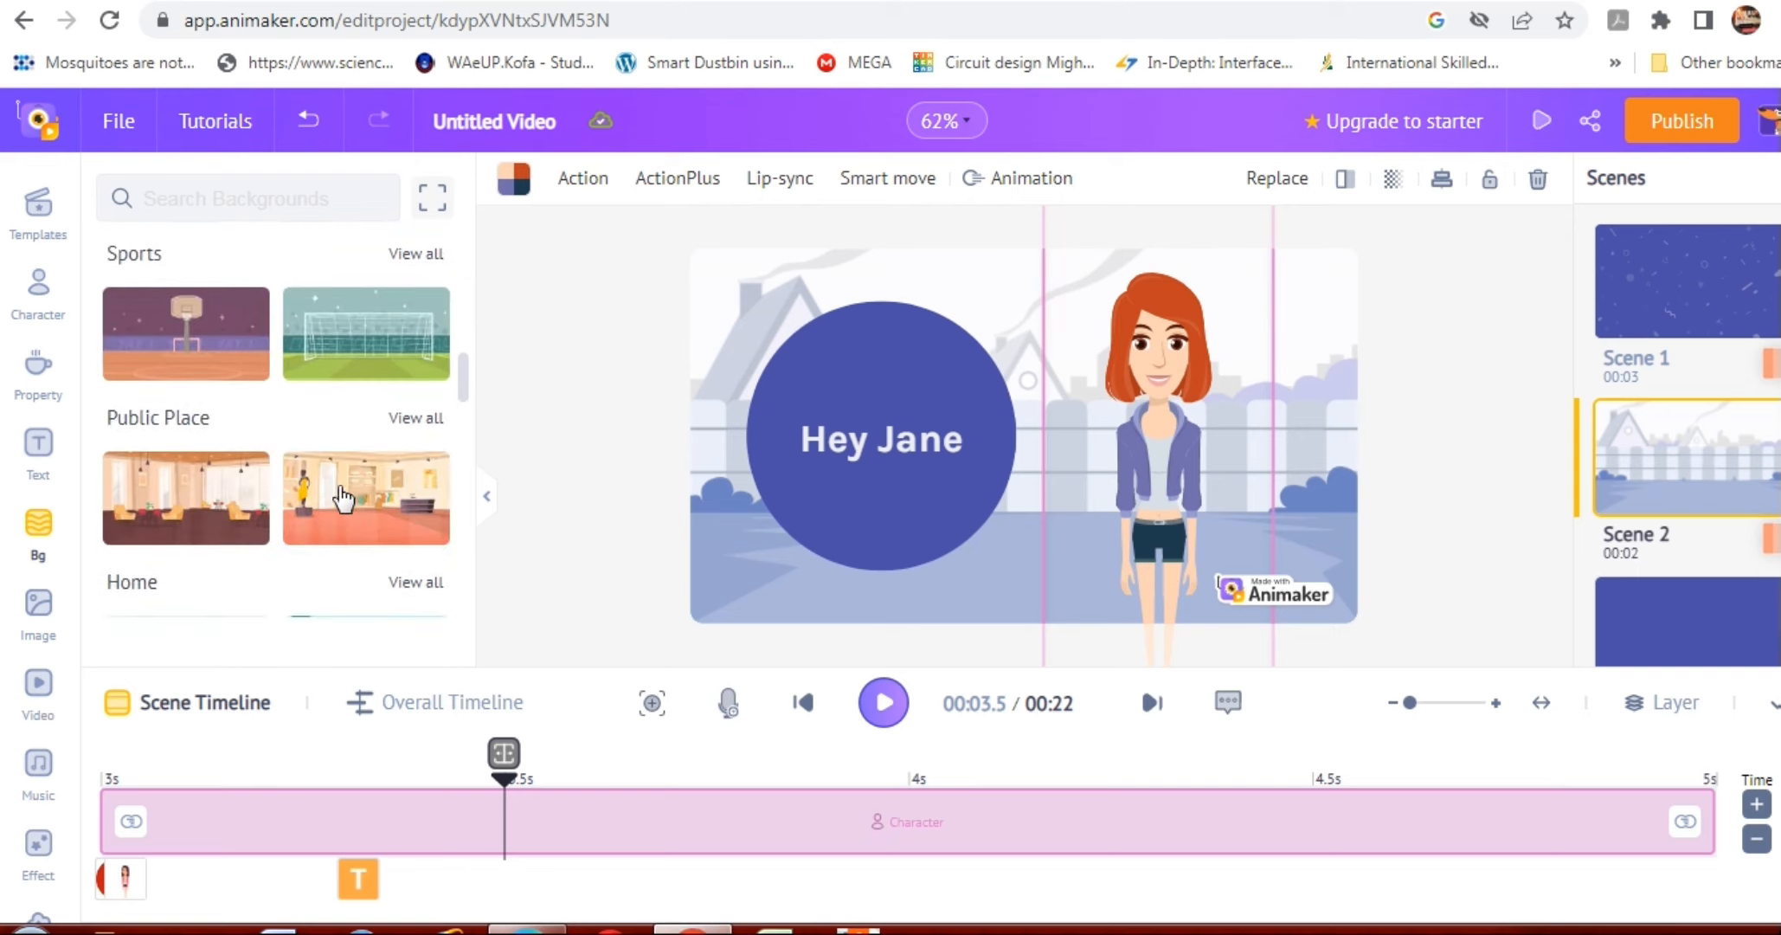
pyautogui.click(186, 499)
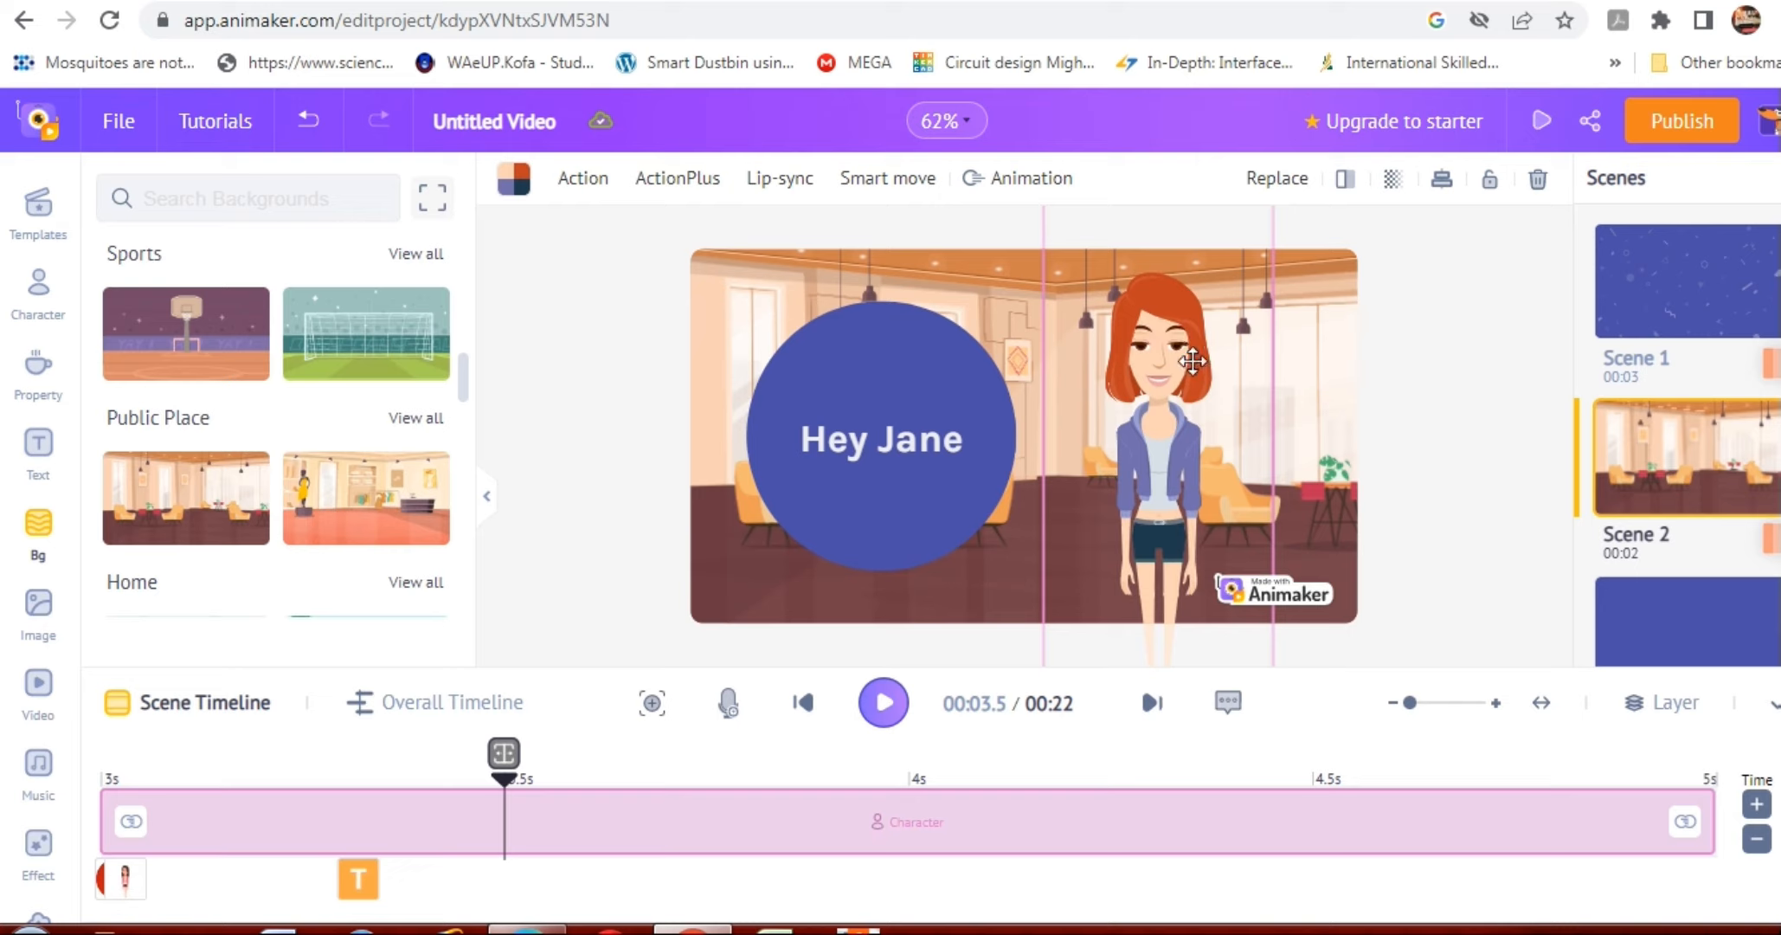
# Shrink the woman and reposition her so her whole figure stands inside the café scene, right of the blue circle.
pyautogui.moveTo(1197, 480); pyautogui.dragTo(1204, 566)
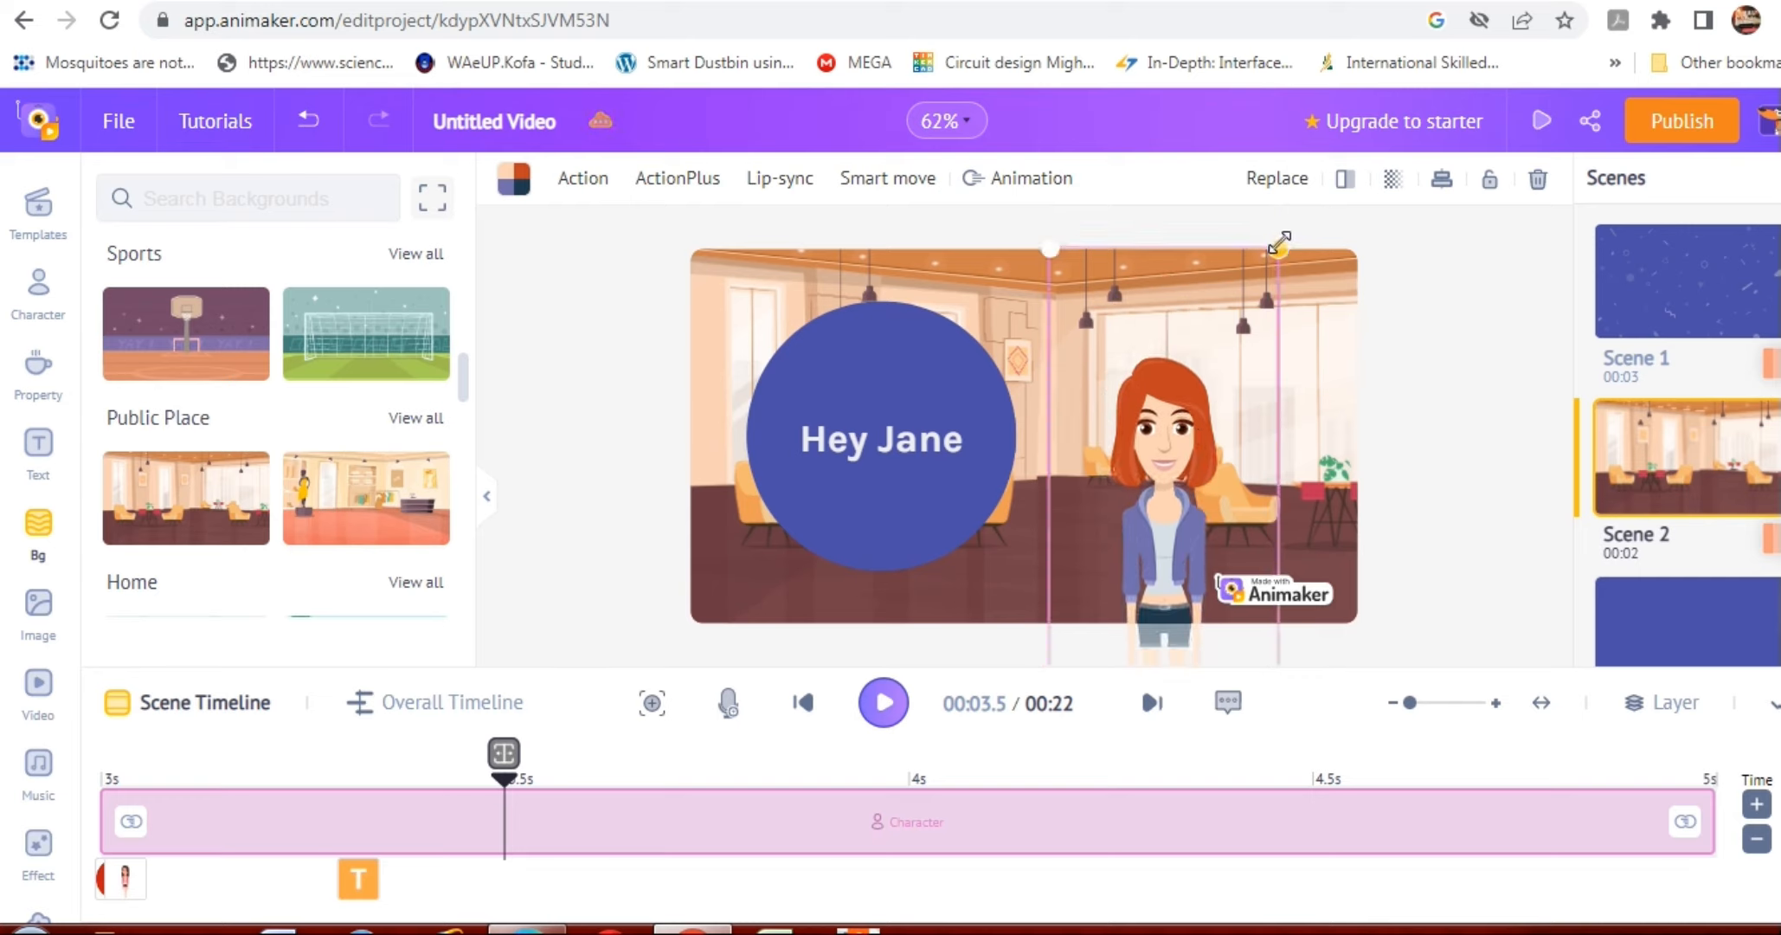
pyautogui.moveTo(1279, 245); pyautogui.dragTo(1220, 481)
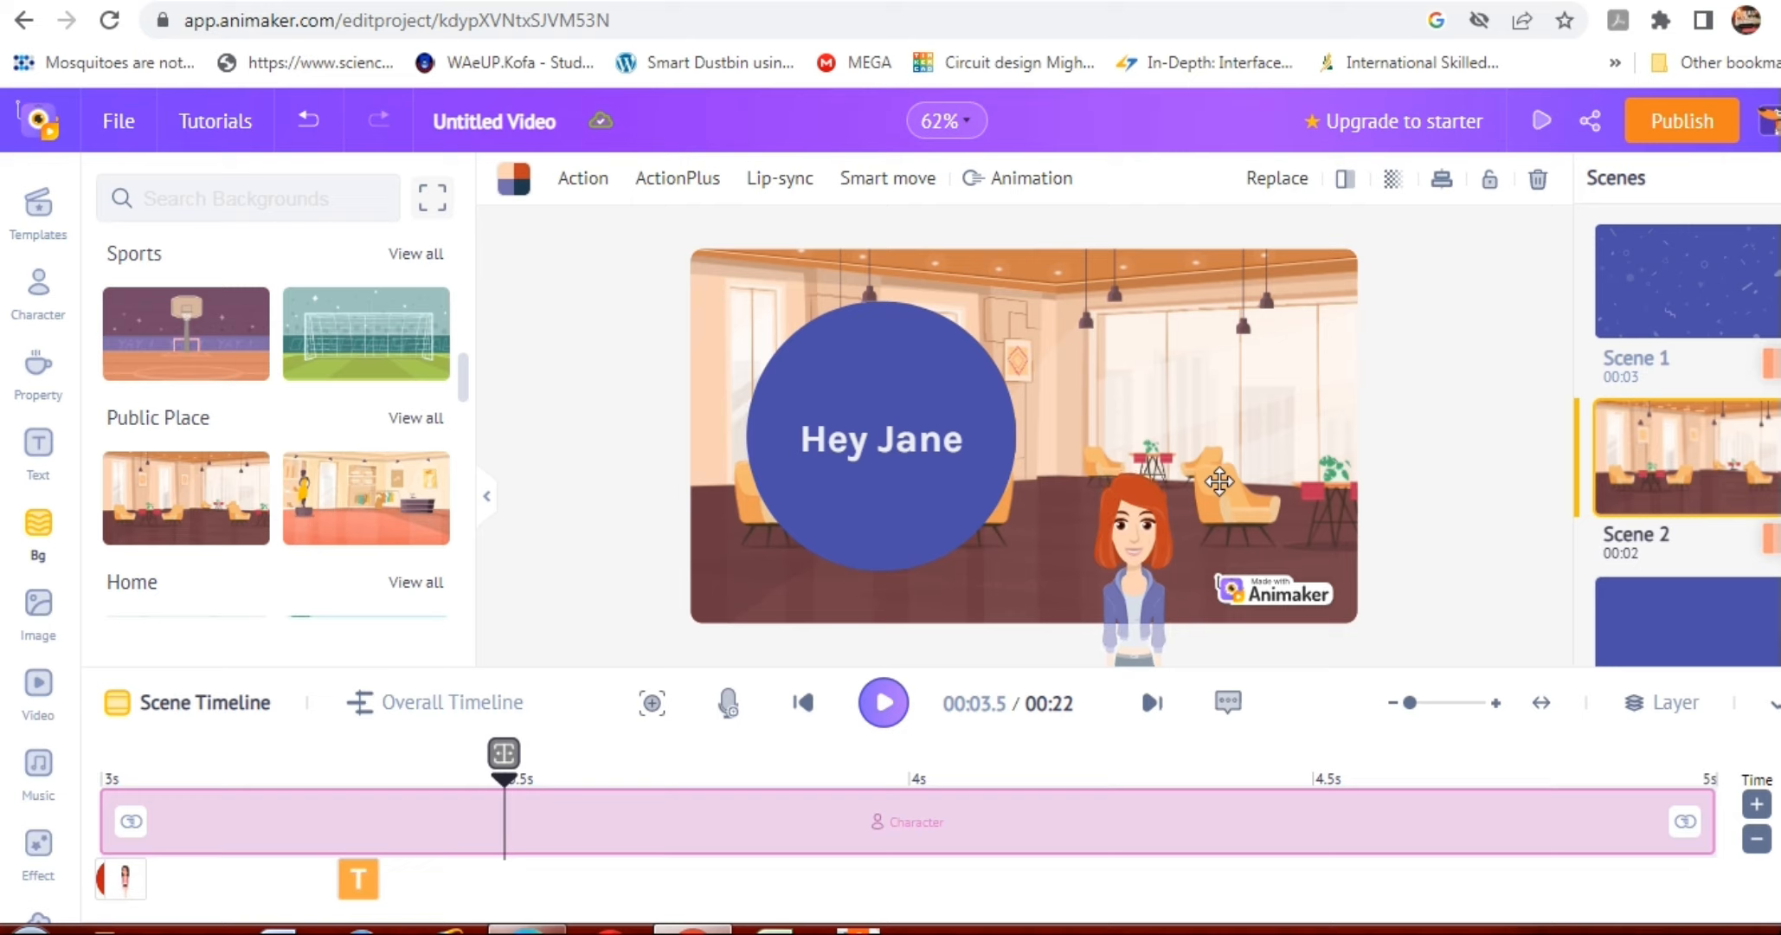
pyautogui.moveTo(1138, 550); pyautogui.dragTo(1142, 412)
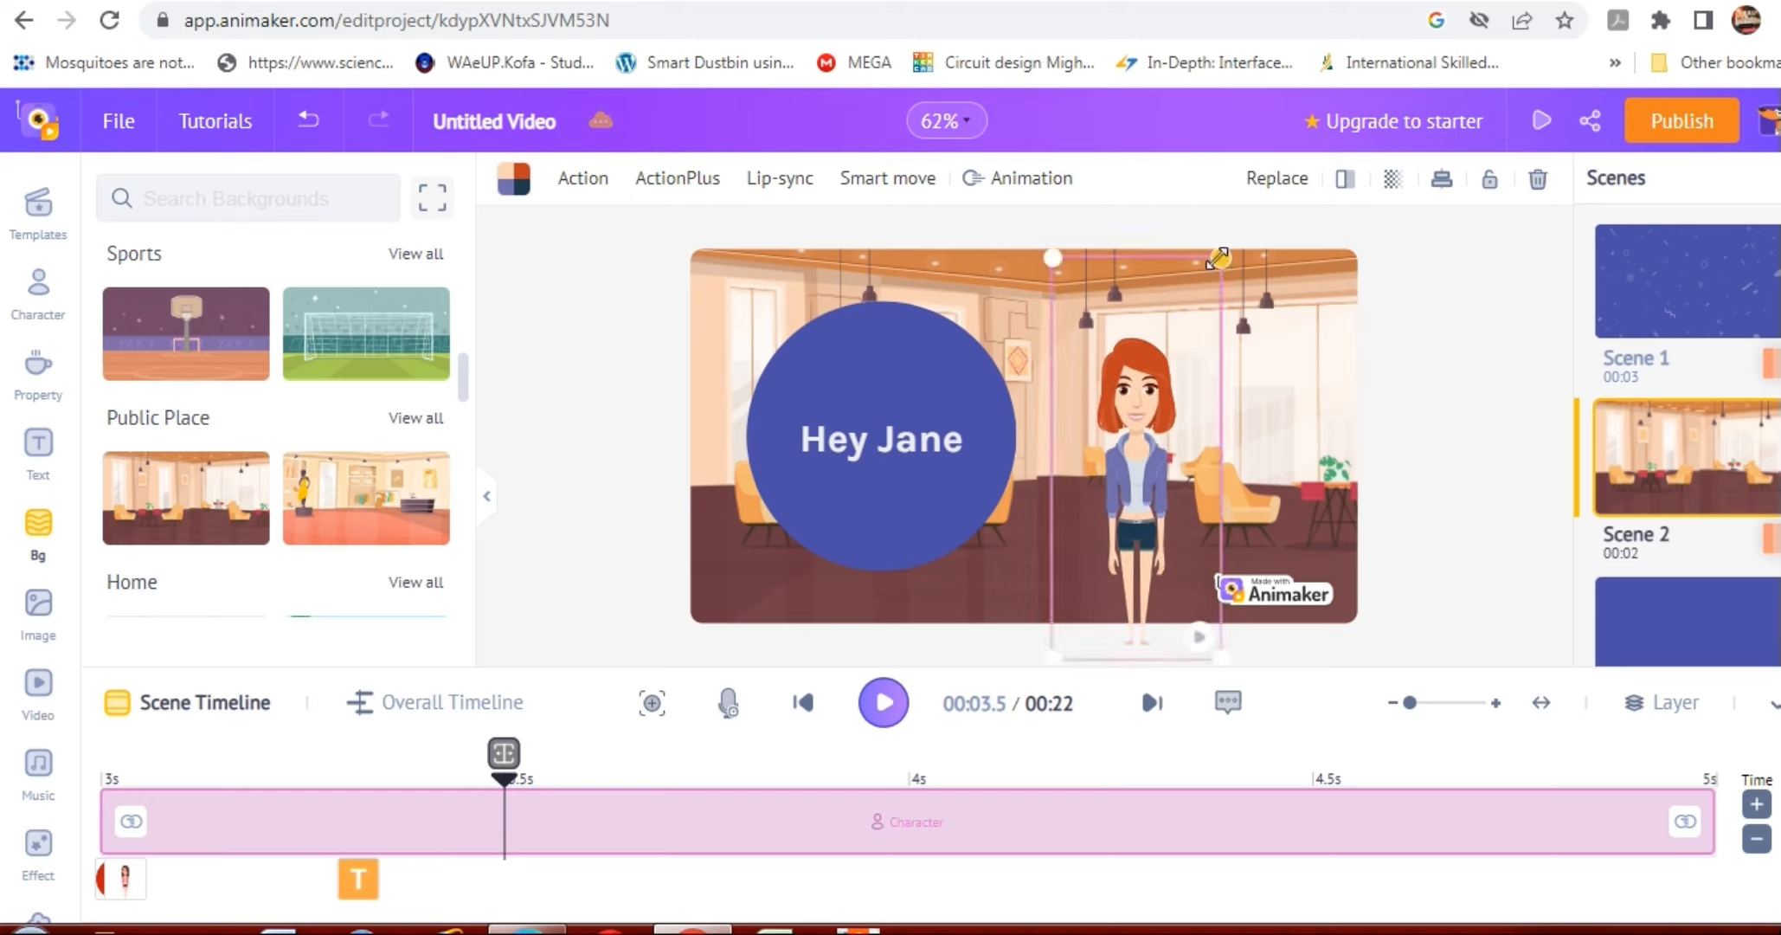
pyautogui.moveTo(1219, 258); pyautogui.dragTo(1182, 348)
pyautogui.moveTo(1127, 439); pyautogui.dragTo(1143, 428)
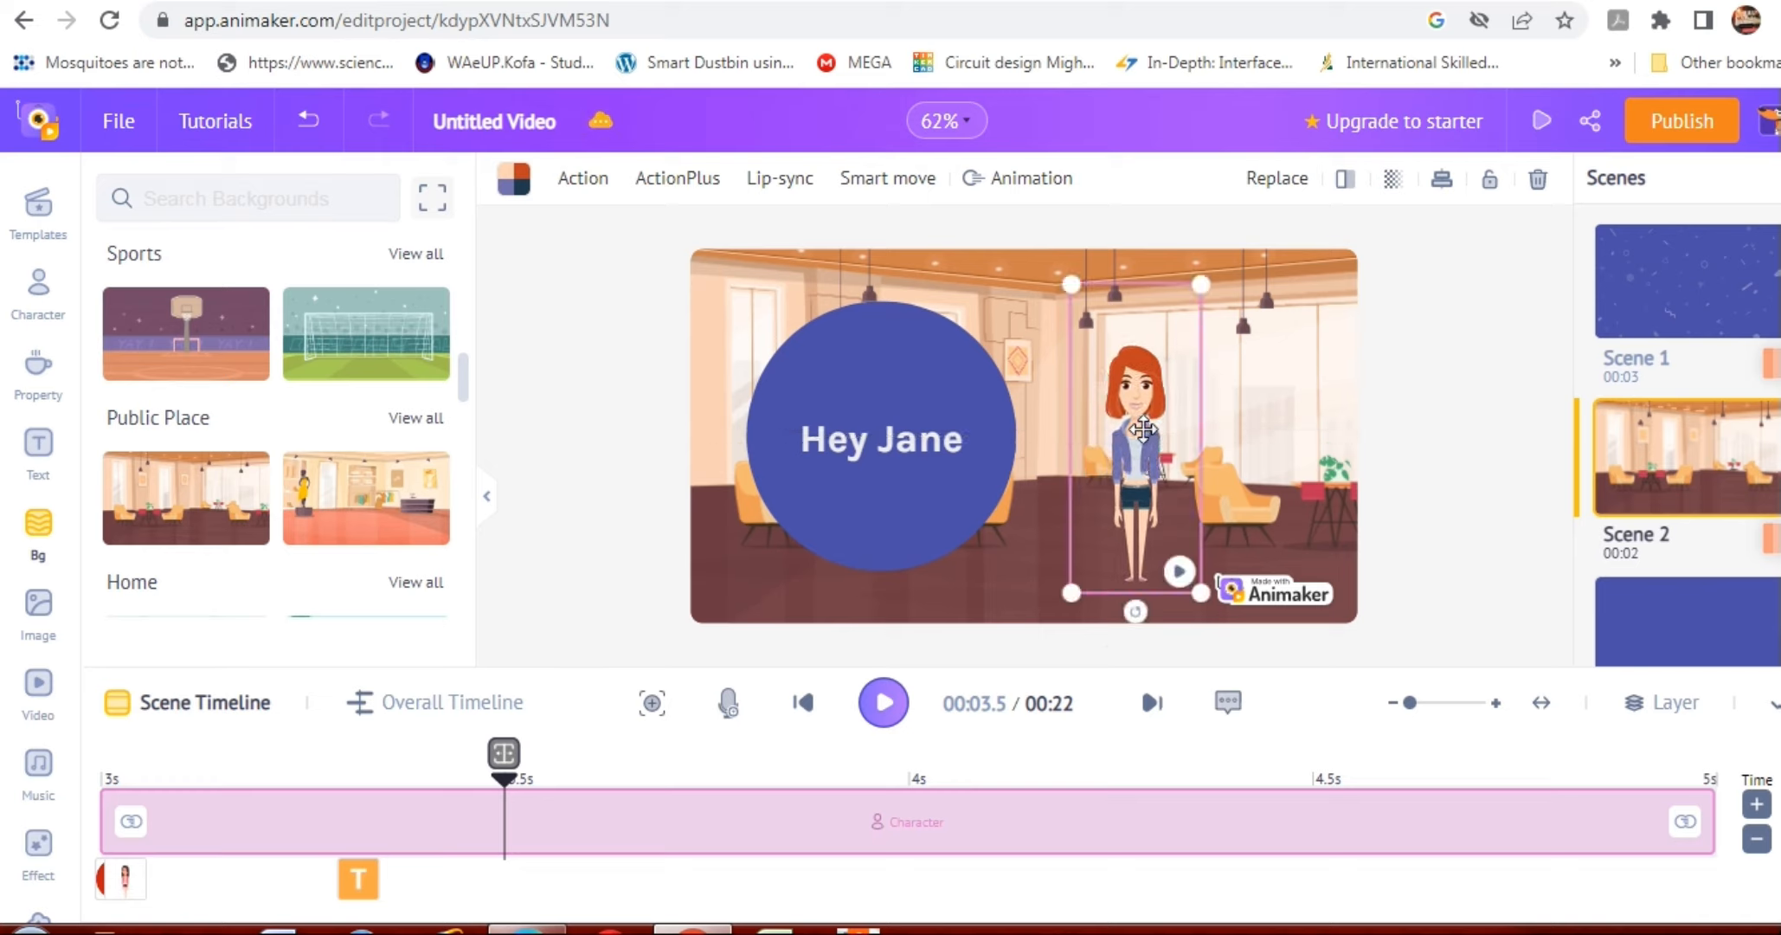
pyautogui.click(1232, 442)
pyautogui.click(1137, 430)
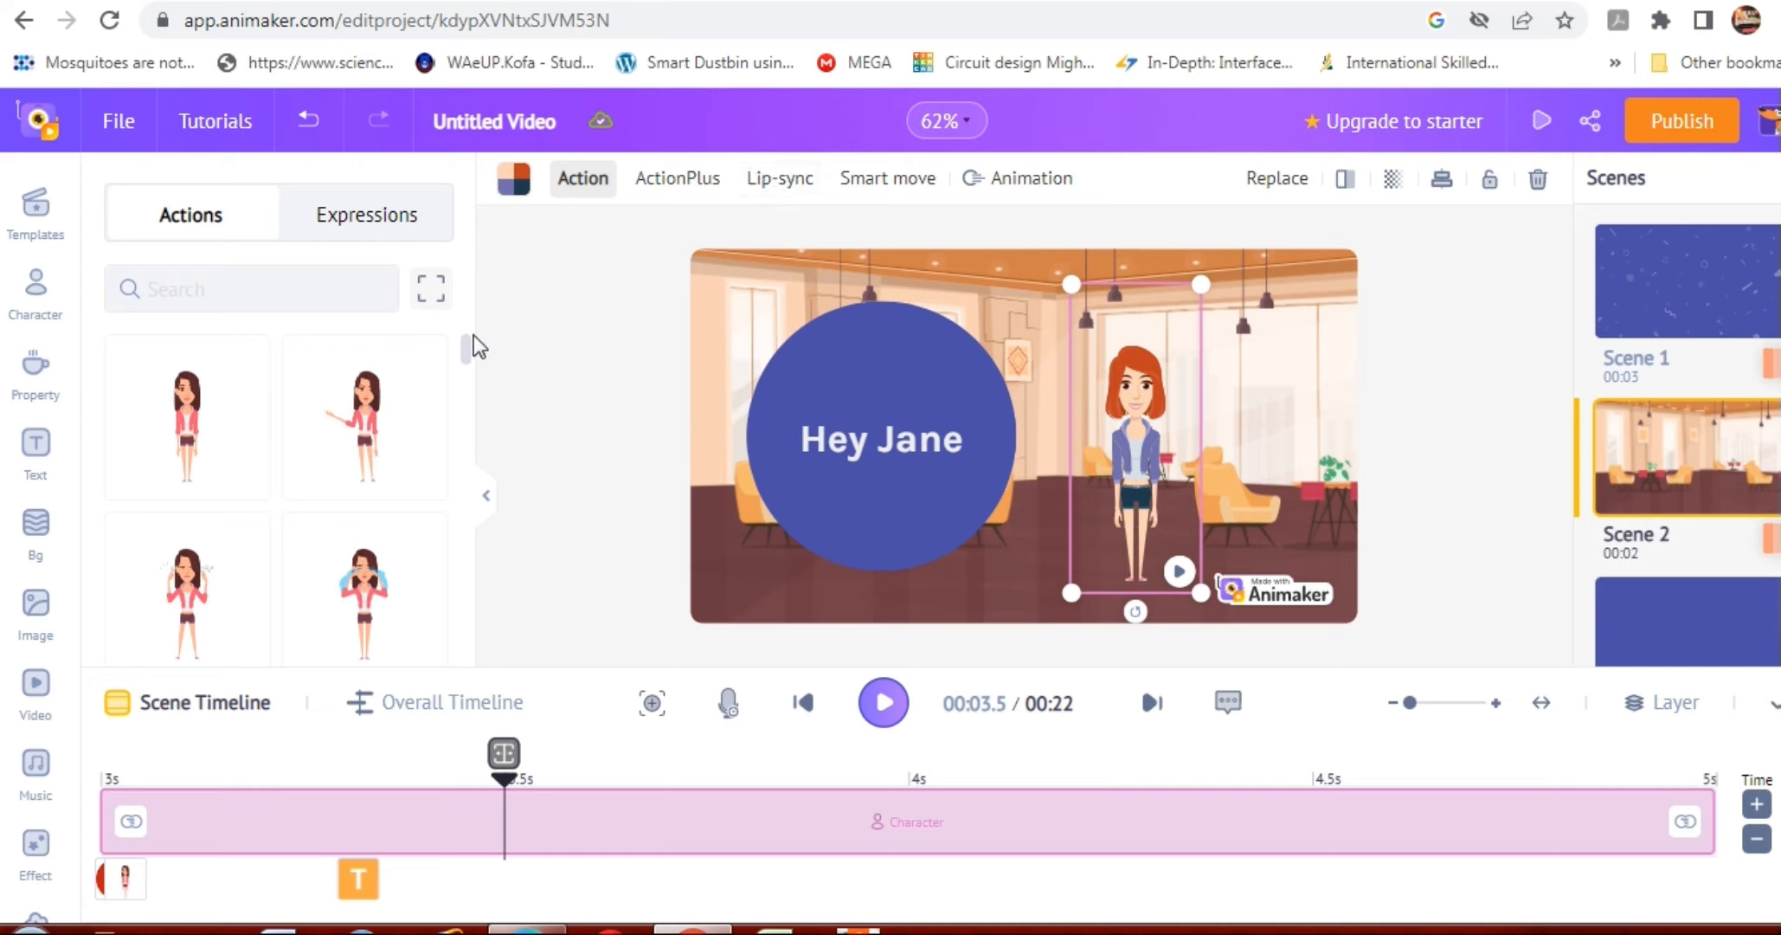
pyautogui.moveTo(466, 345); pyautogui.dragTo(463, 367)
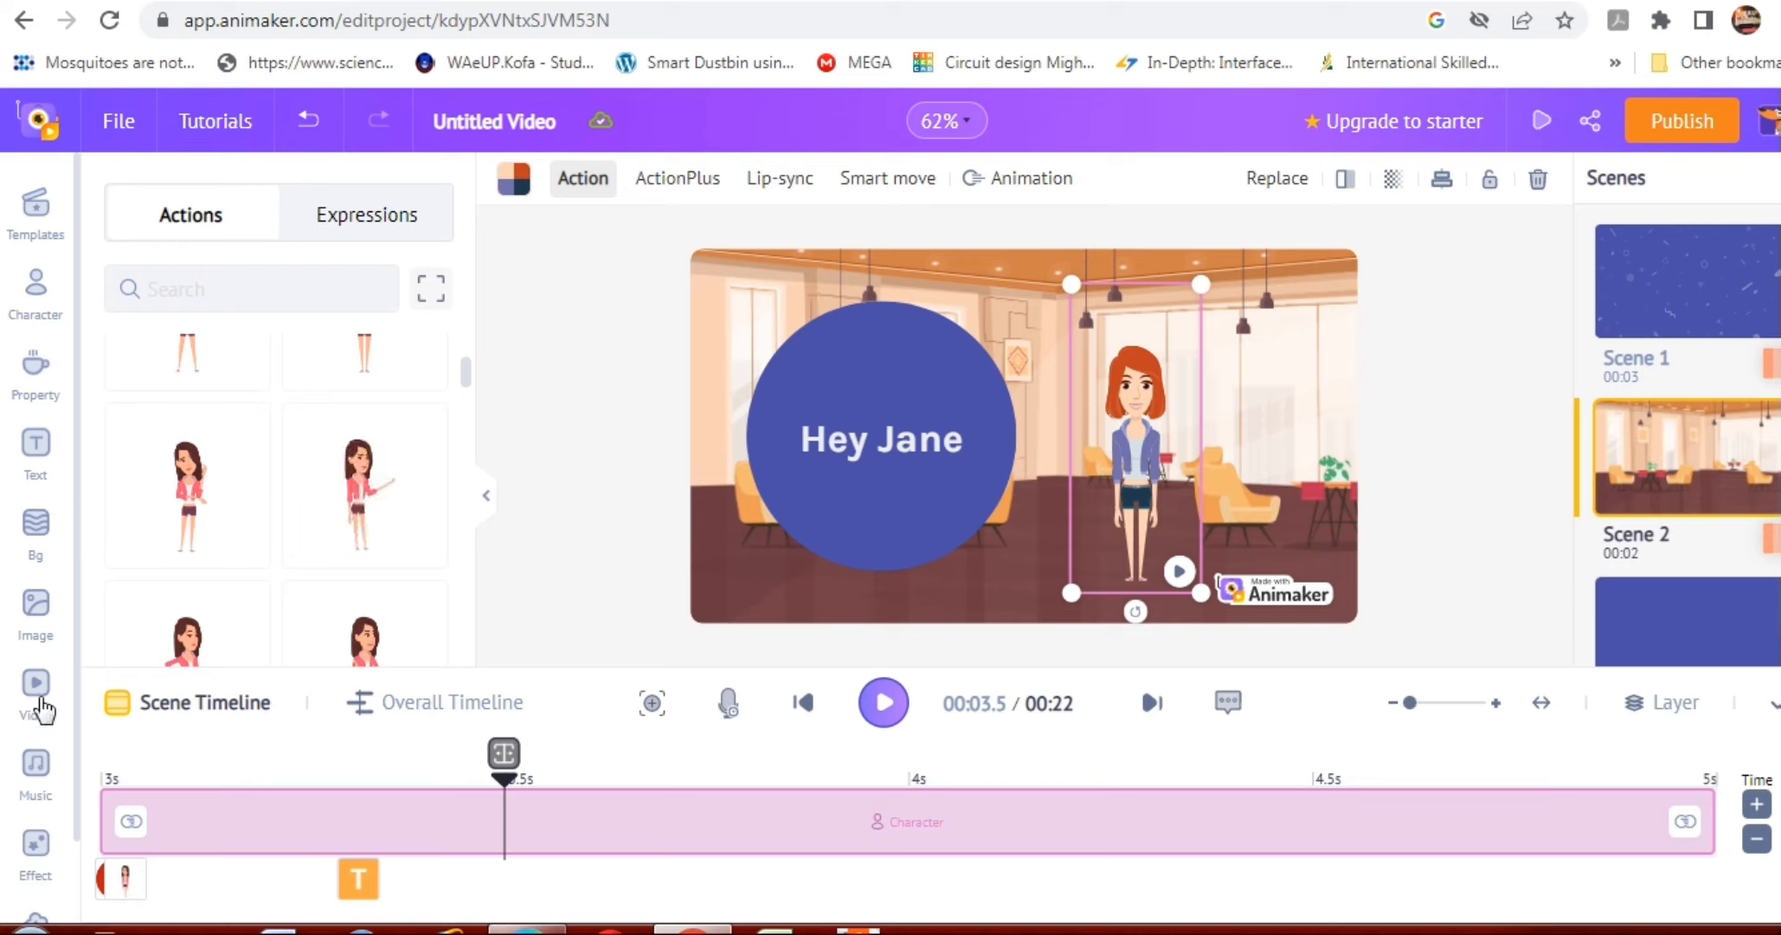
# Preview the Pop music tracks Never Stop Believing in You, Holdin' On and Below My Feet, and stop playback.
pyautogui.click(36, 764)
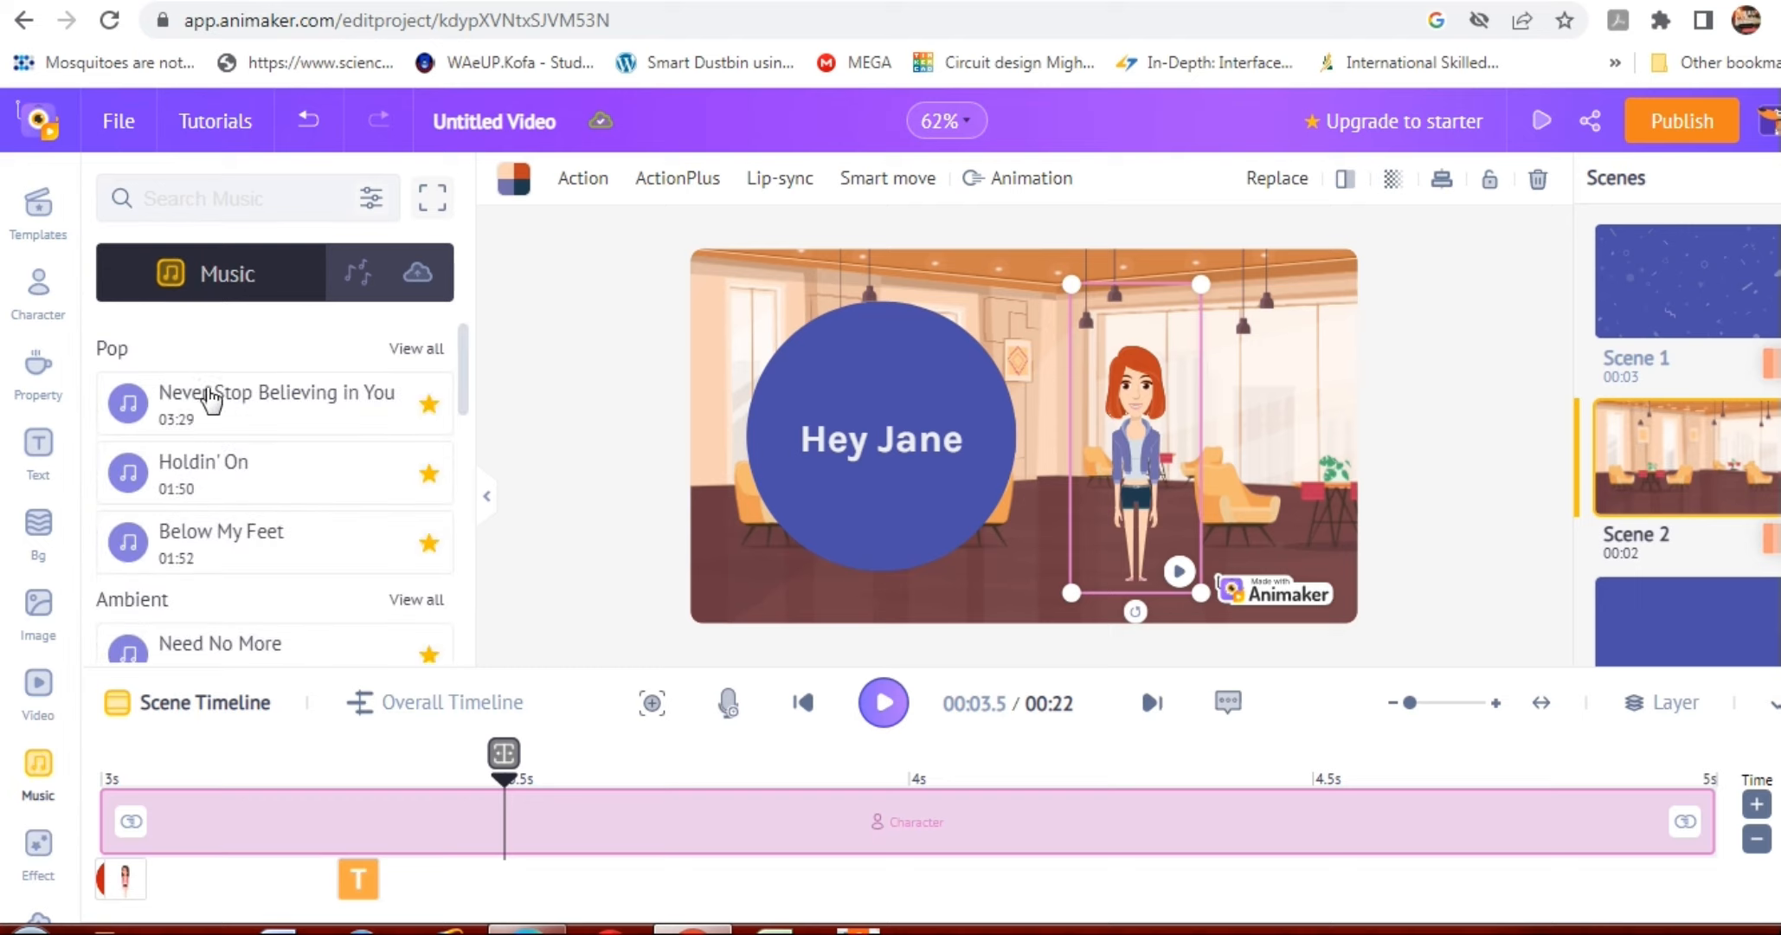
pyautogui.click(211, 404)
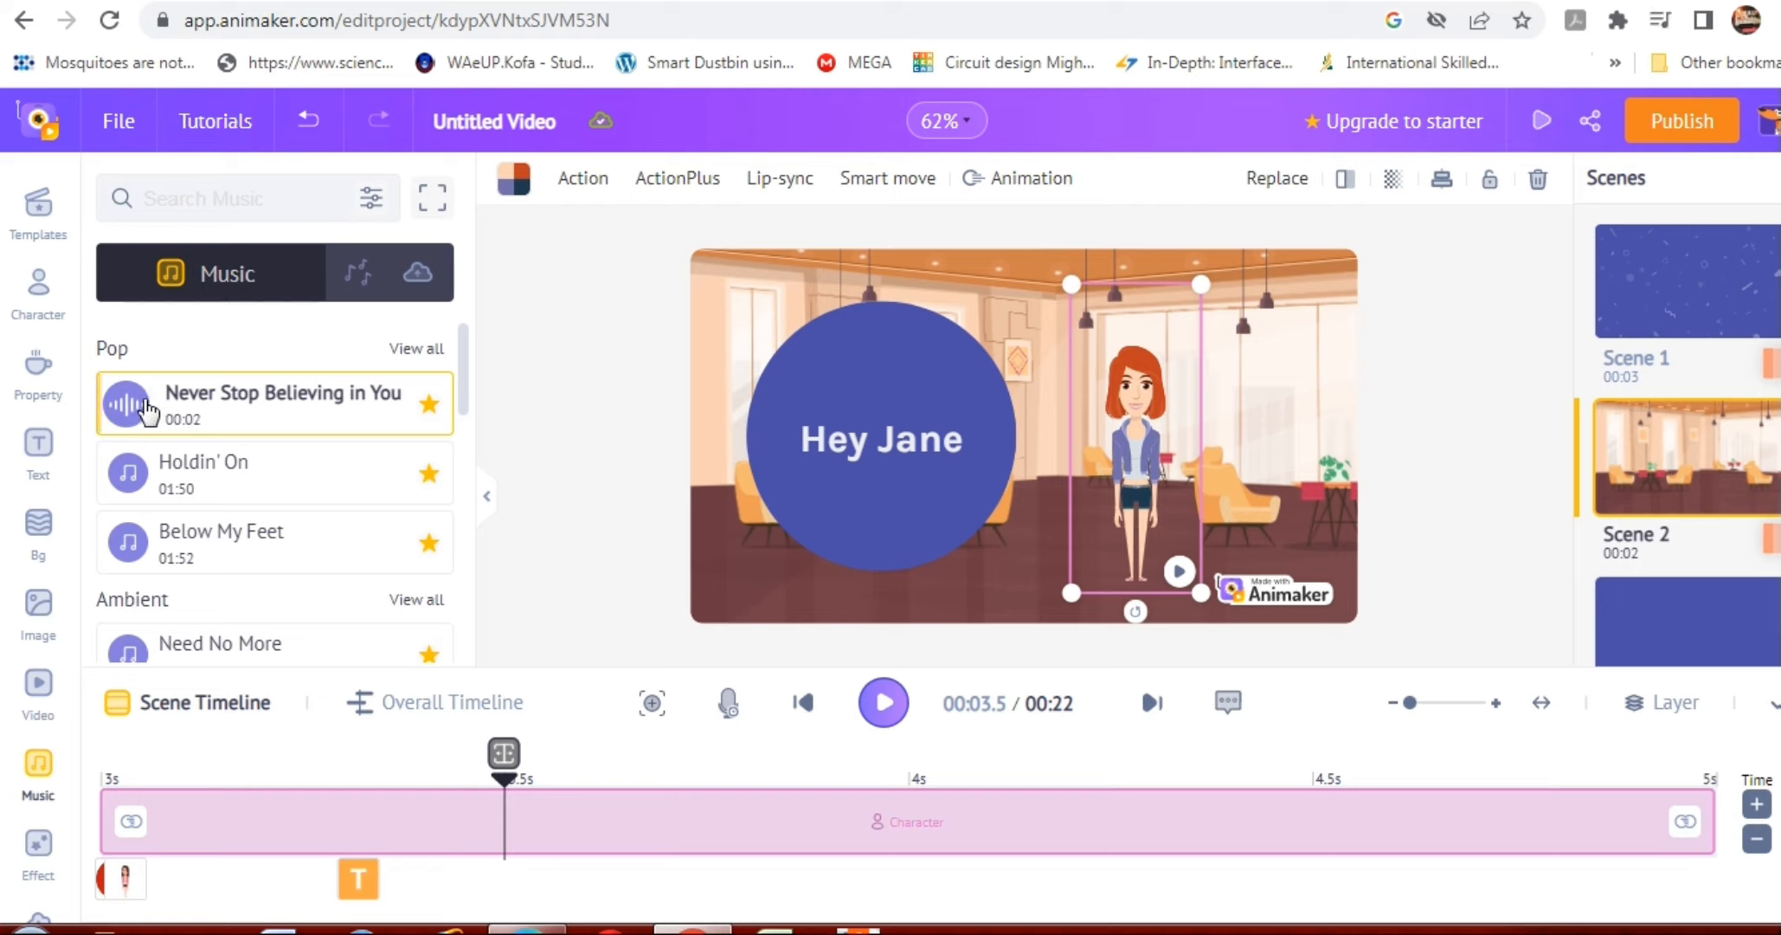
pyautogui.click(157, 477)
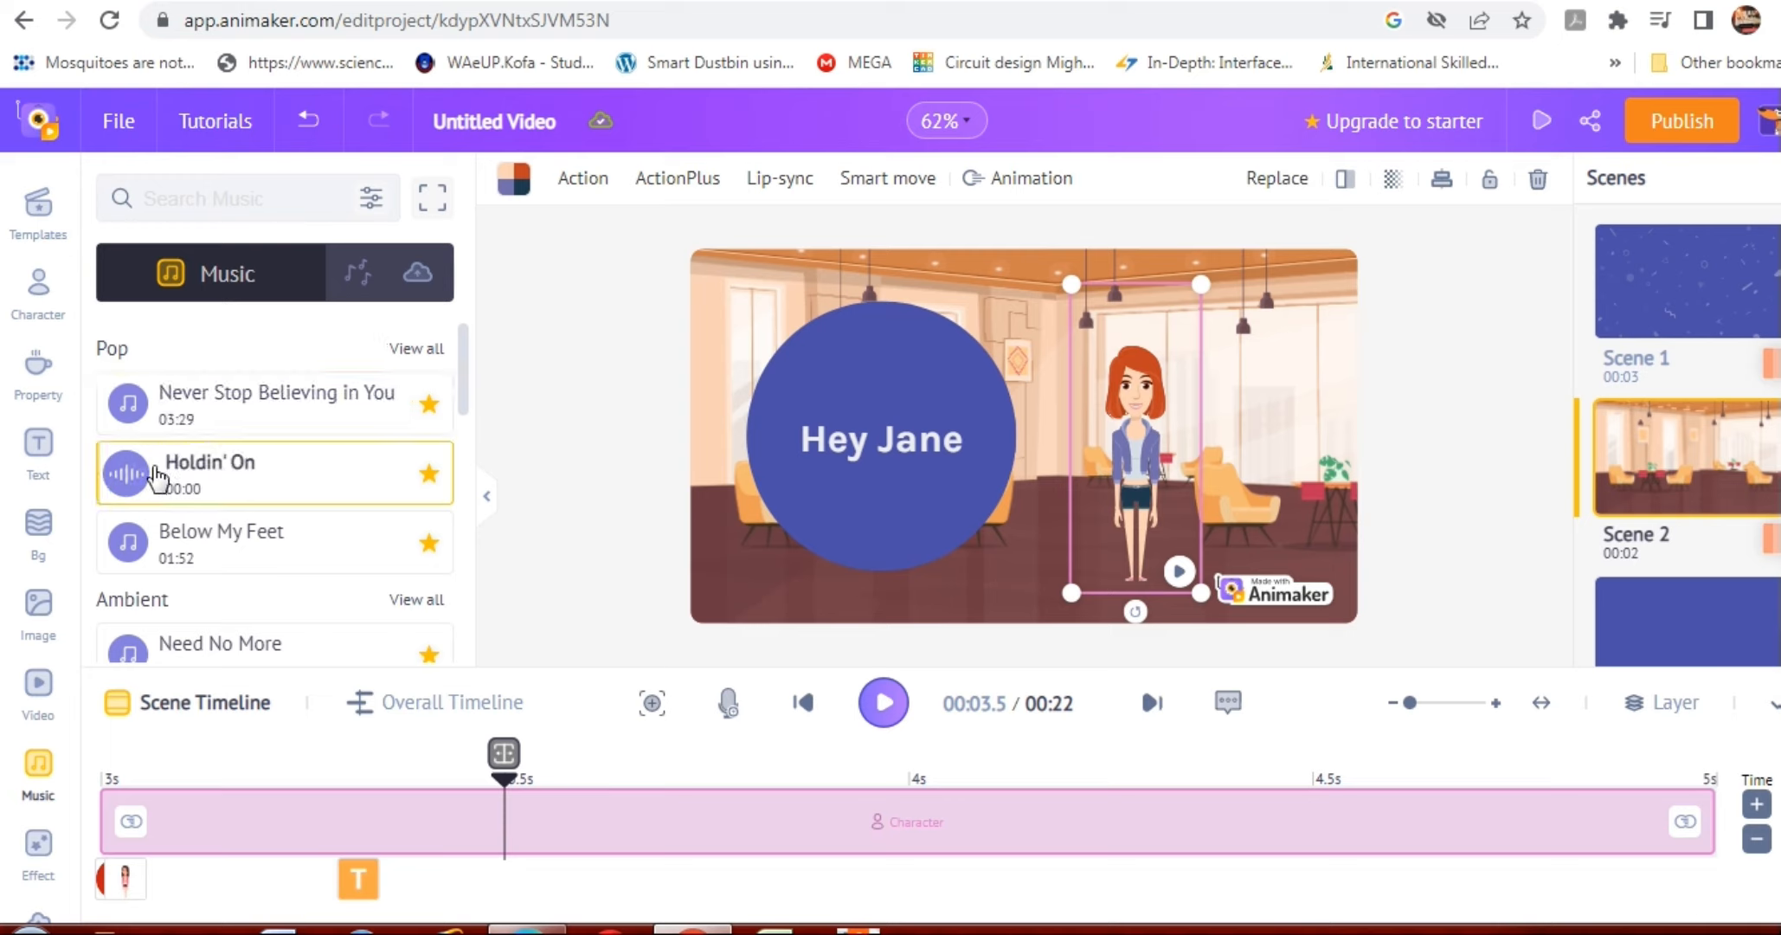
pyautogui.click(153, 547)
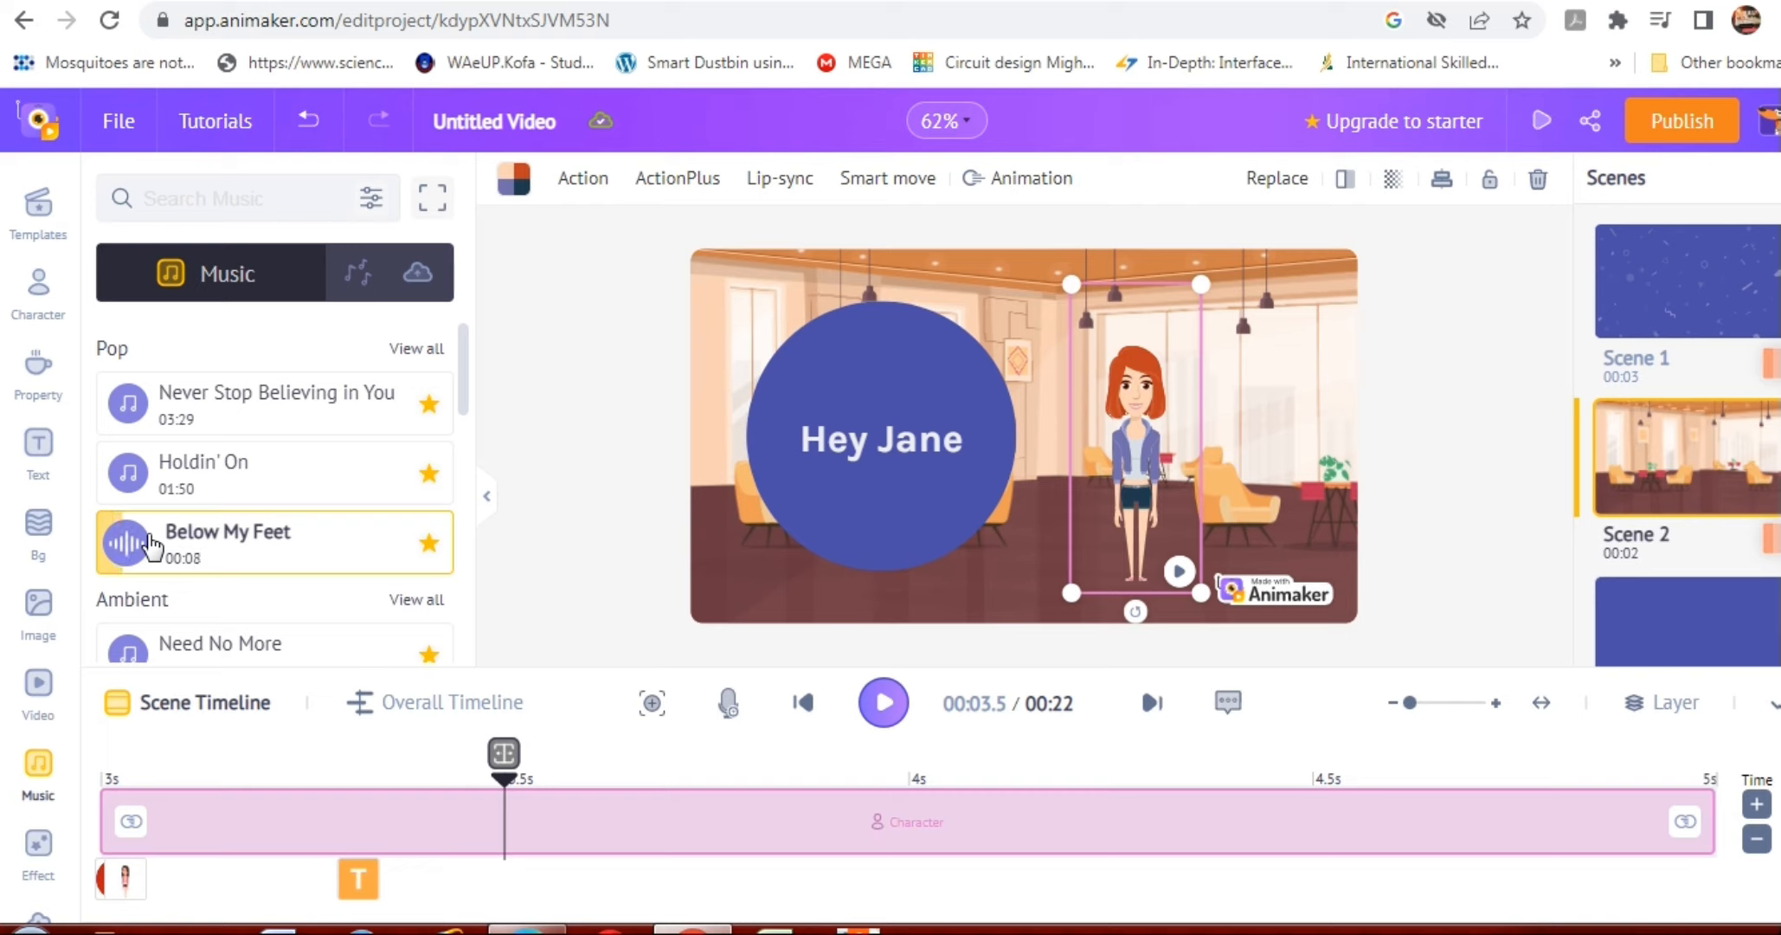
pyautogui.click(130, 542)
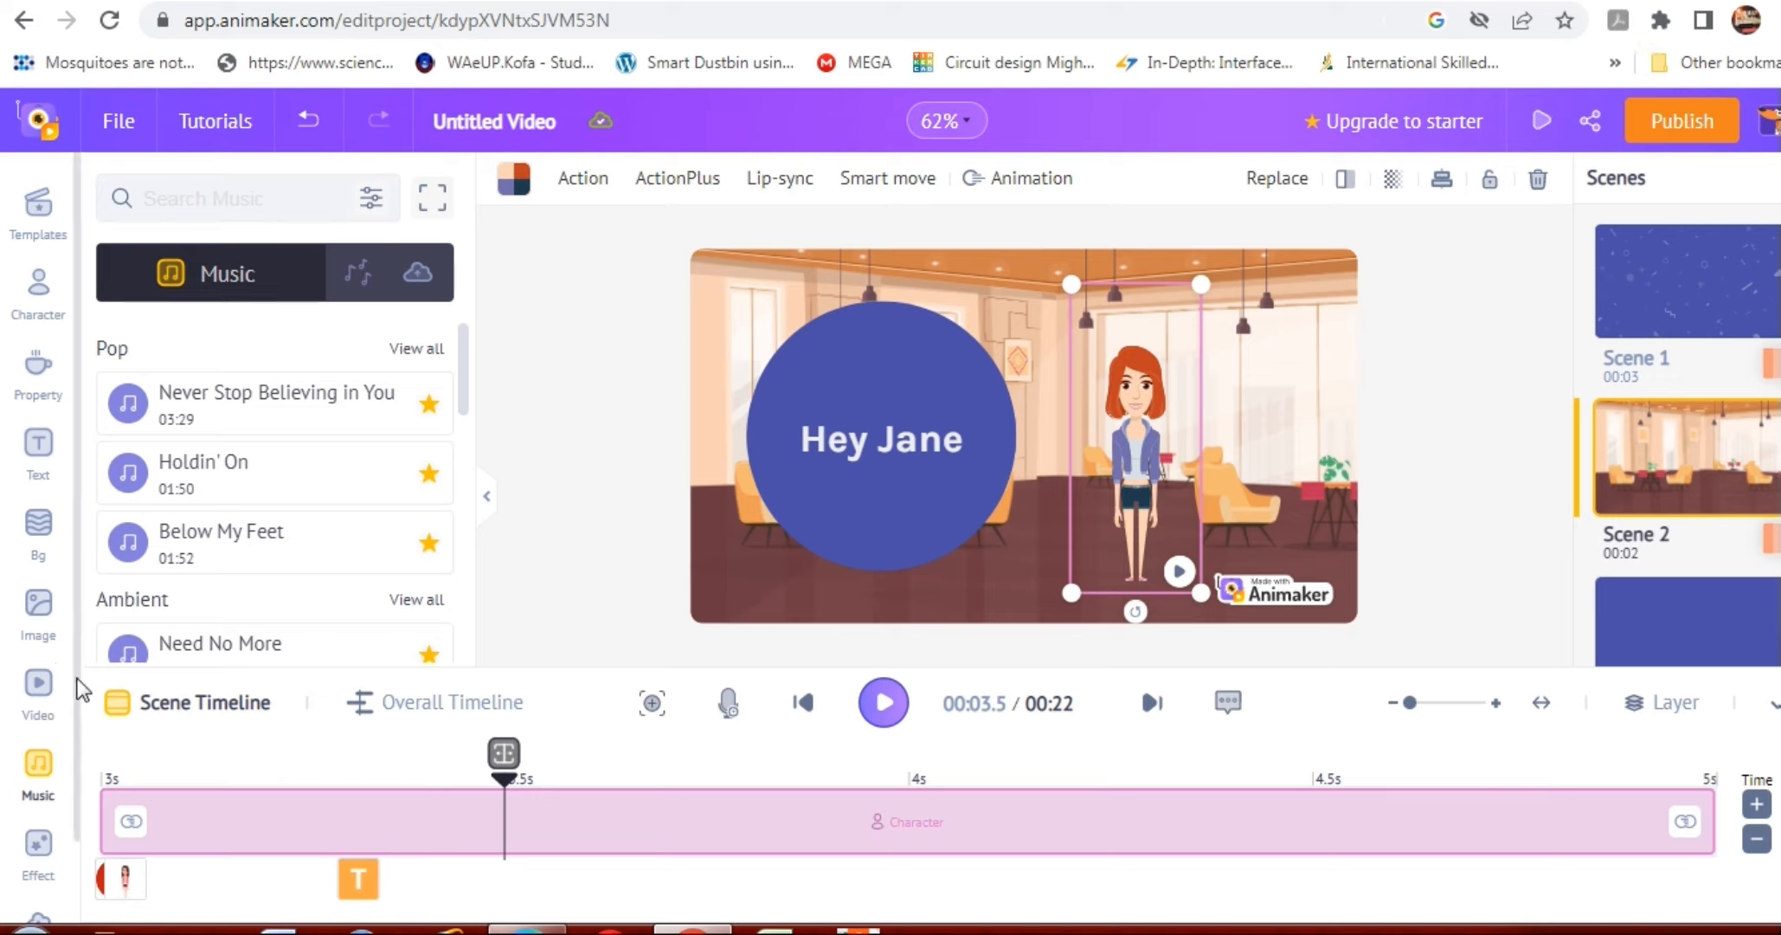
# Add the hanging party-flag bunting screen effect to Scene 2.
pyautogui.moveTo(82, 689); pyautogui.dragTo(87, 792)
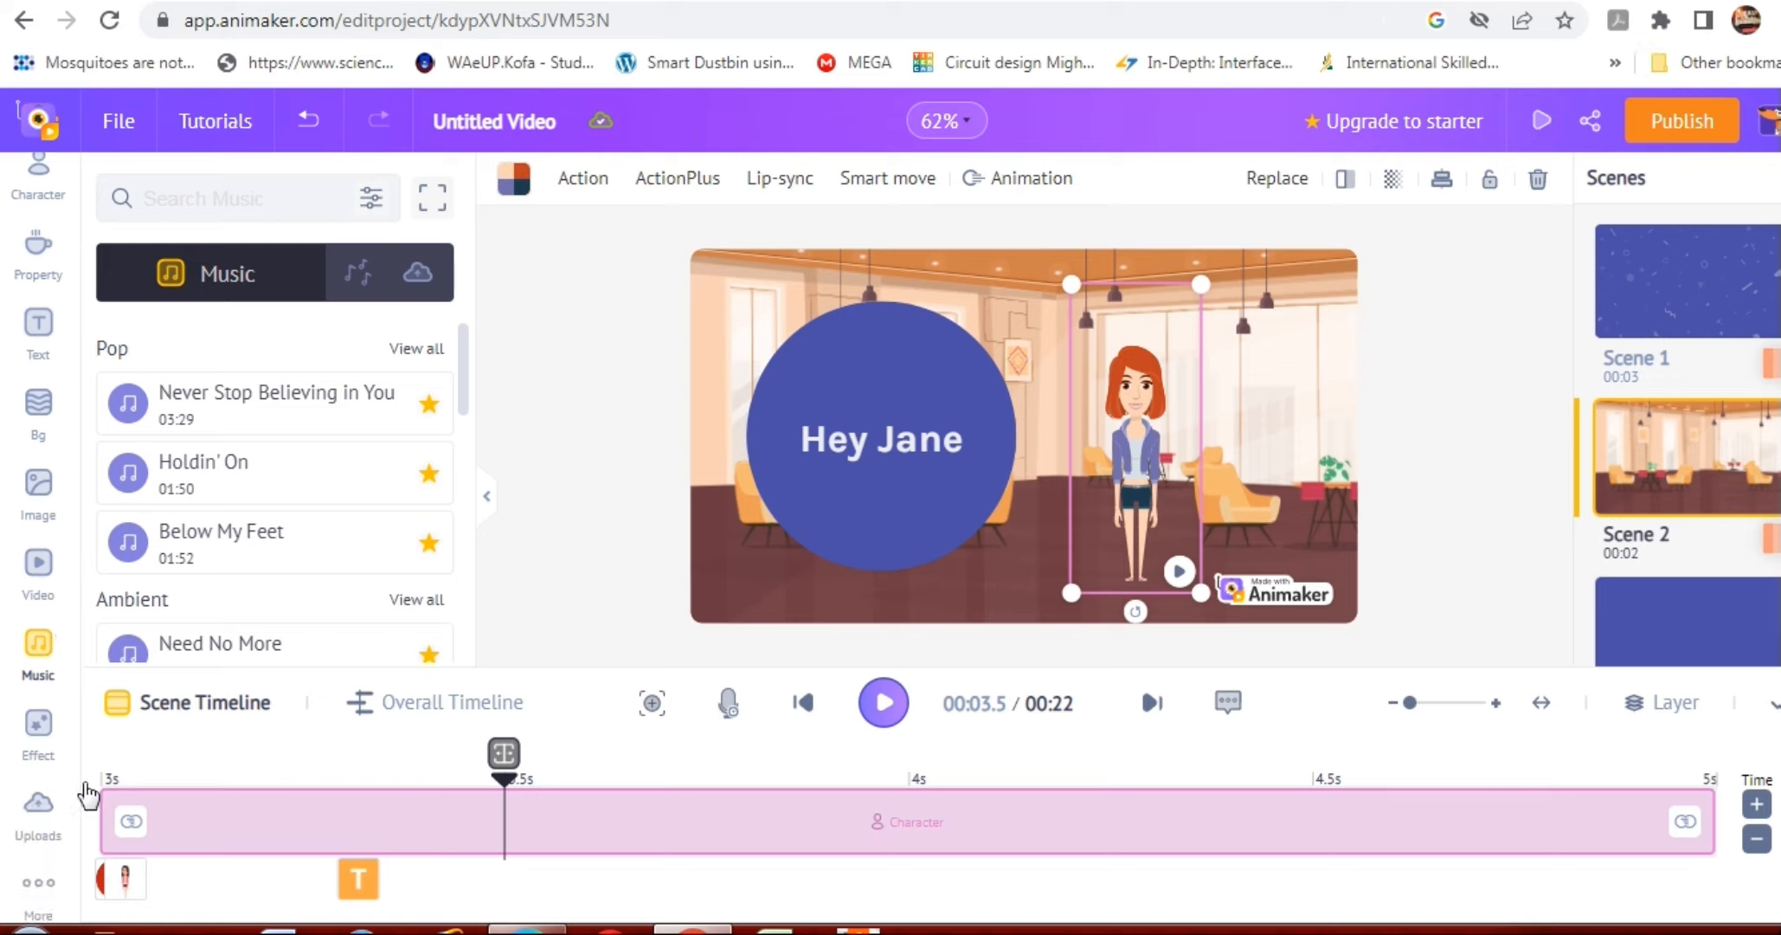
pyautogui.click(37, 727)
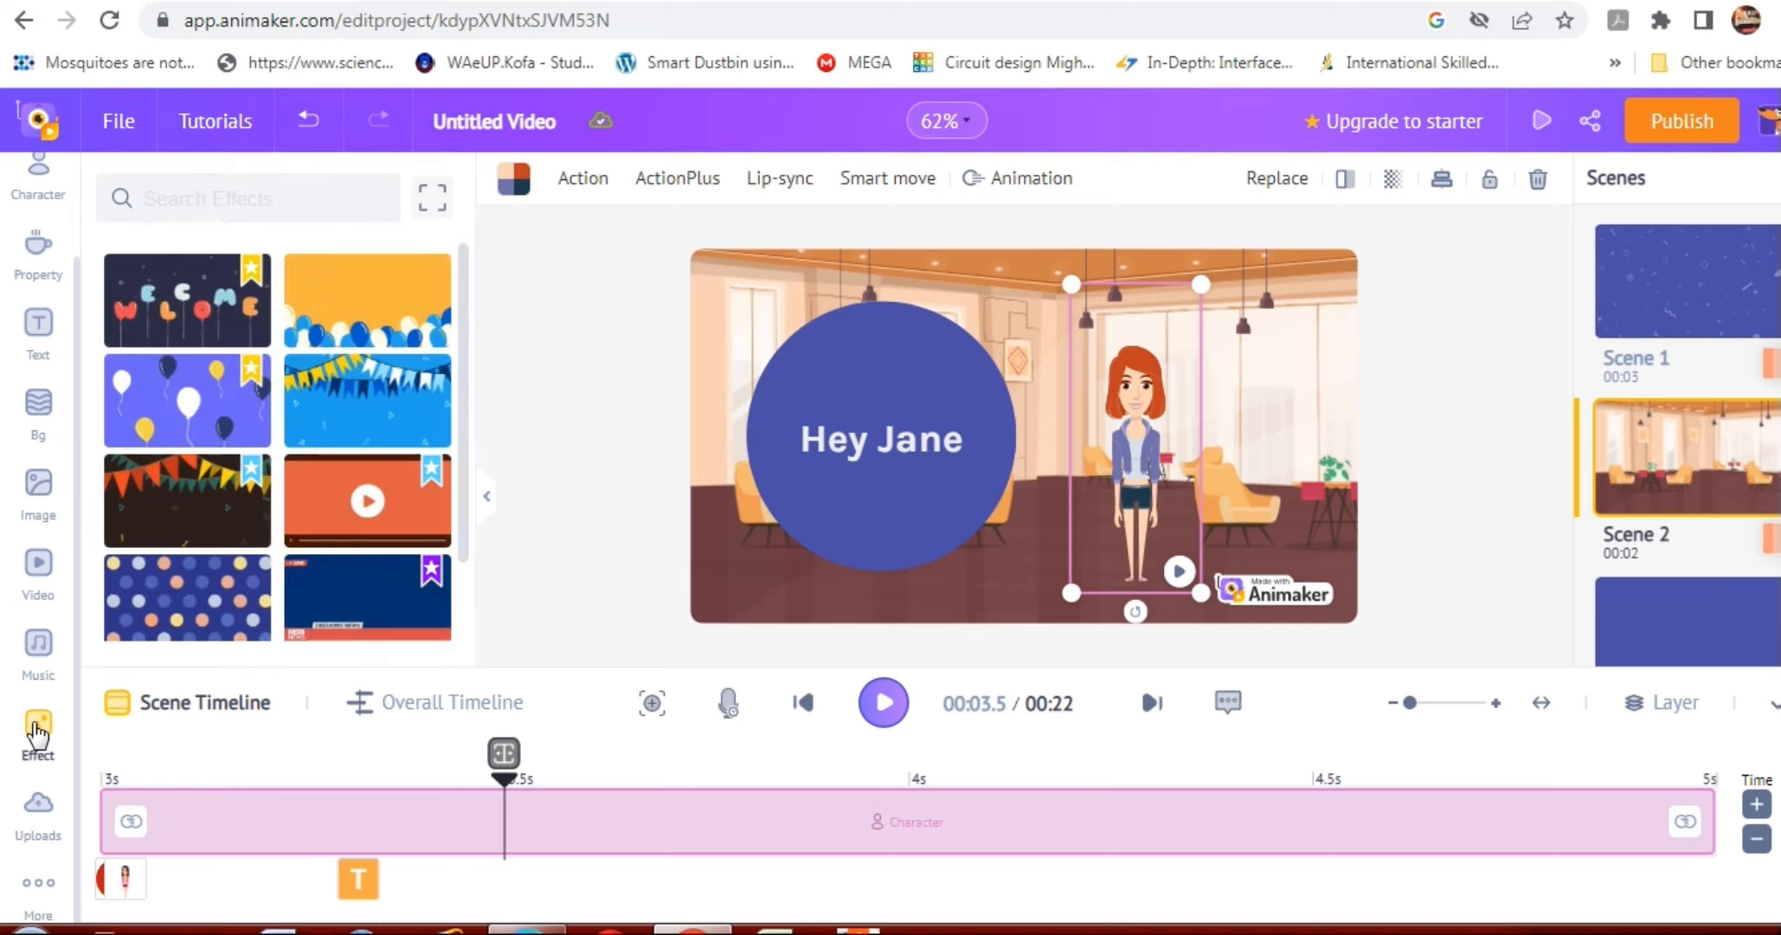
pyautogui.moveTo(164, 423)
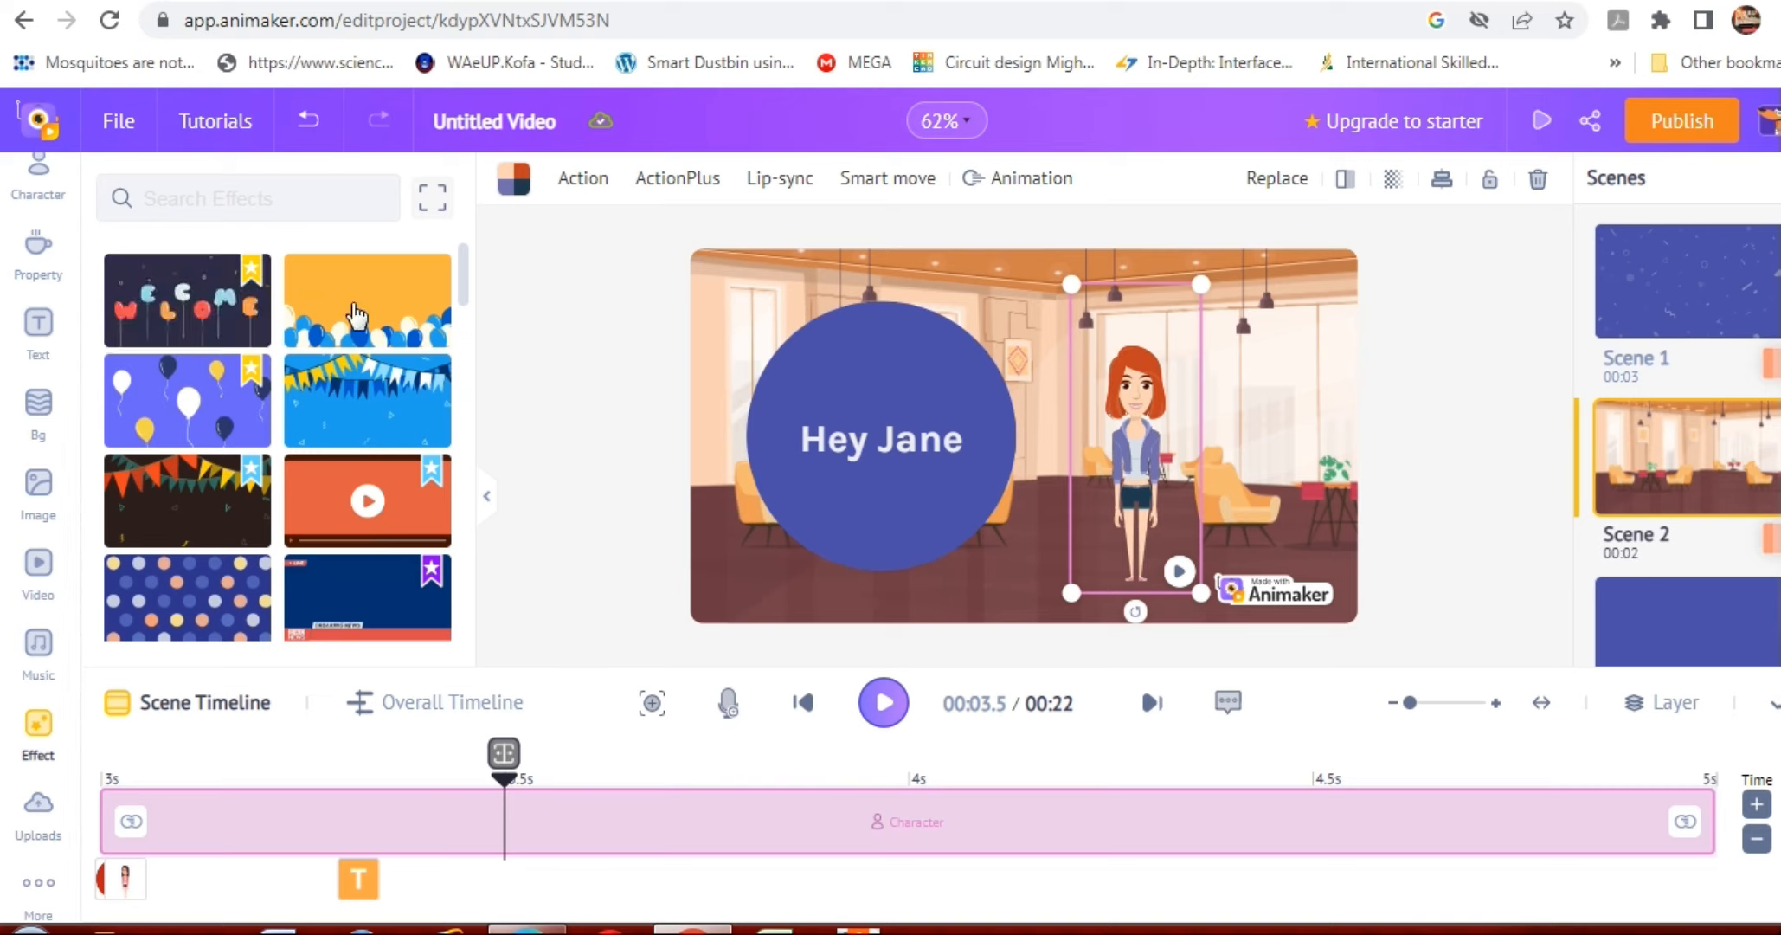
pyautogui.click(348, 386)
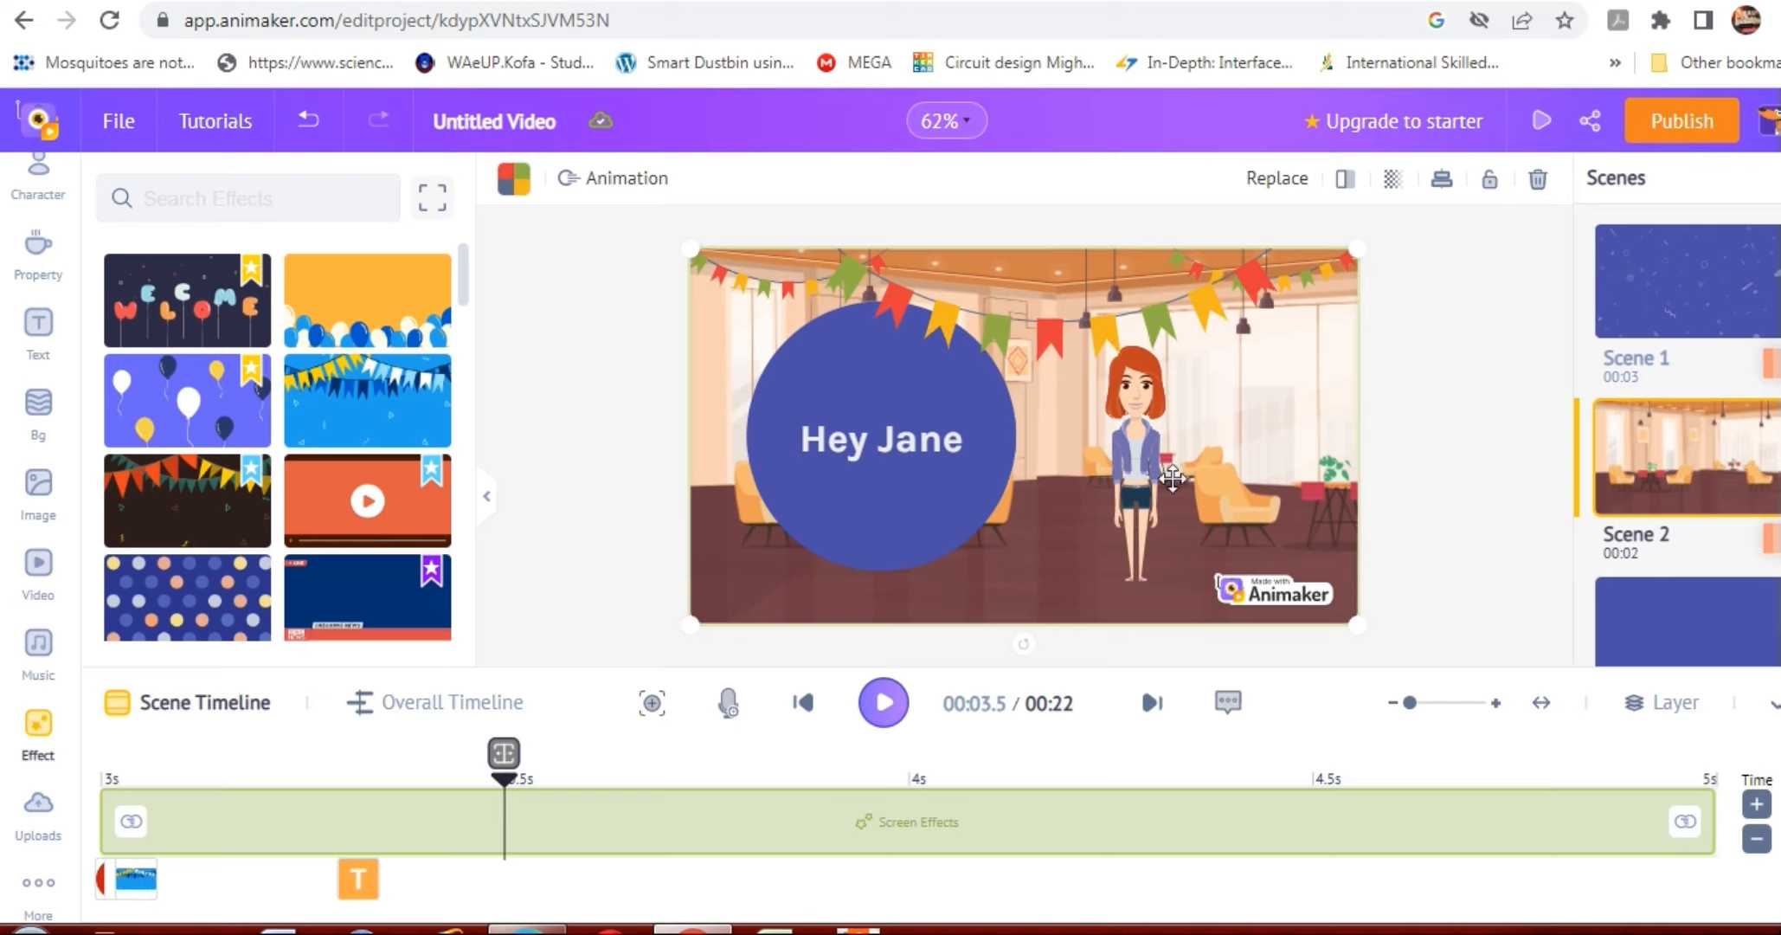
# Start a text-to-speech voiceover and set its gender to Female.
pyautogui.click(729, 703)
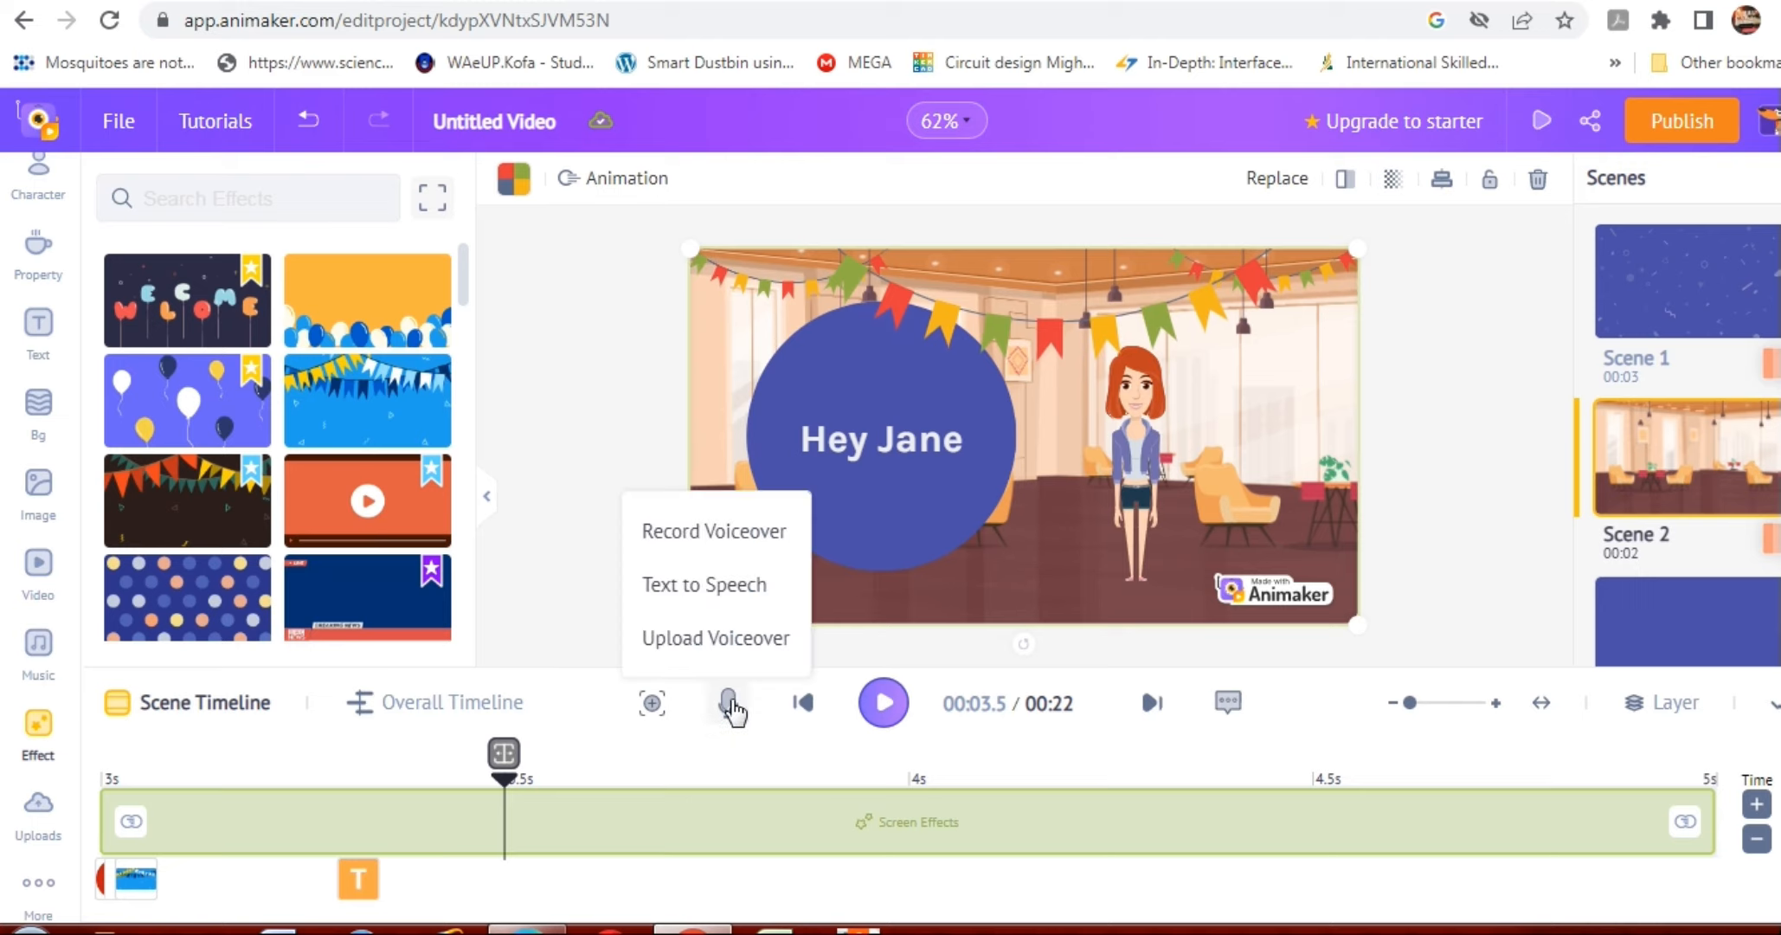
pyautogui.click(743, 593)
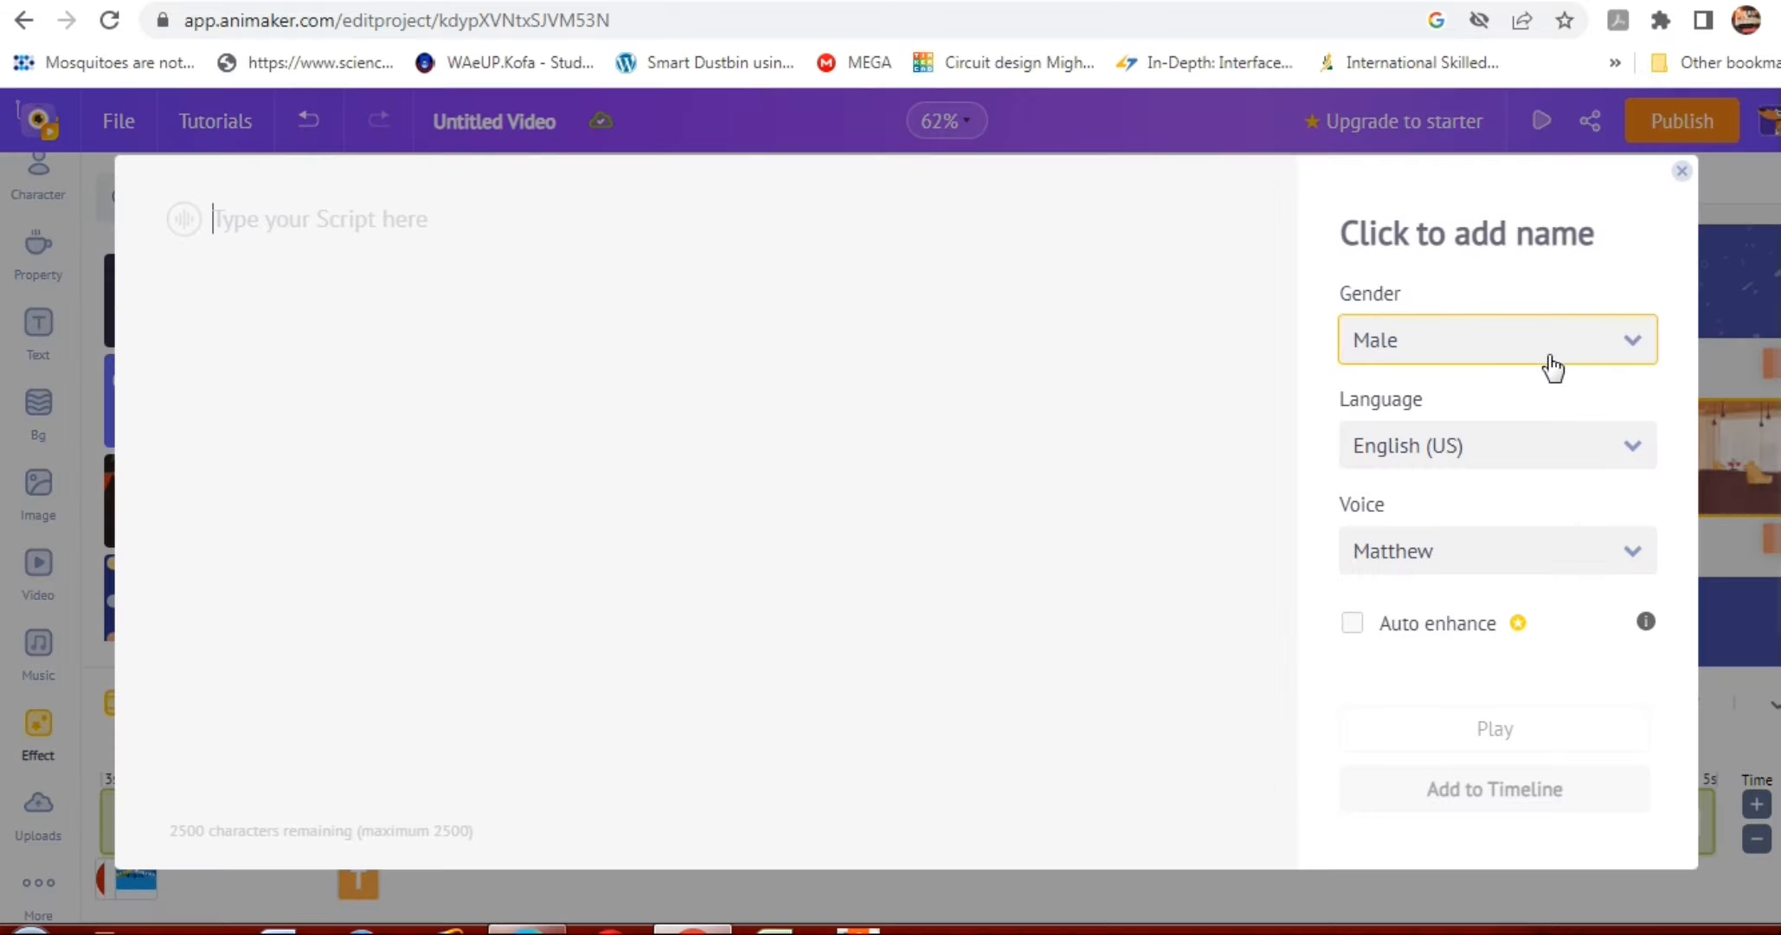
pyautogui.click(1638, 345)
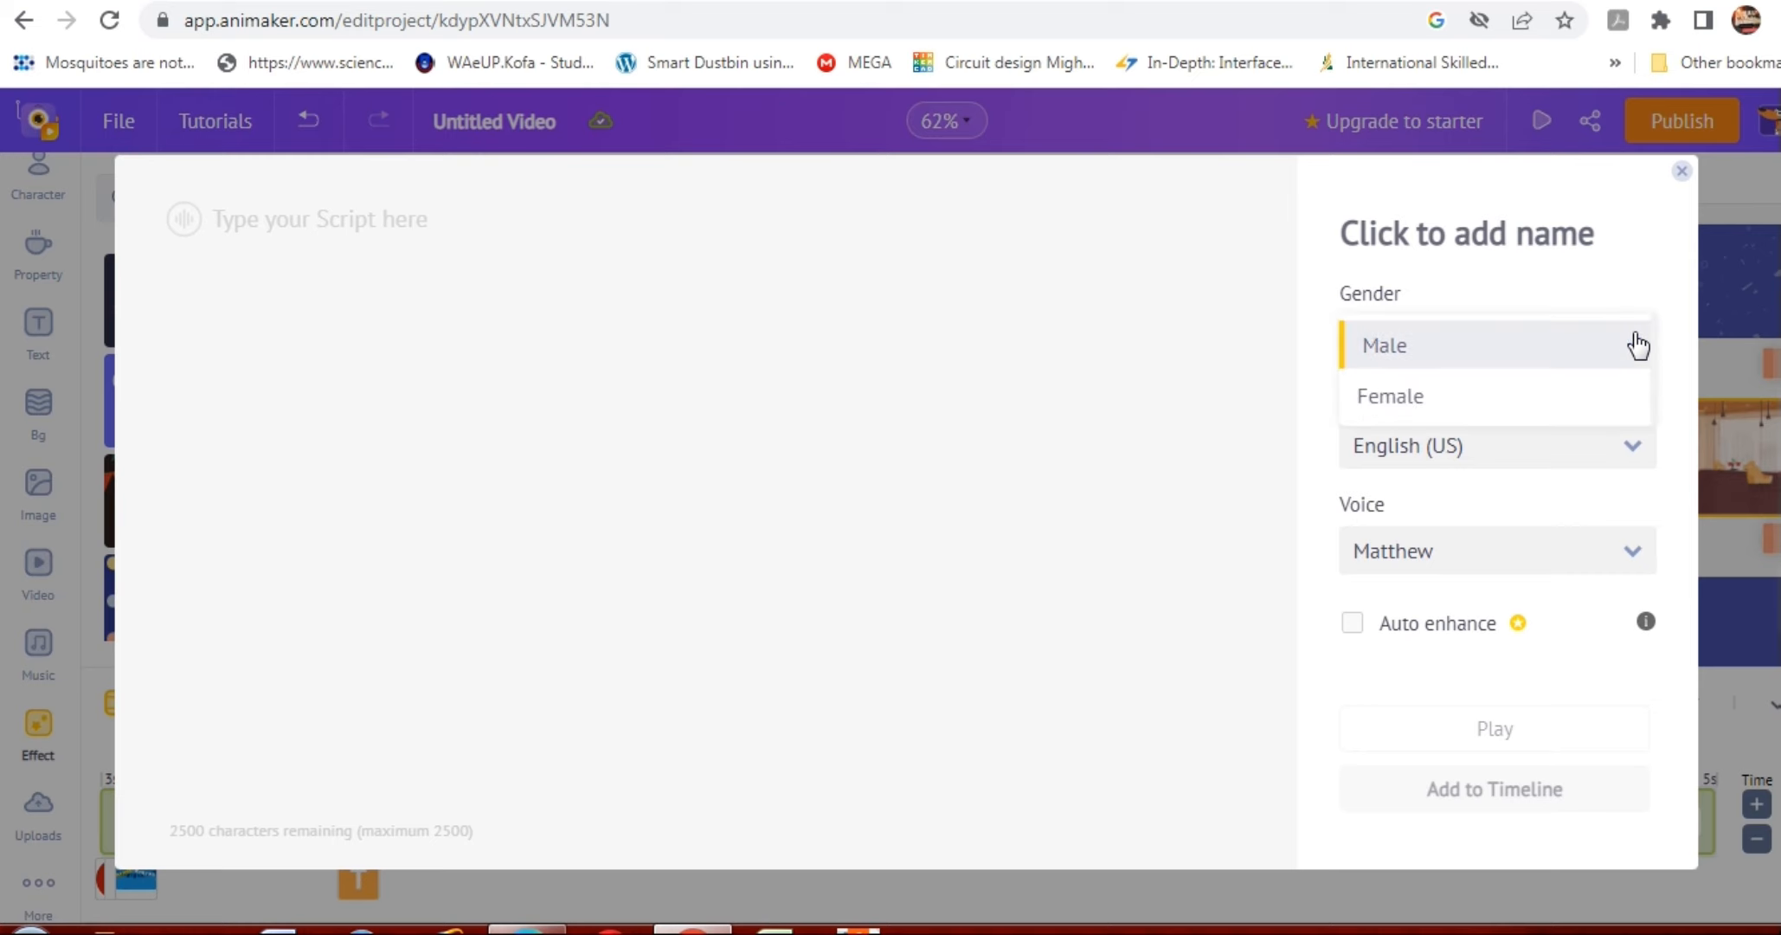
pyautogui.click(1536, 396)
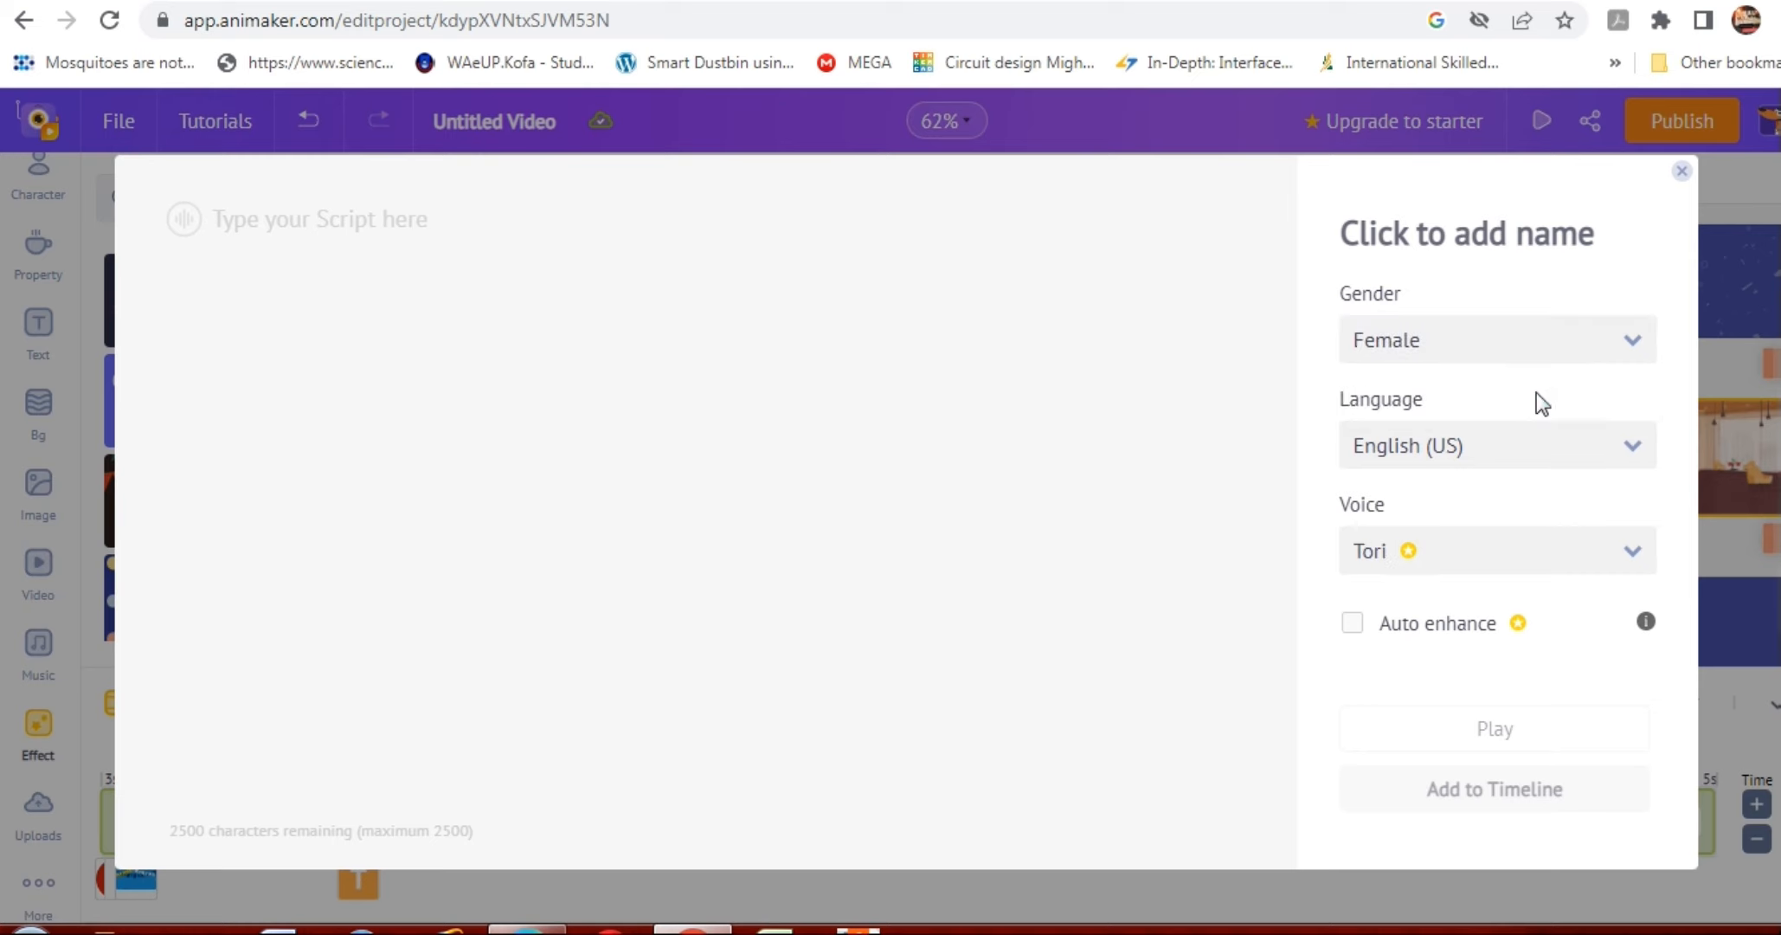
# Look through the voiceover languages, choose English (US) and set the voice to Kimberly.
pyautogui.click(1634, 457)
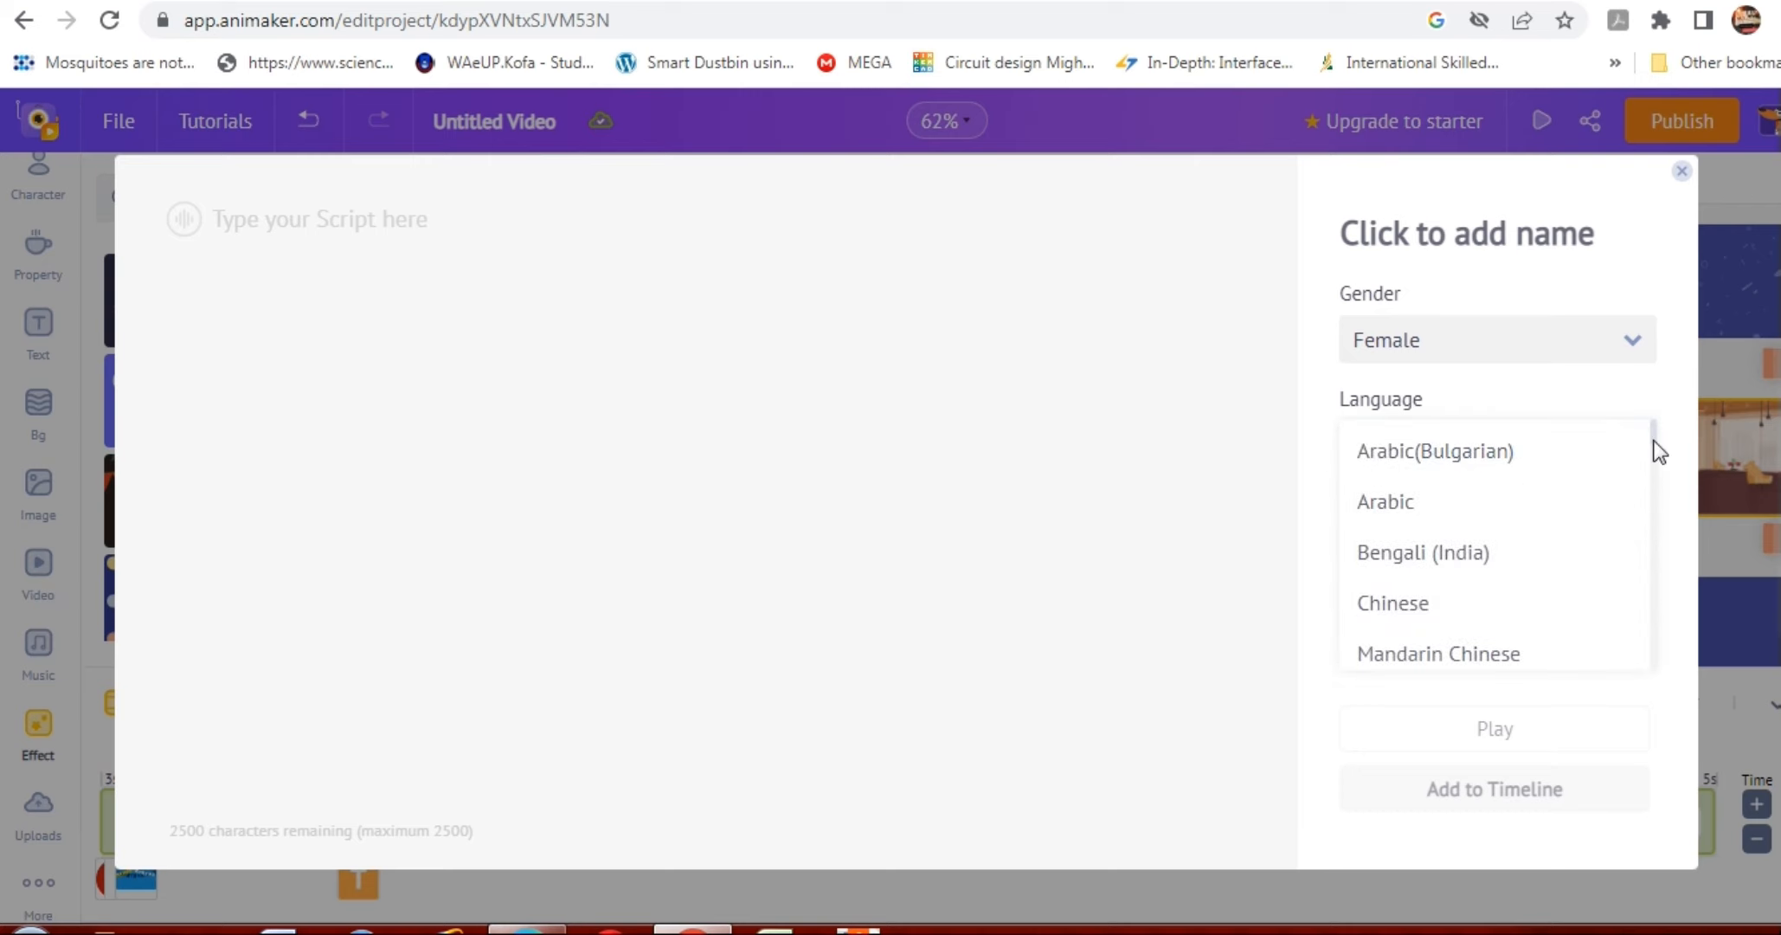
pyautogui.moveTo(1657, 450); pyautogui.dragTo(1658, 512)
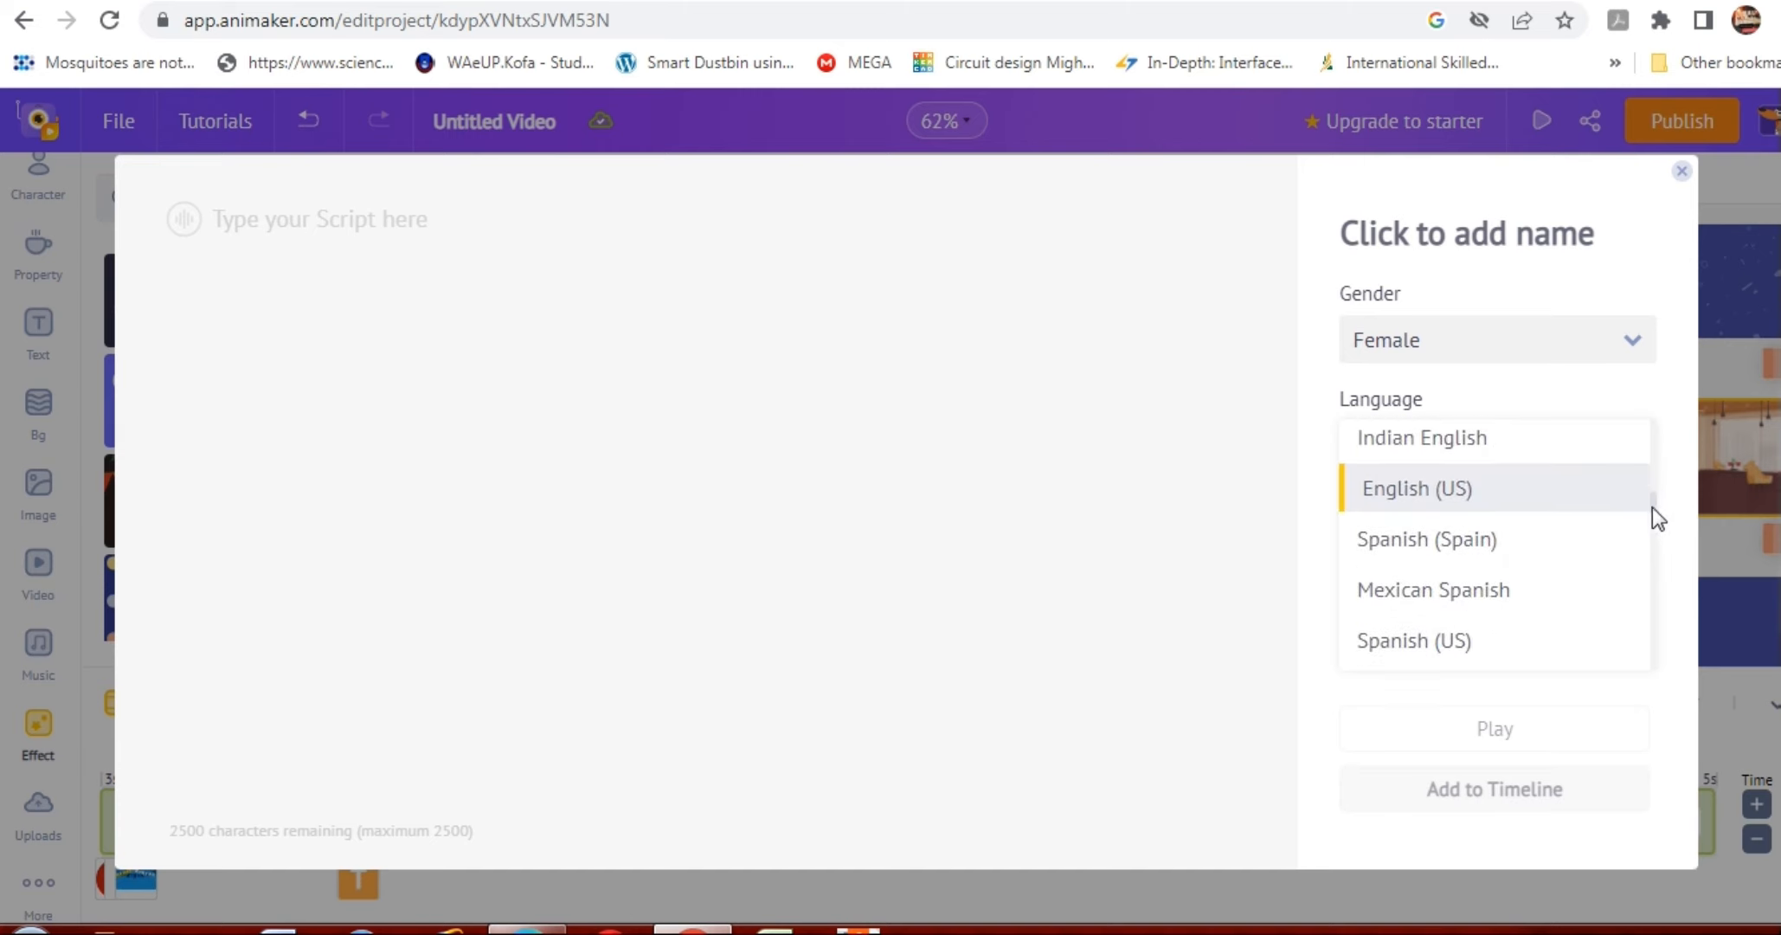
pyautogui.moveTo(1657, 510); pyautogui.dragTo(1638, 406)
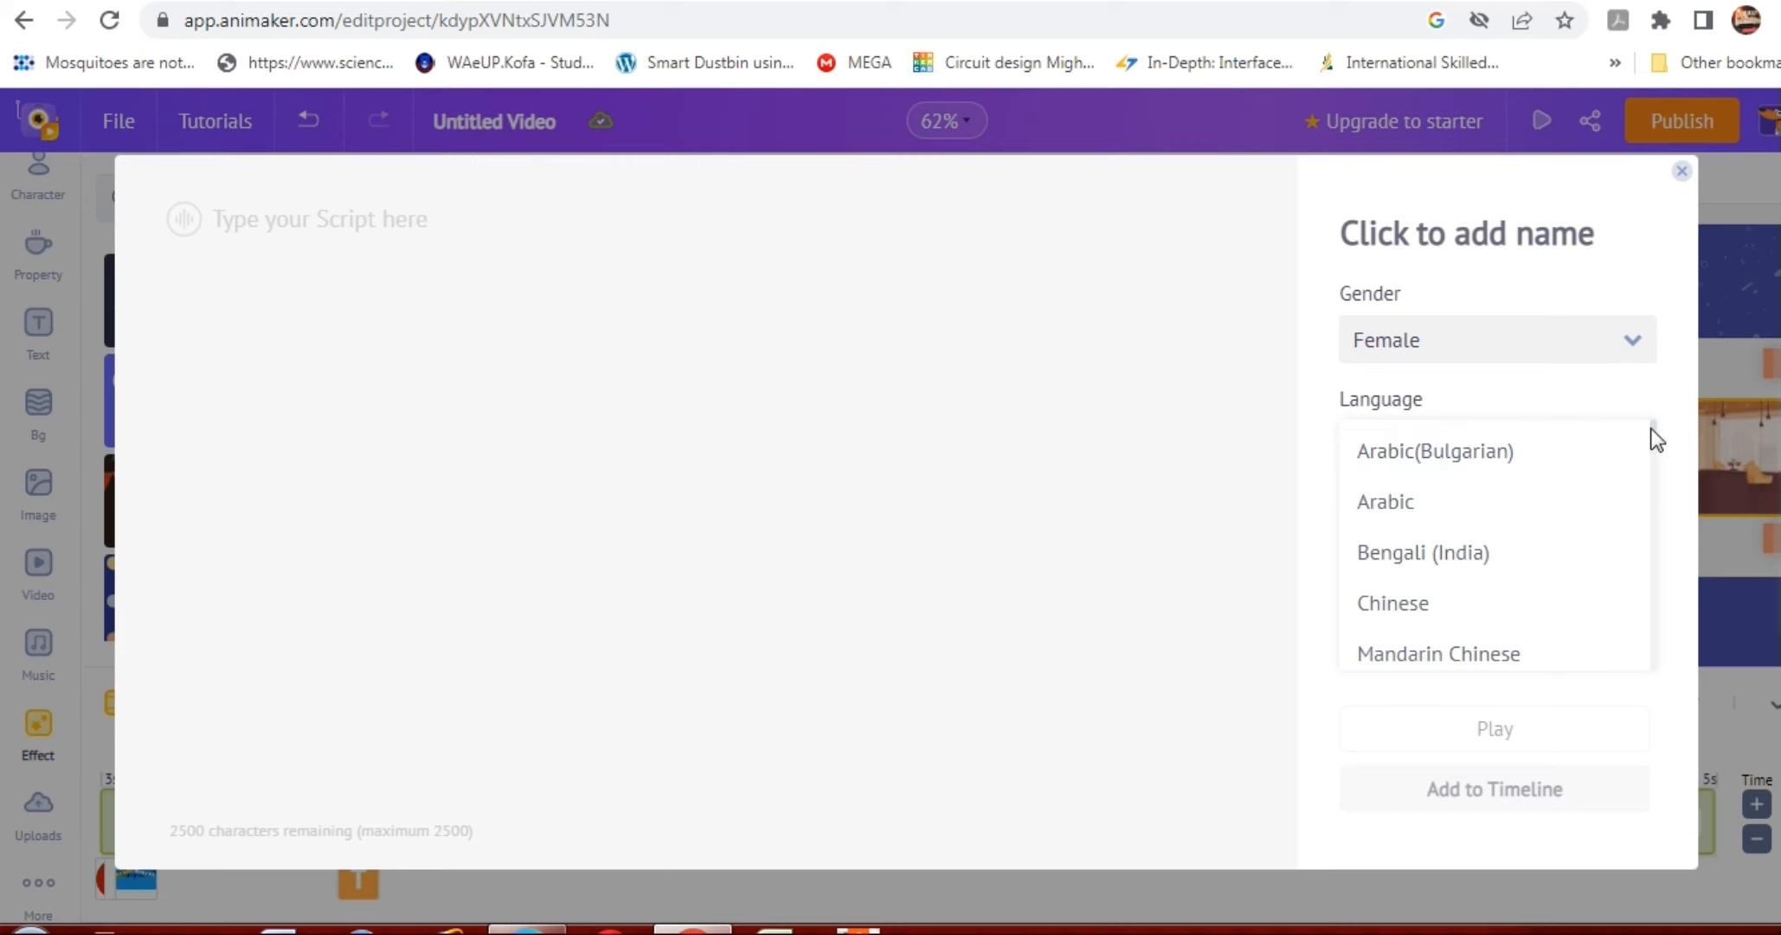
pyautogui.moveTo(1652, 434); pyautogui.dragTo(1663, 494)
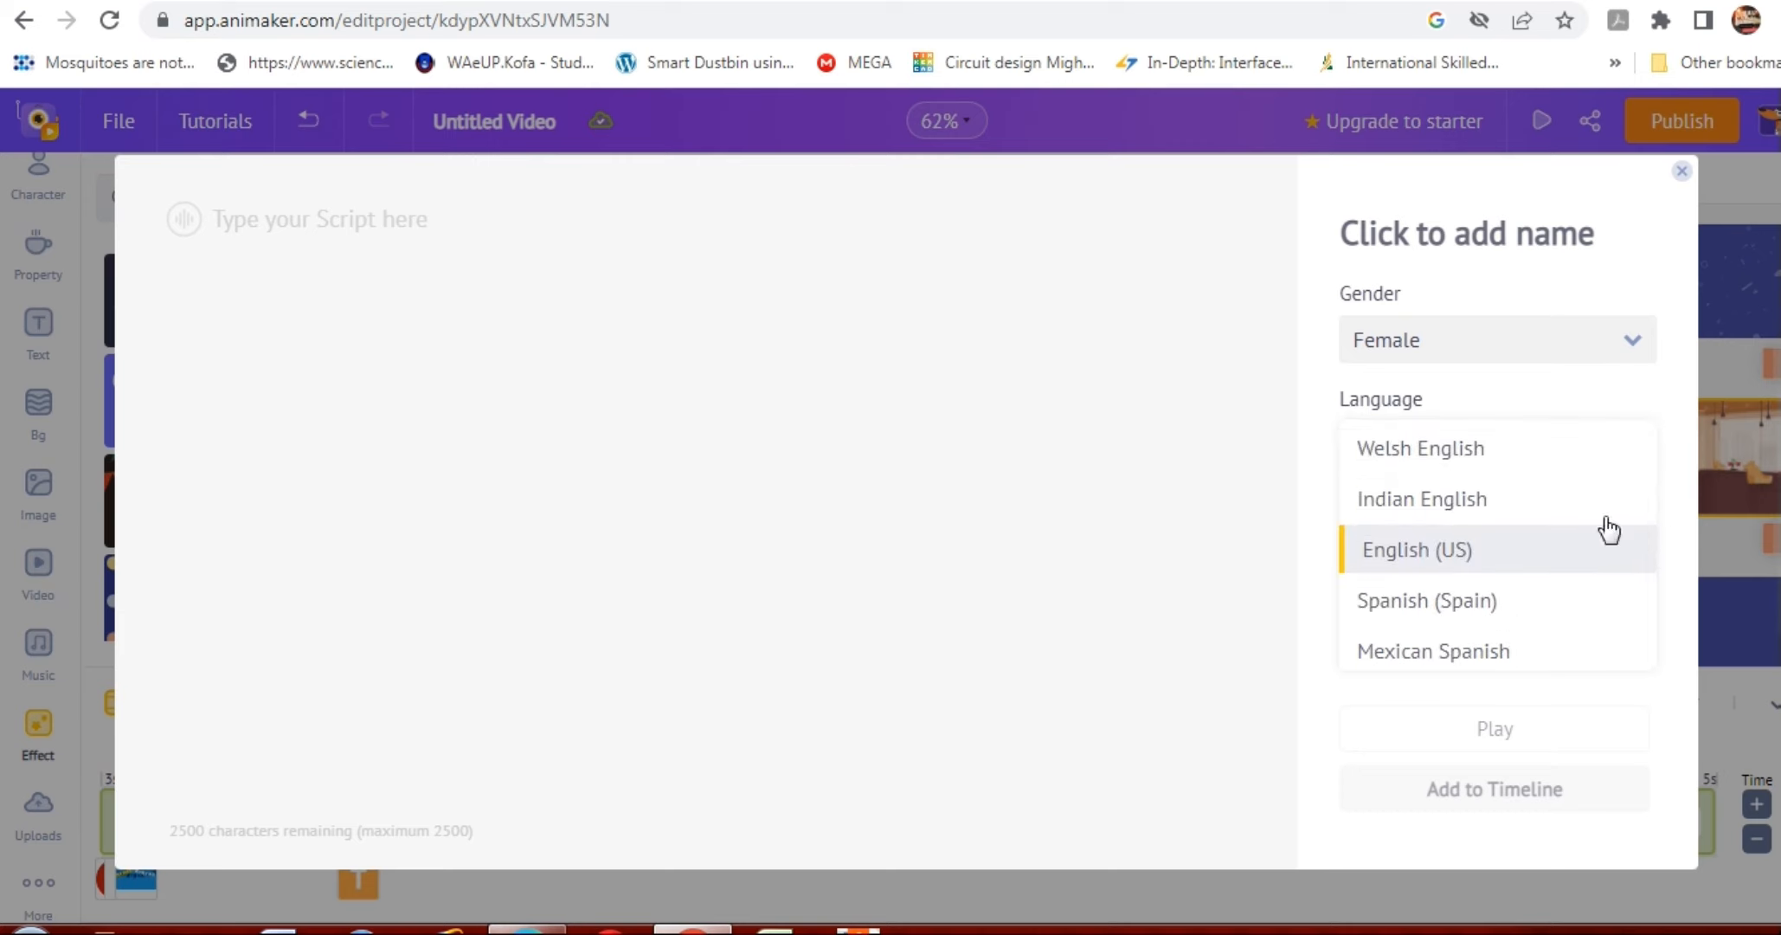
pyautogui.click(1487, 567)
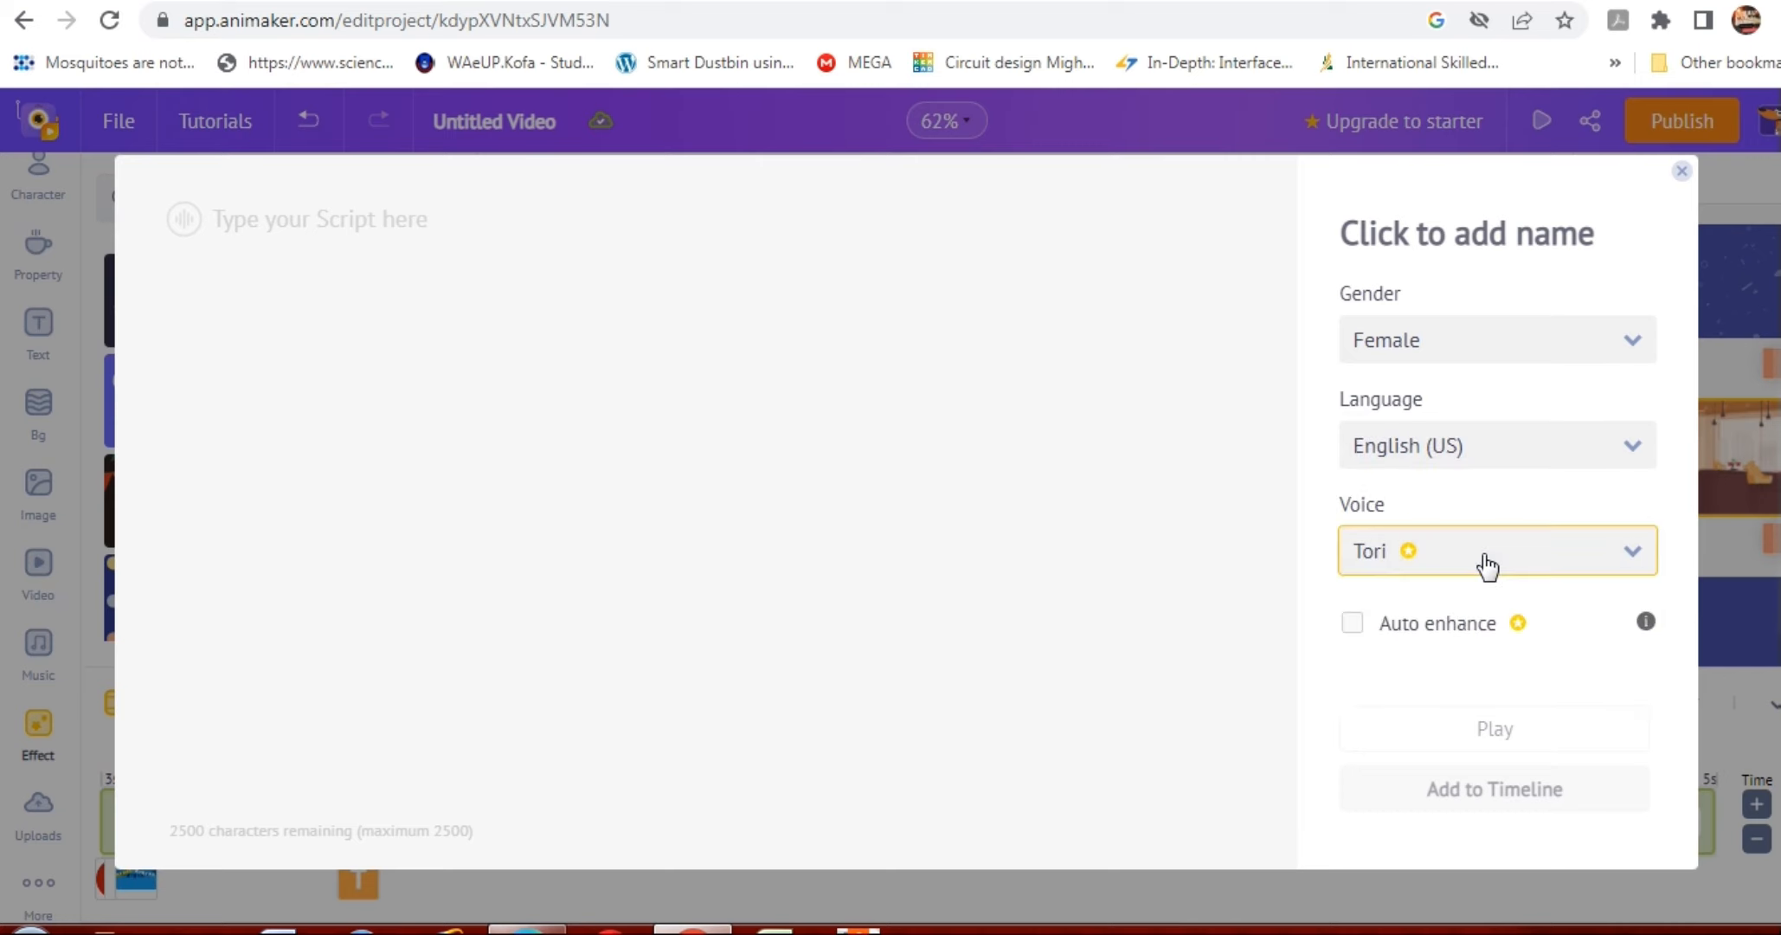
pyautogui.click(1633, 561)
pyautogui.click(1633, 561)
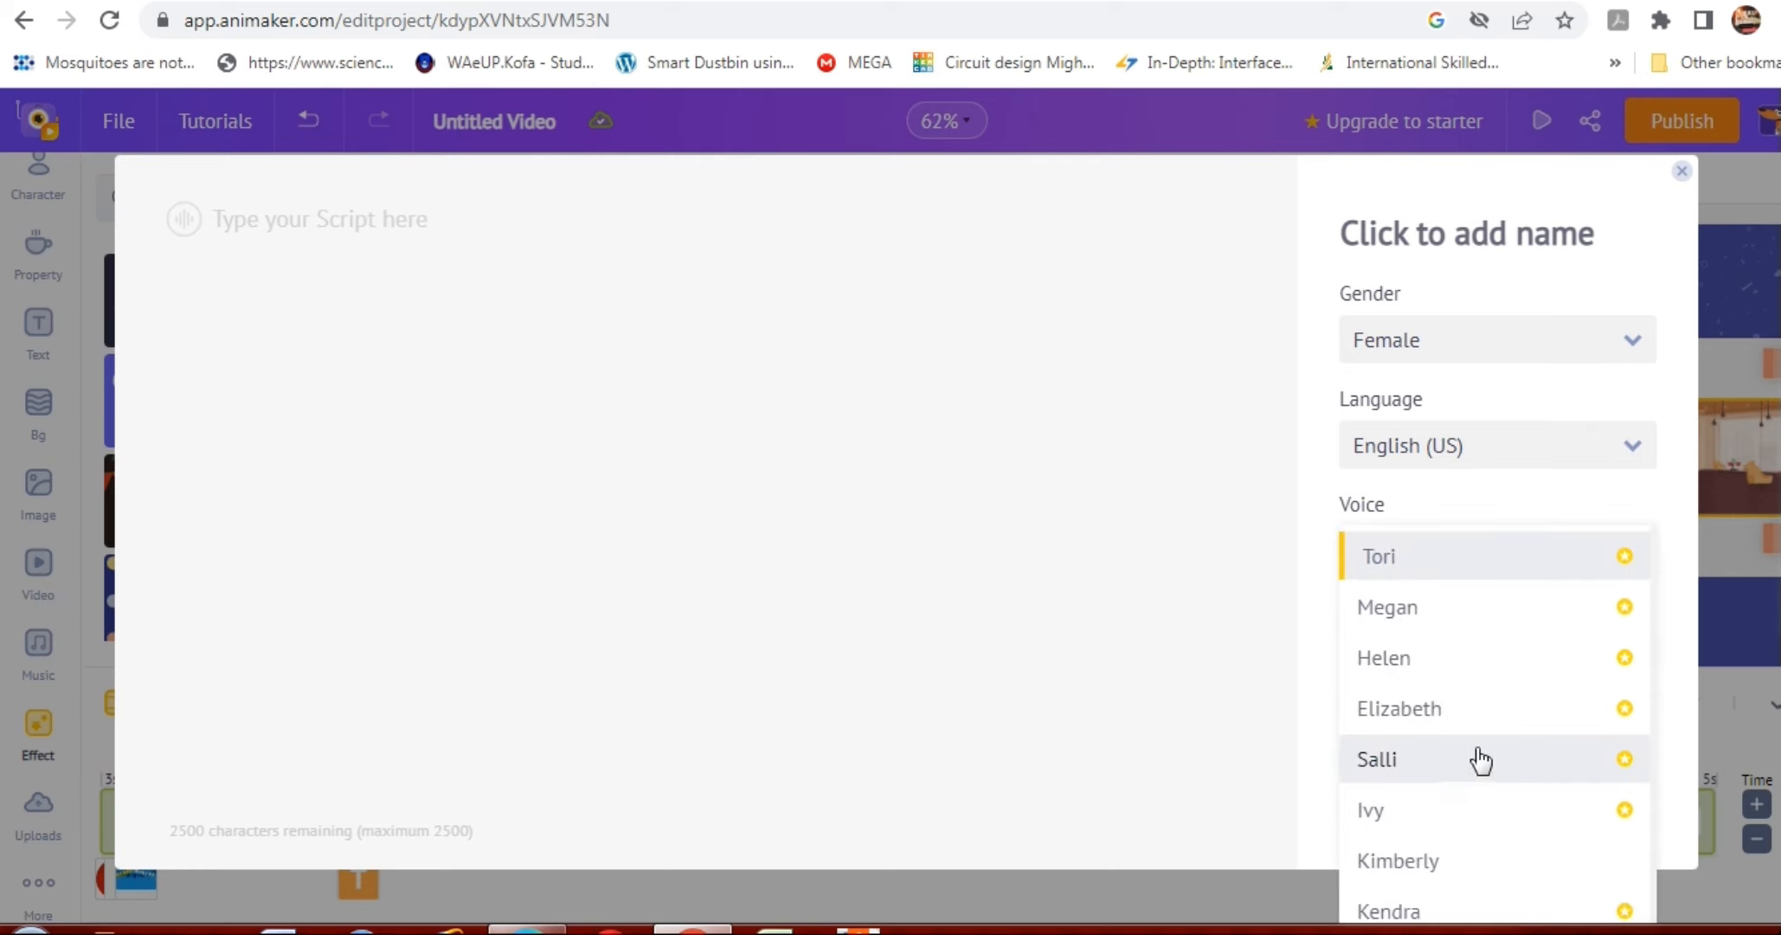
pyautogui.click(1438, 862)
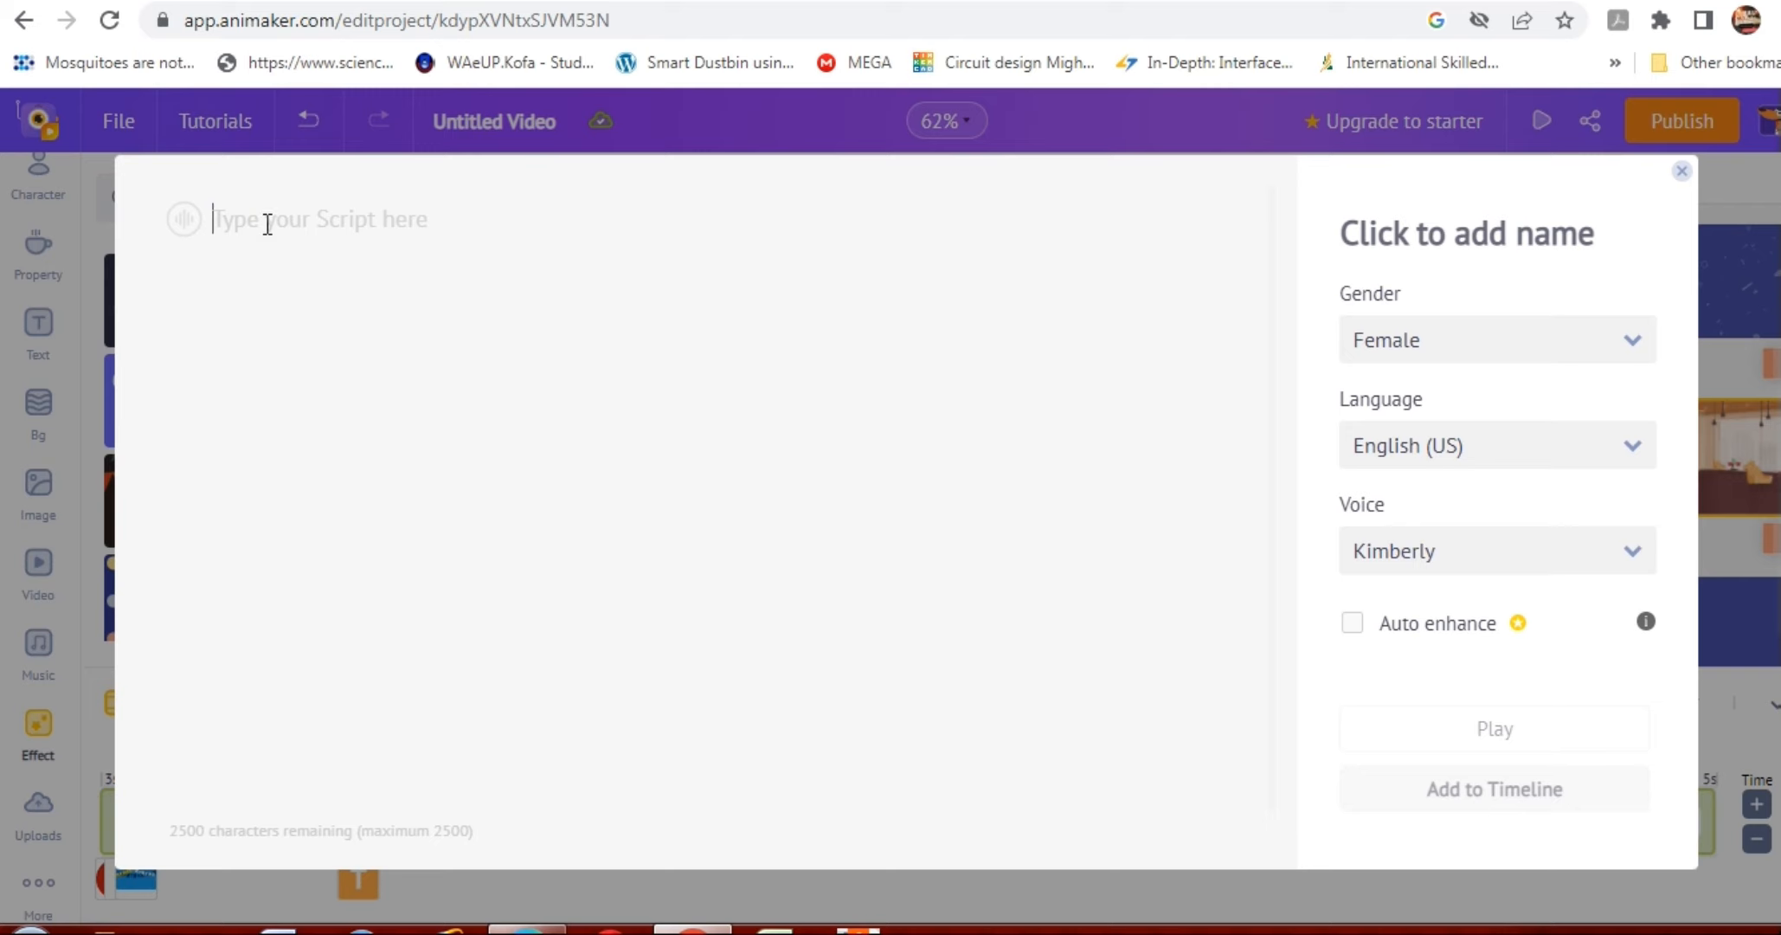
# Write the voiceover script "THANK YOU ALL FOR ATTENDING MY BIRTHDAY PARTY".
pyautogui.write('THANK')
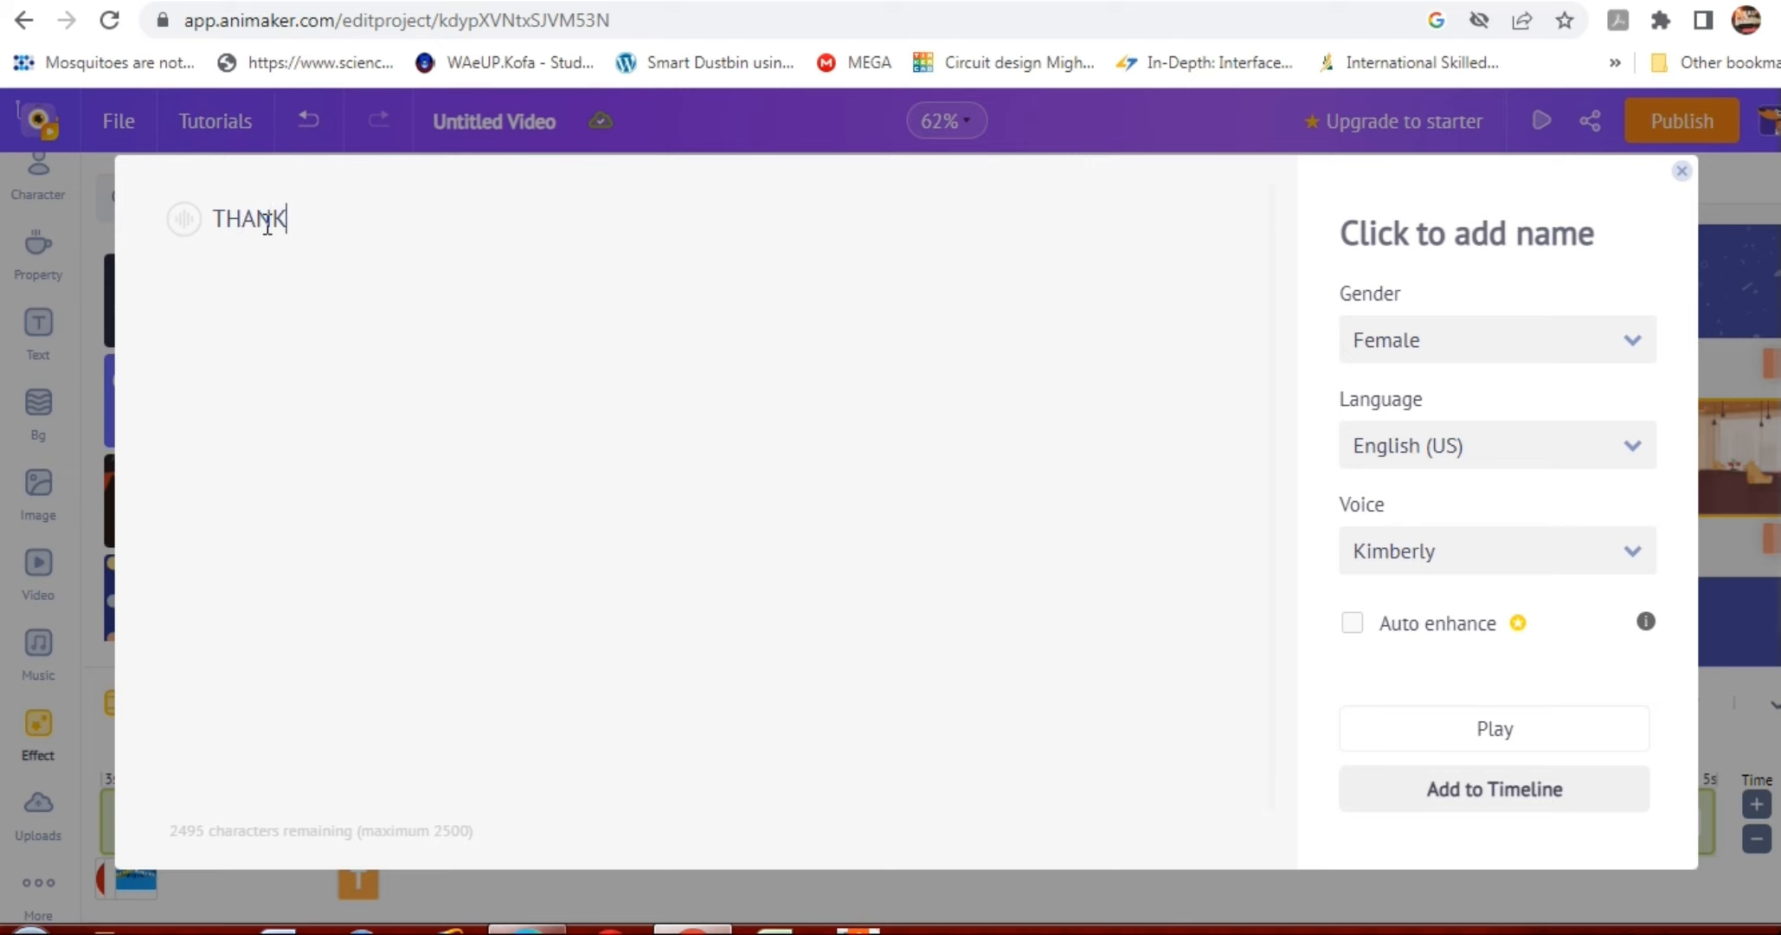
pyautogui.write(' YOU ALL FOR ')
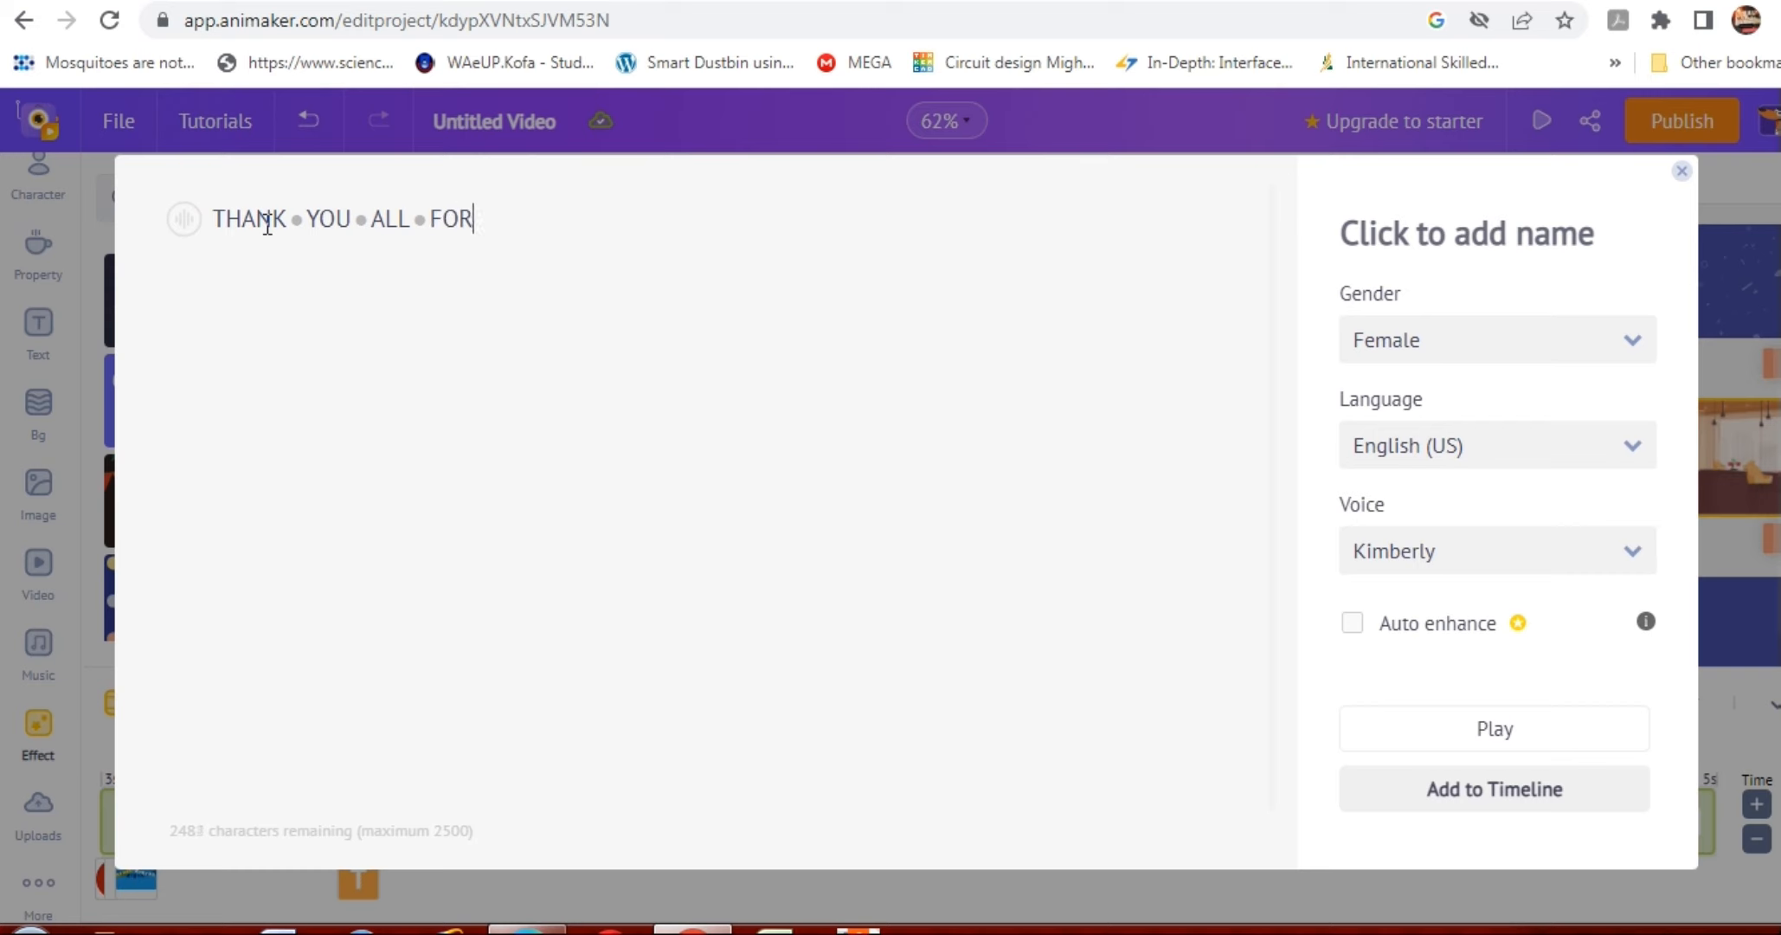
pyautogui.write('ATTENDING MY ')
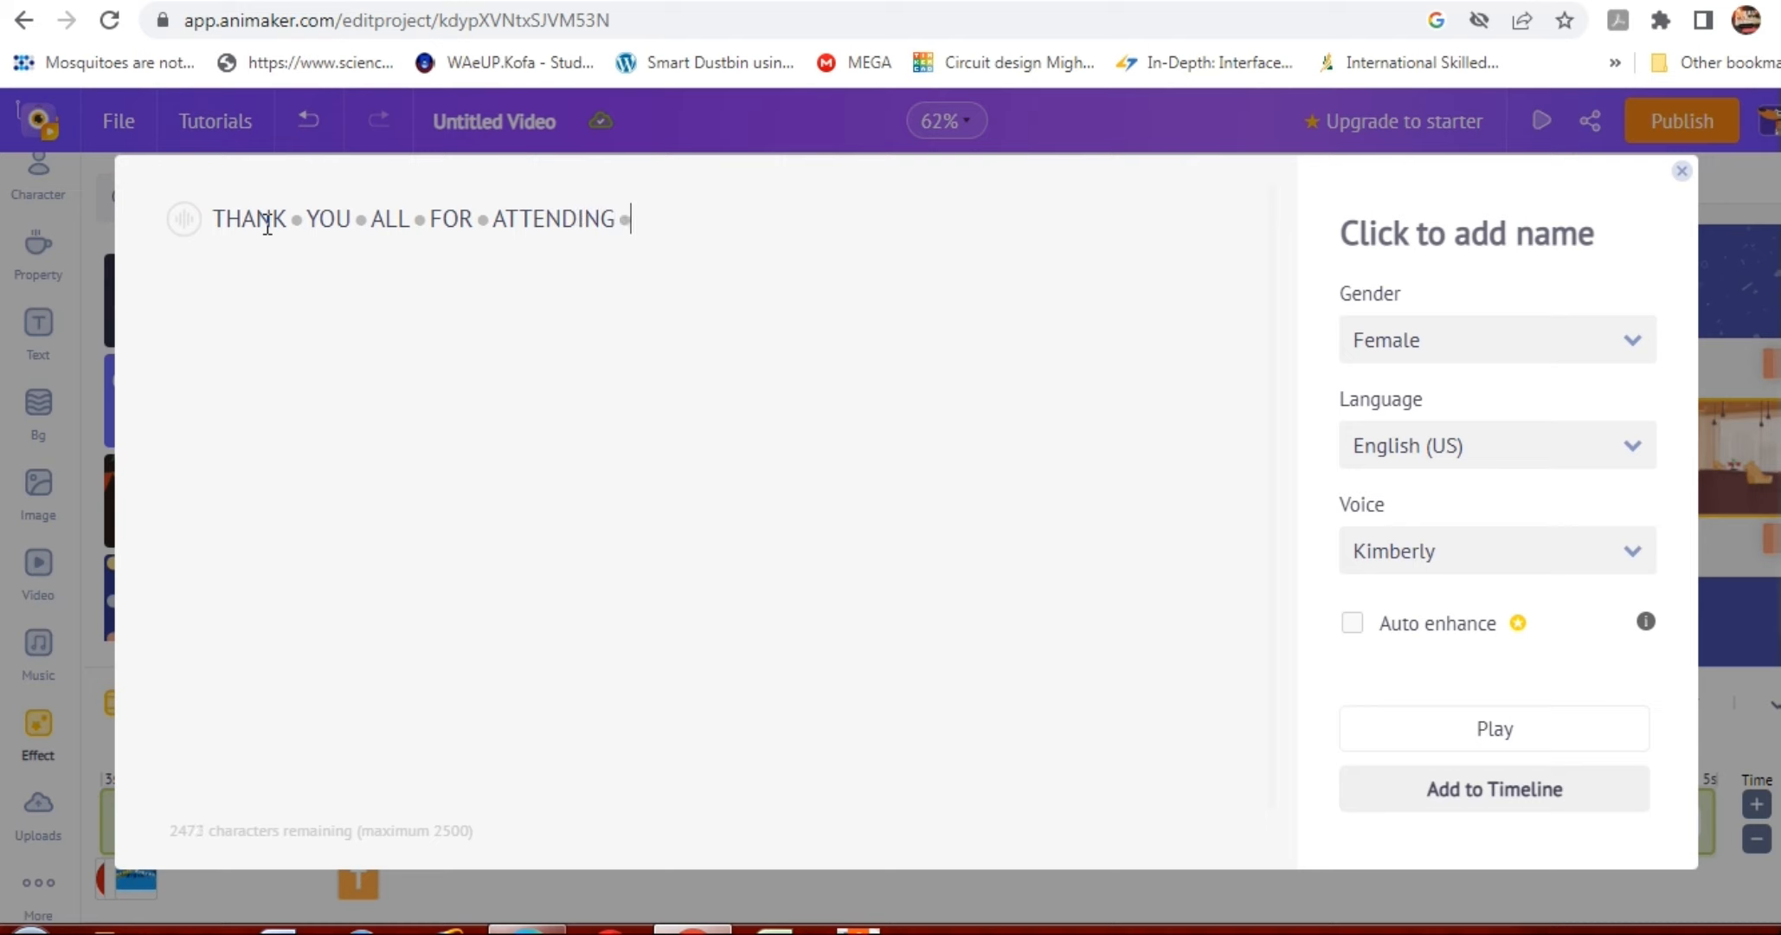
pyautogui.write('BIRTHDAY')
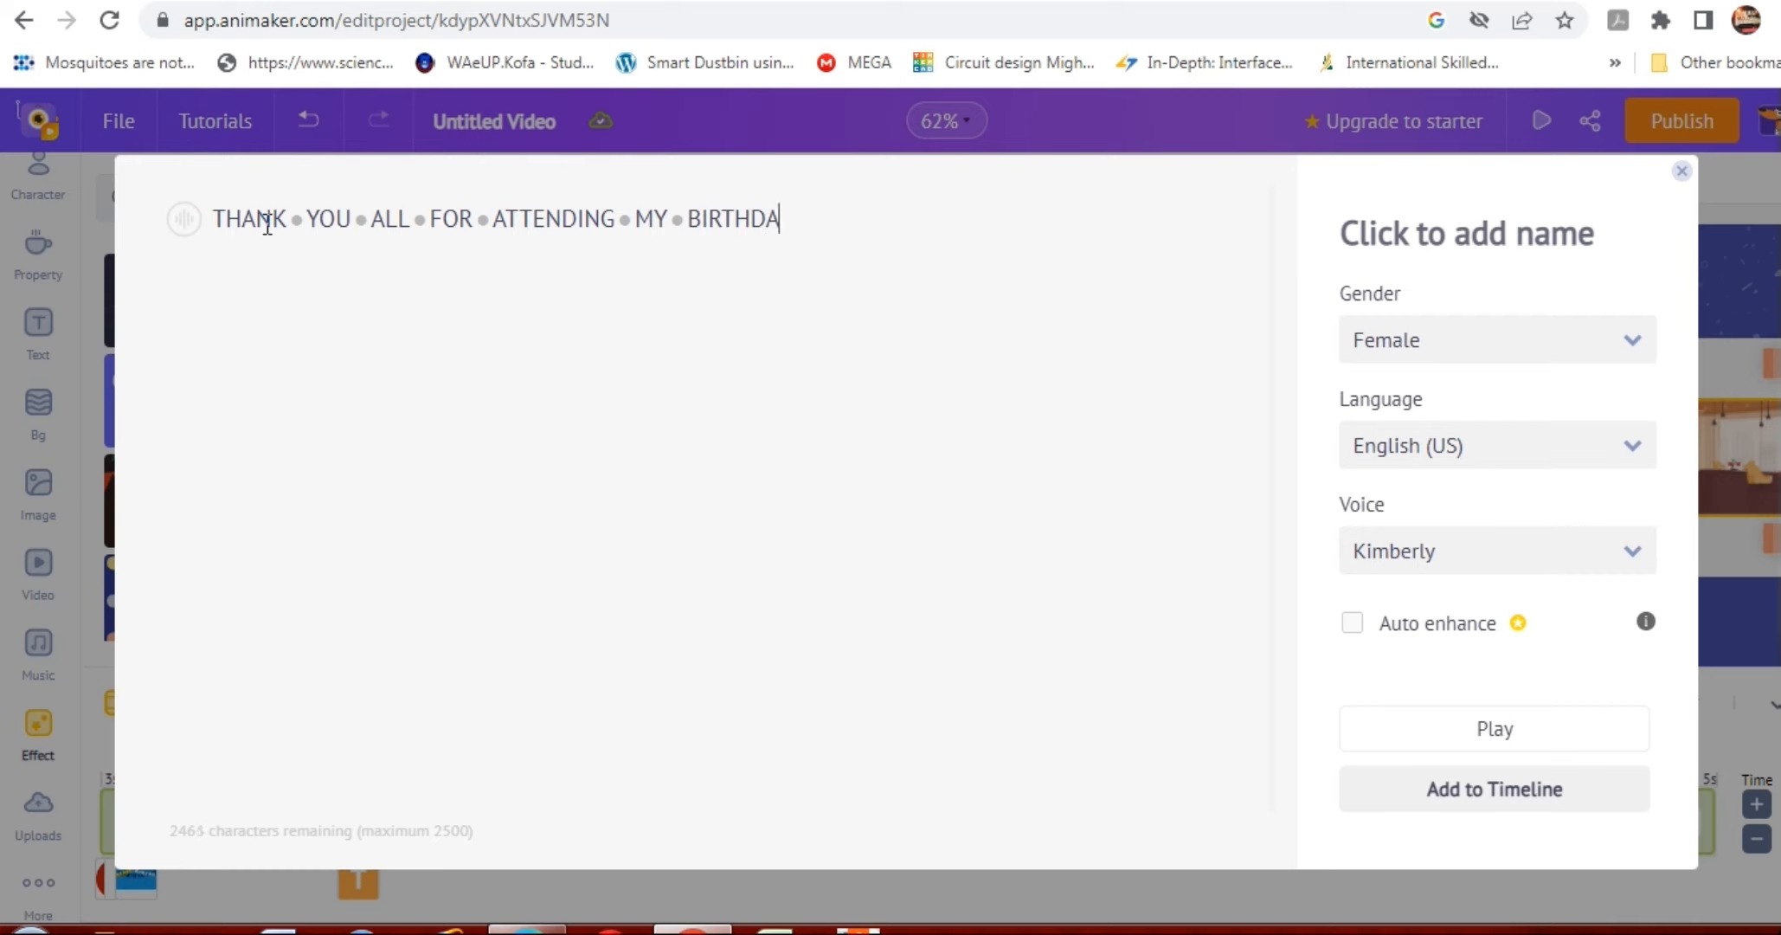
pyautogui.write(' PARTY')
# Preview the generated voiceover and add it to the timeline.
pyautogui.click(1480, 735)
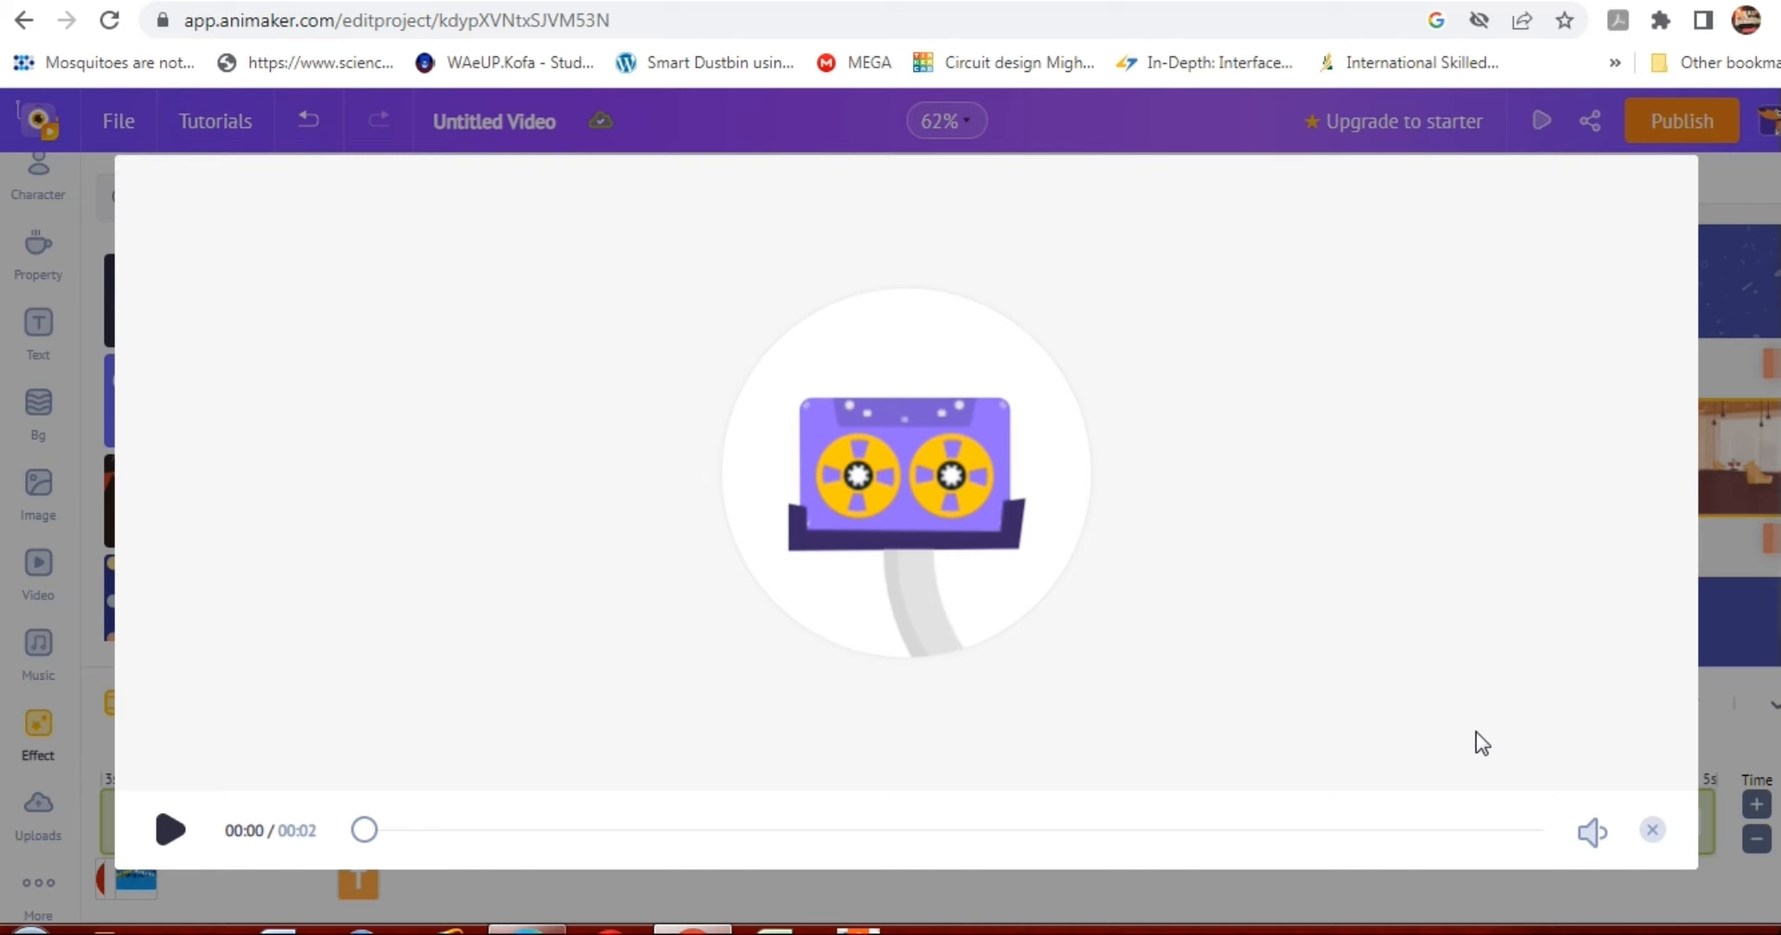
pyautogui.click(1652, 845)
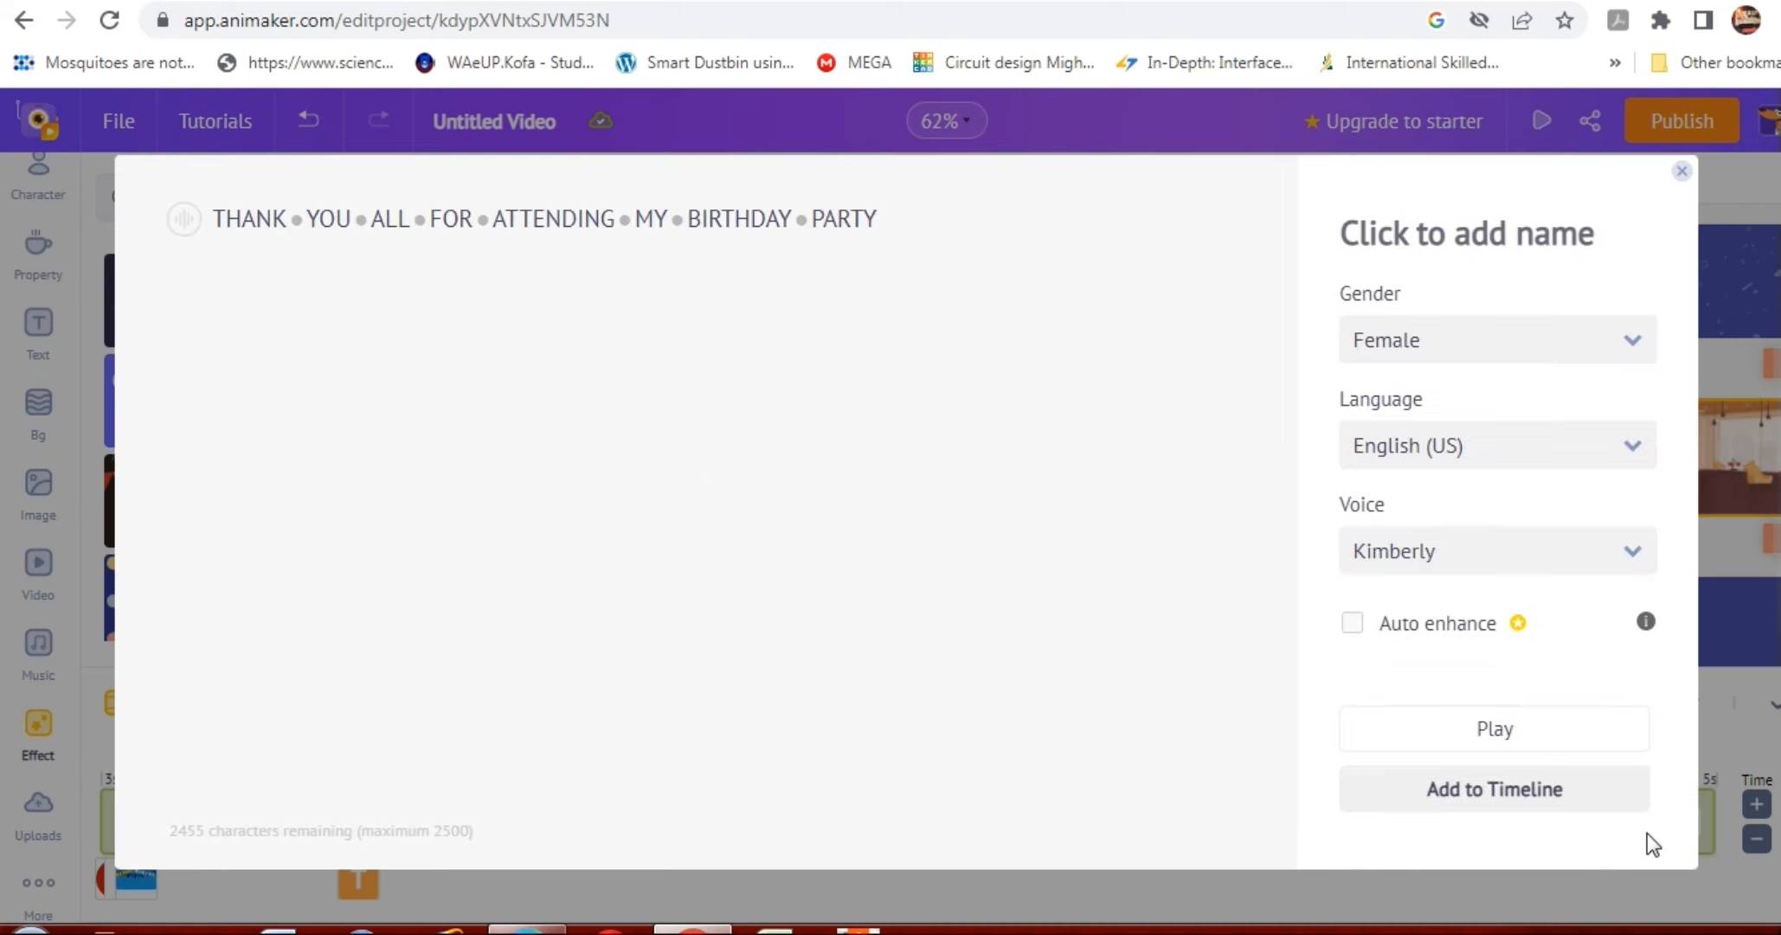
pyautogui.click(1494, 796)
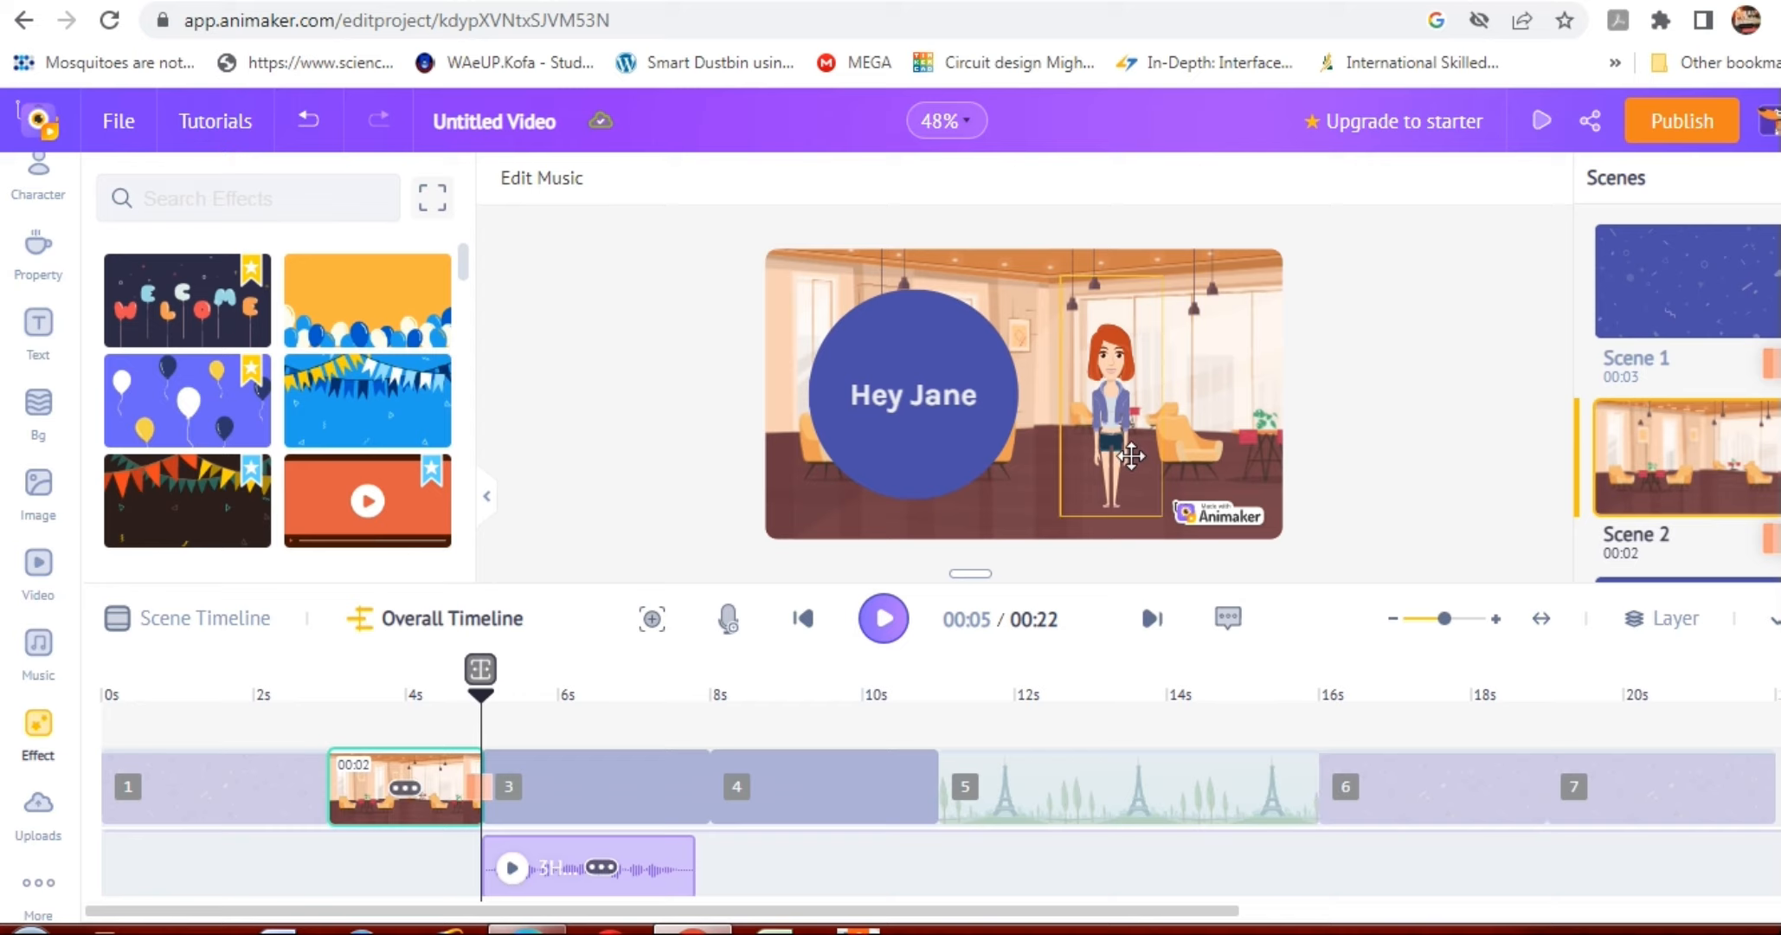
# Change the red-haired woman's action in Scene 2 to the pose pointing sideways with an outstretched arm.
pyautogui.click(1131, 456)
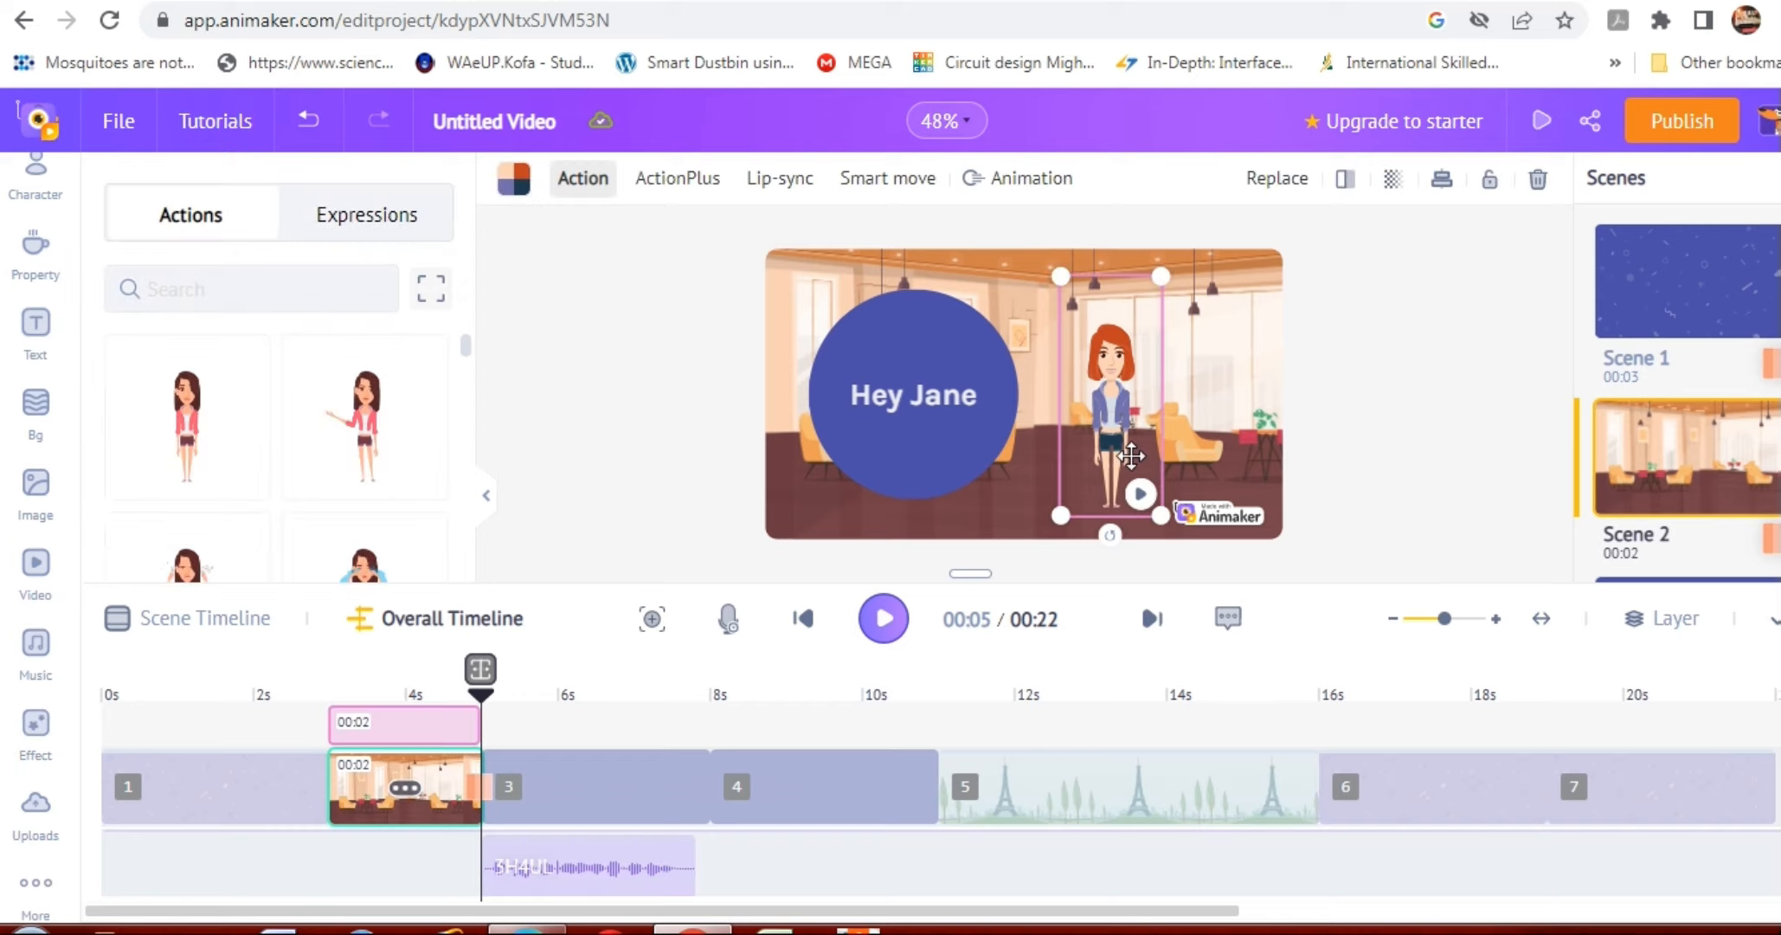
pyautogui.click(372, 424)
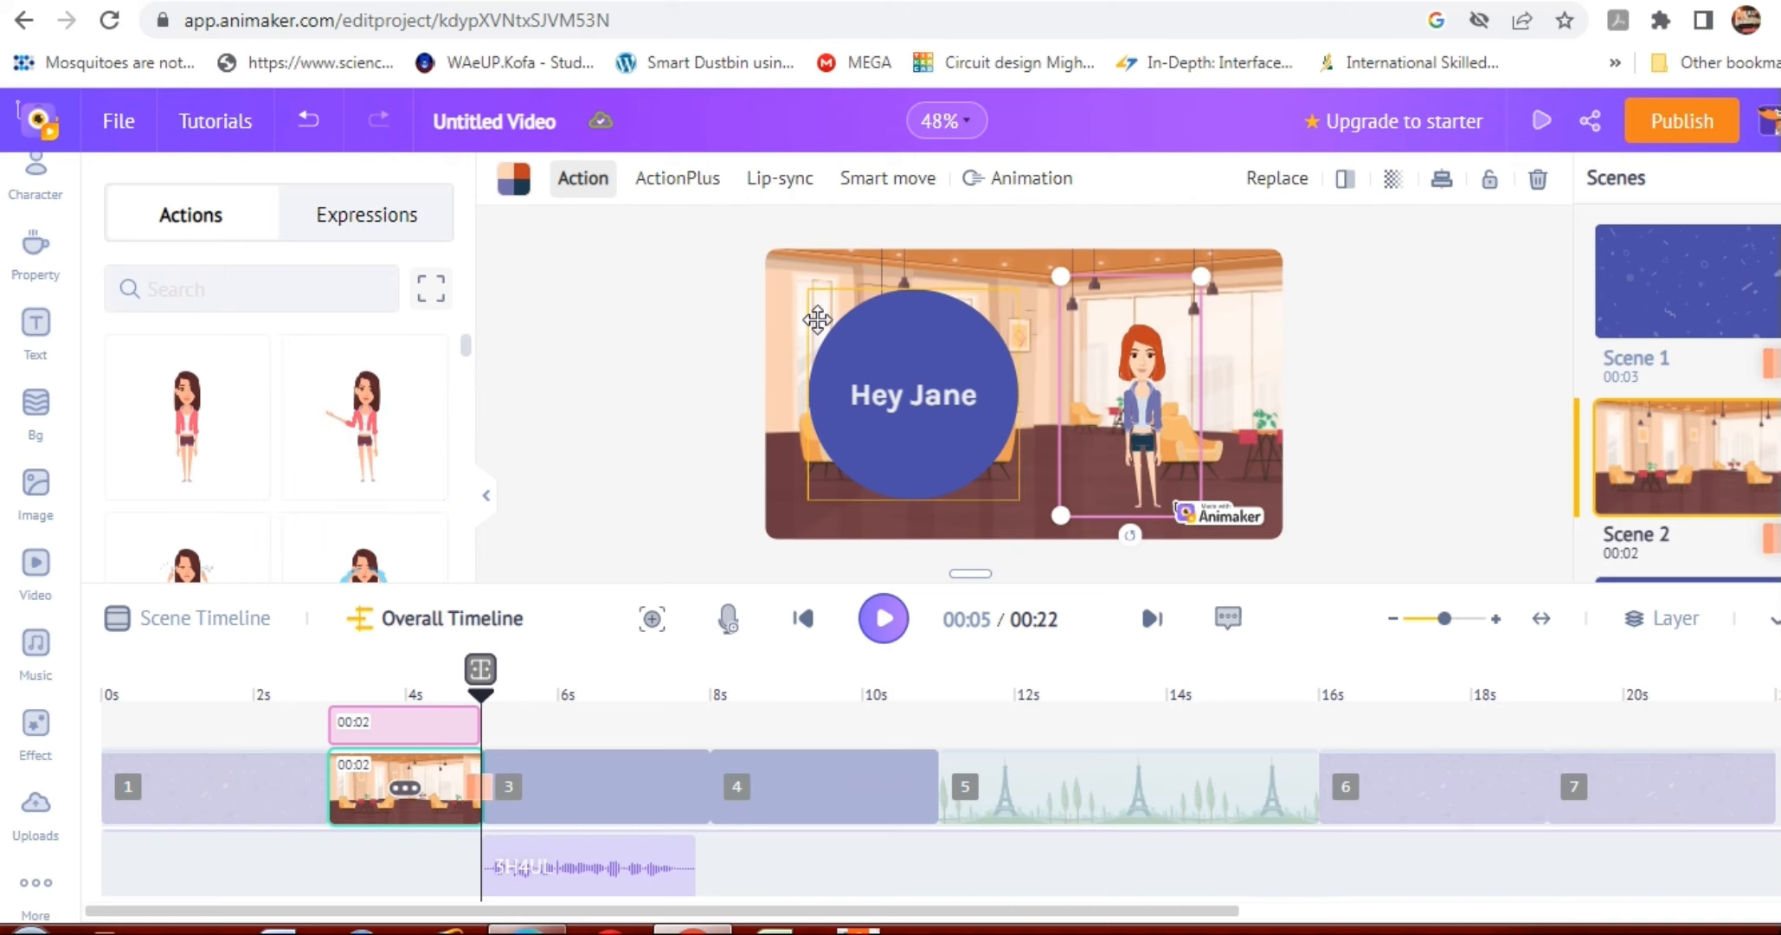
pyautogui.click(1336, 343)
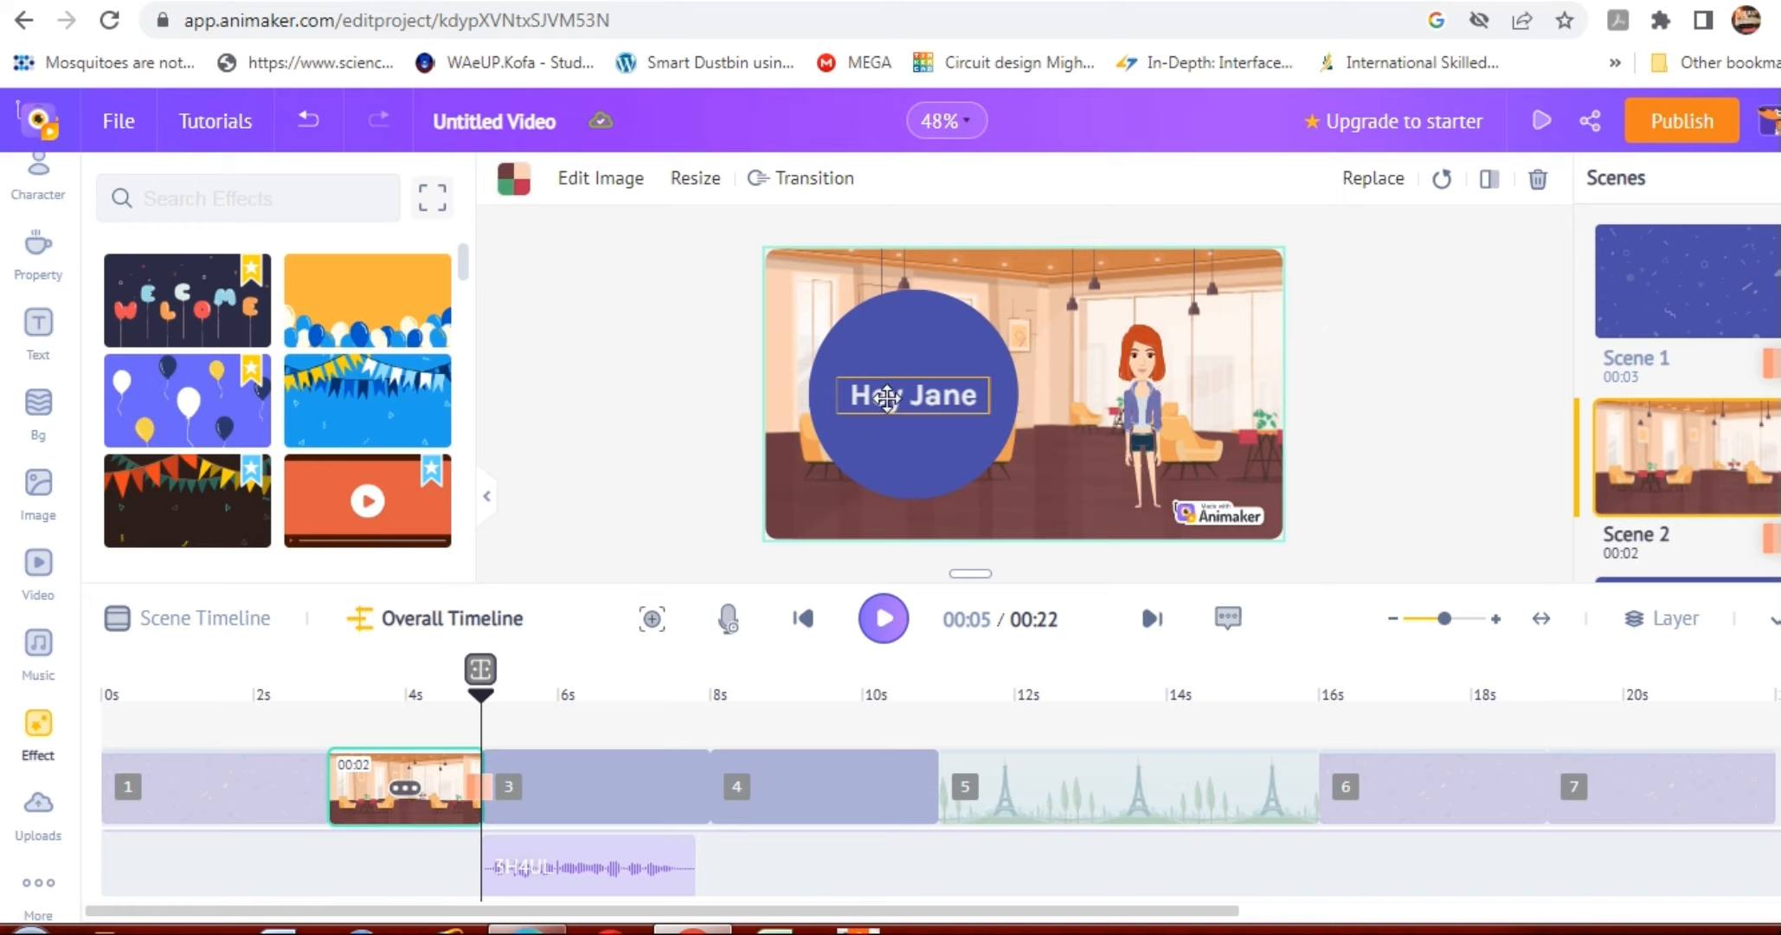
# Apply a Square smart move to the greeting text in Scene 2's blue circle.
pyautogui.click(887, 397)
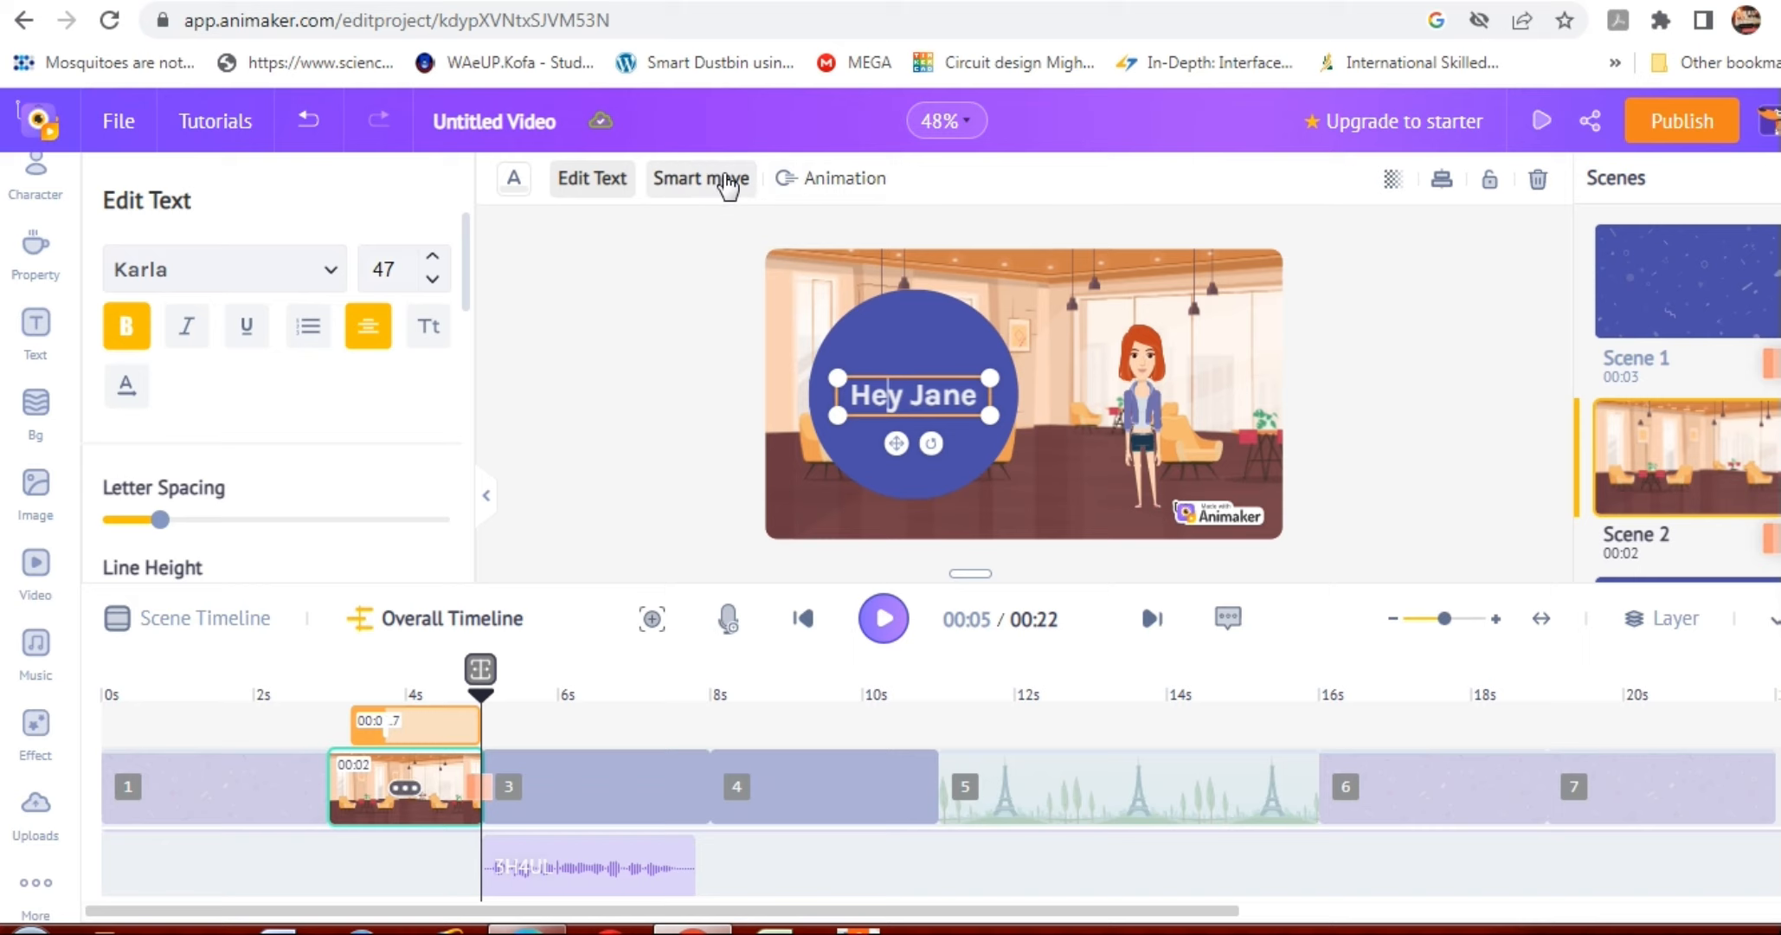
pyautogui.click(725, 181)
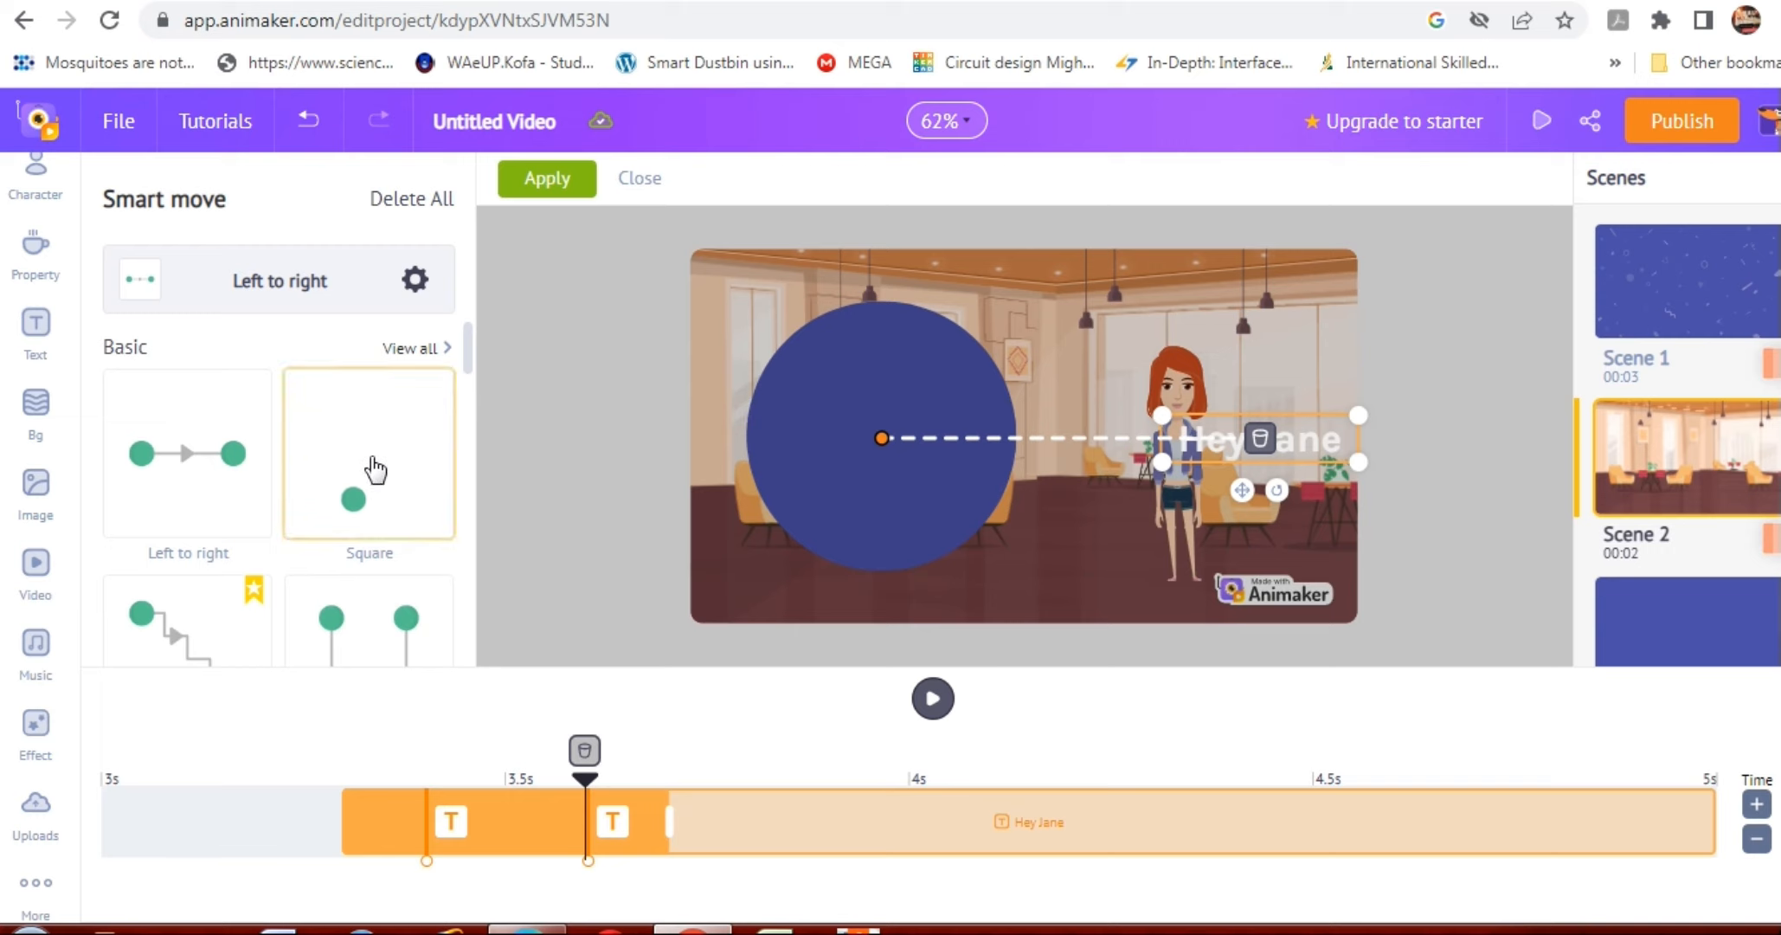
pyautogui.click(372, 467)
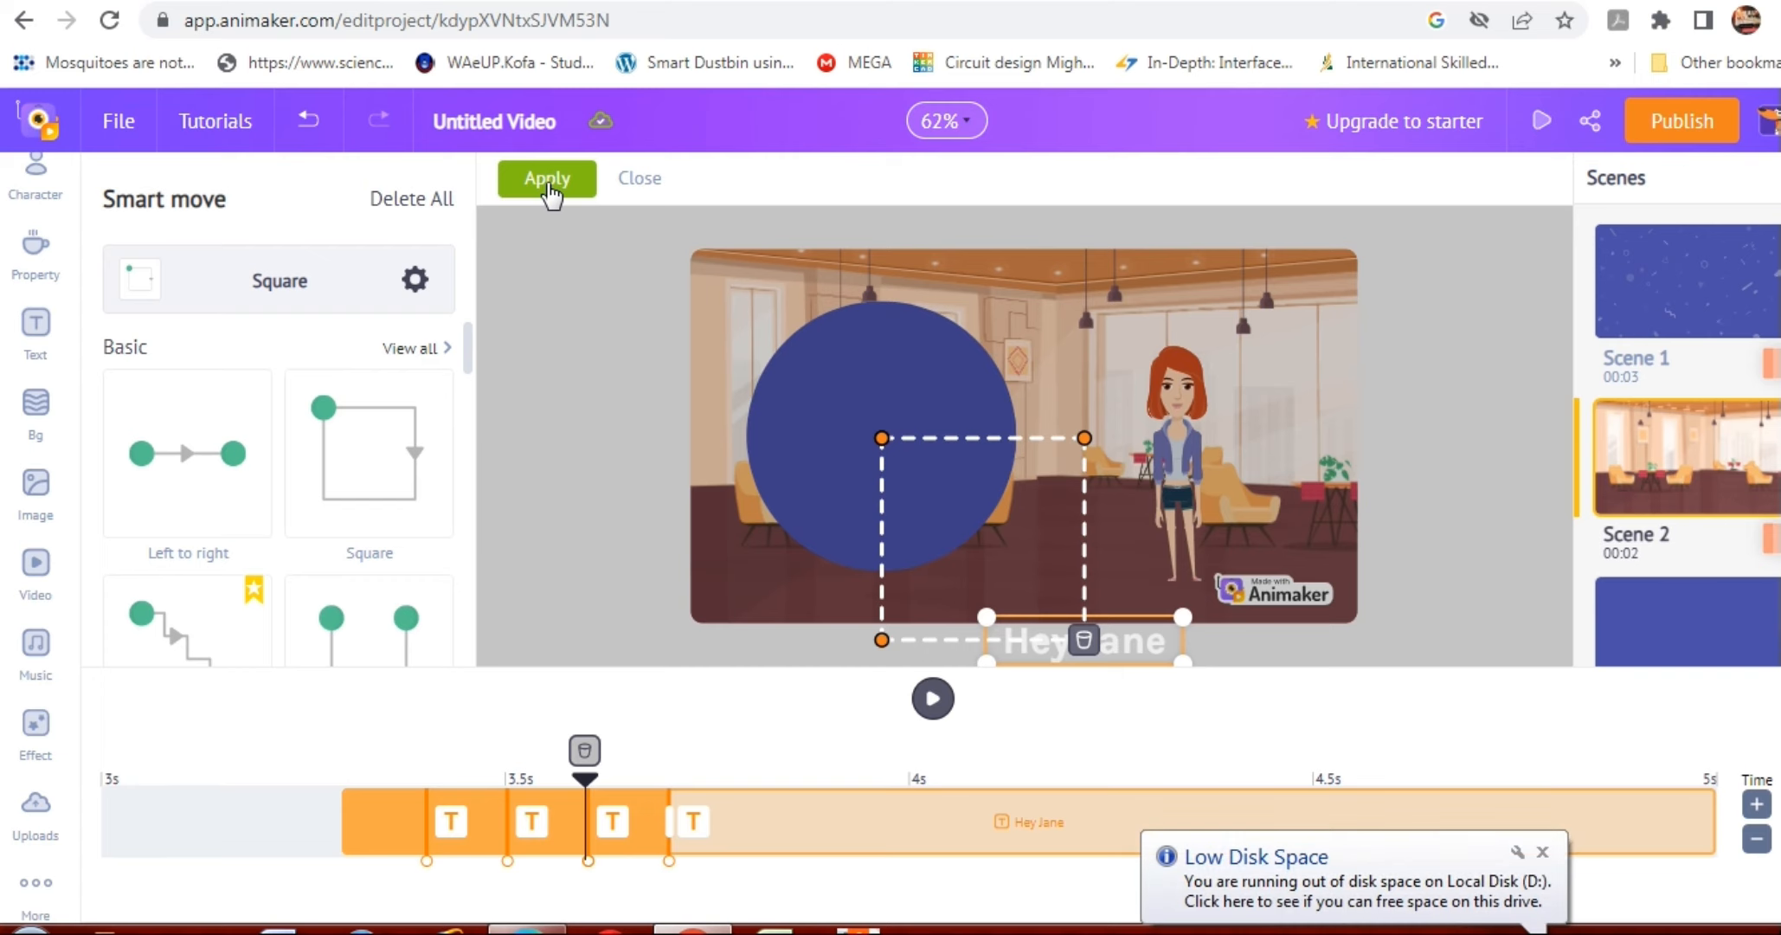
pyautogui.click(547, 182)
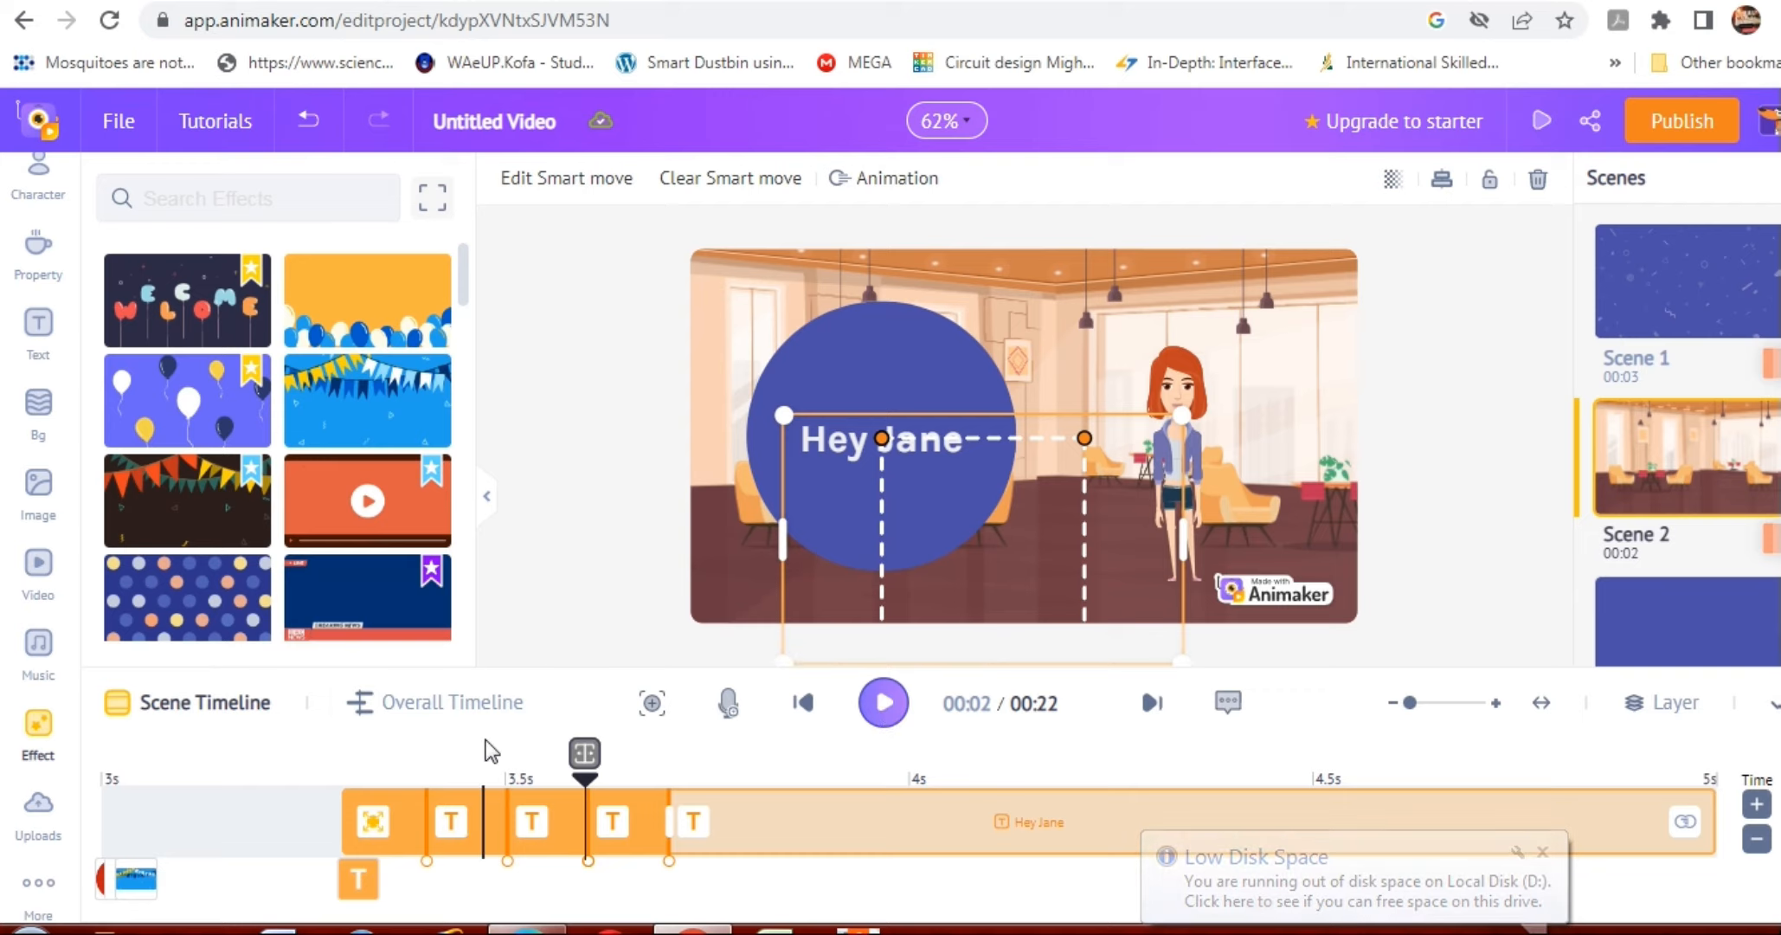
# Play the video to check the edited scene, and replay it from the playhead in the overall timeline.
pyautogui.click(883, 703)
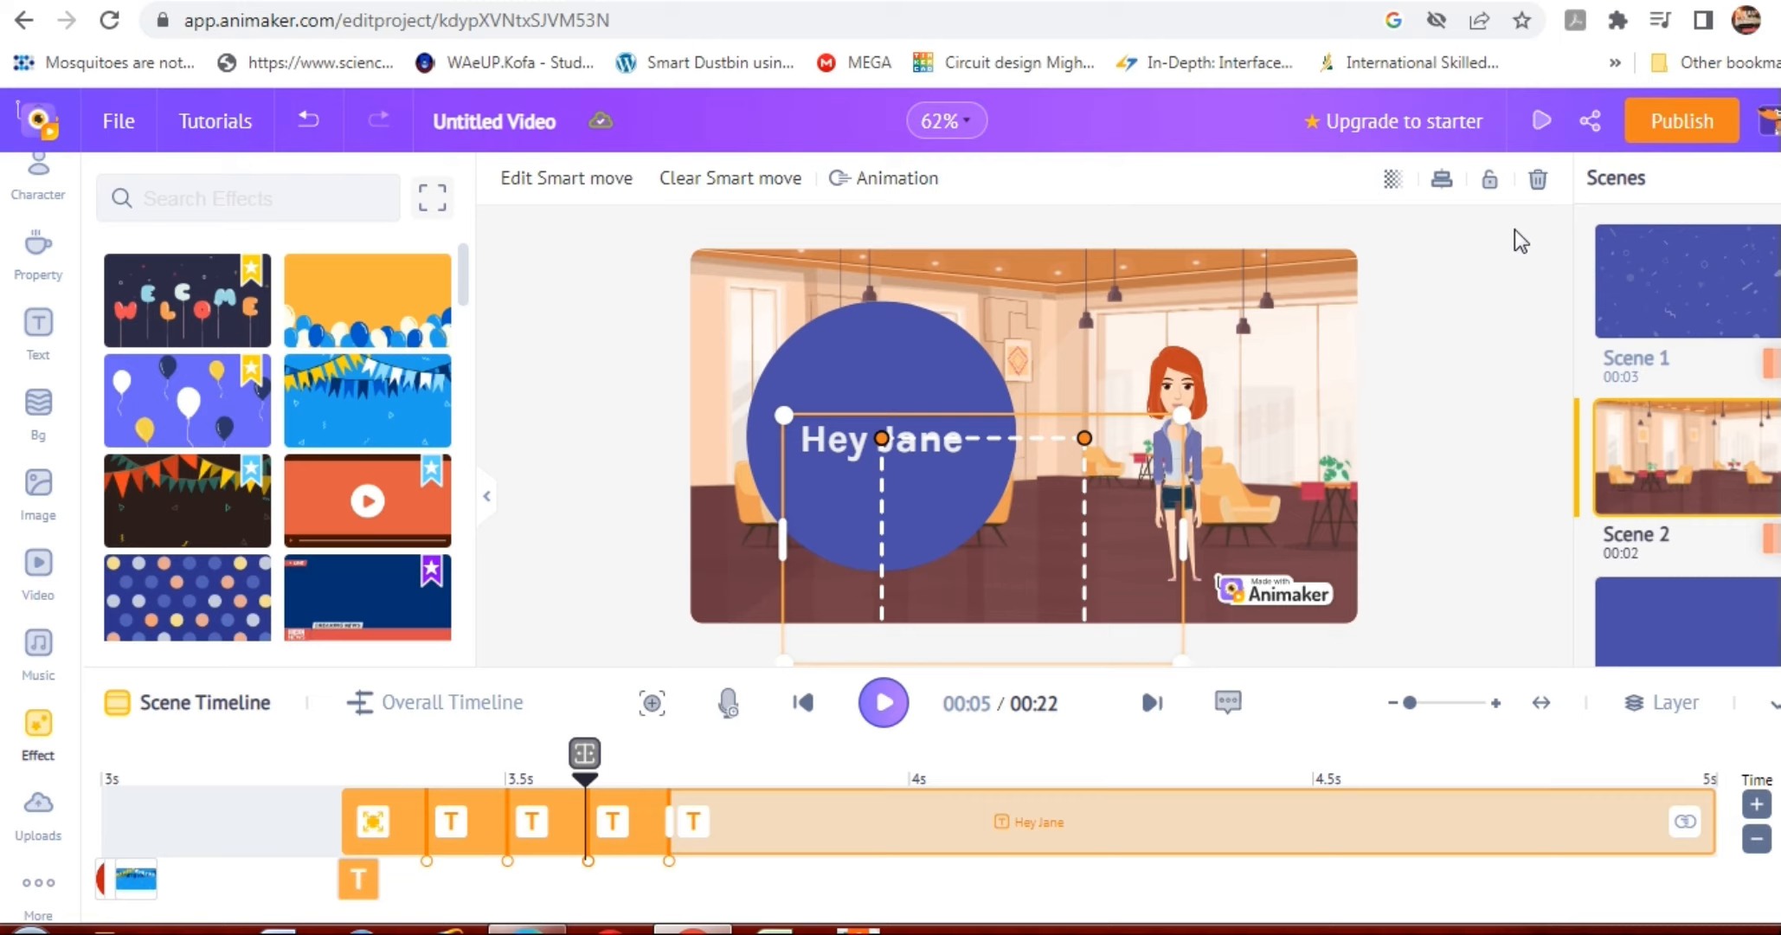
pyautogui.click(479, 709)
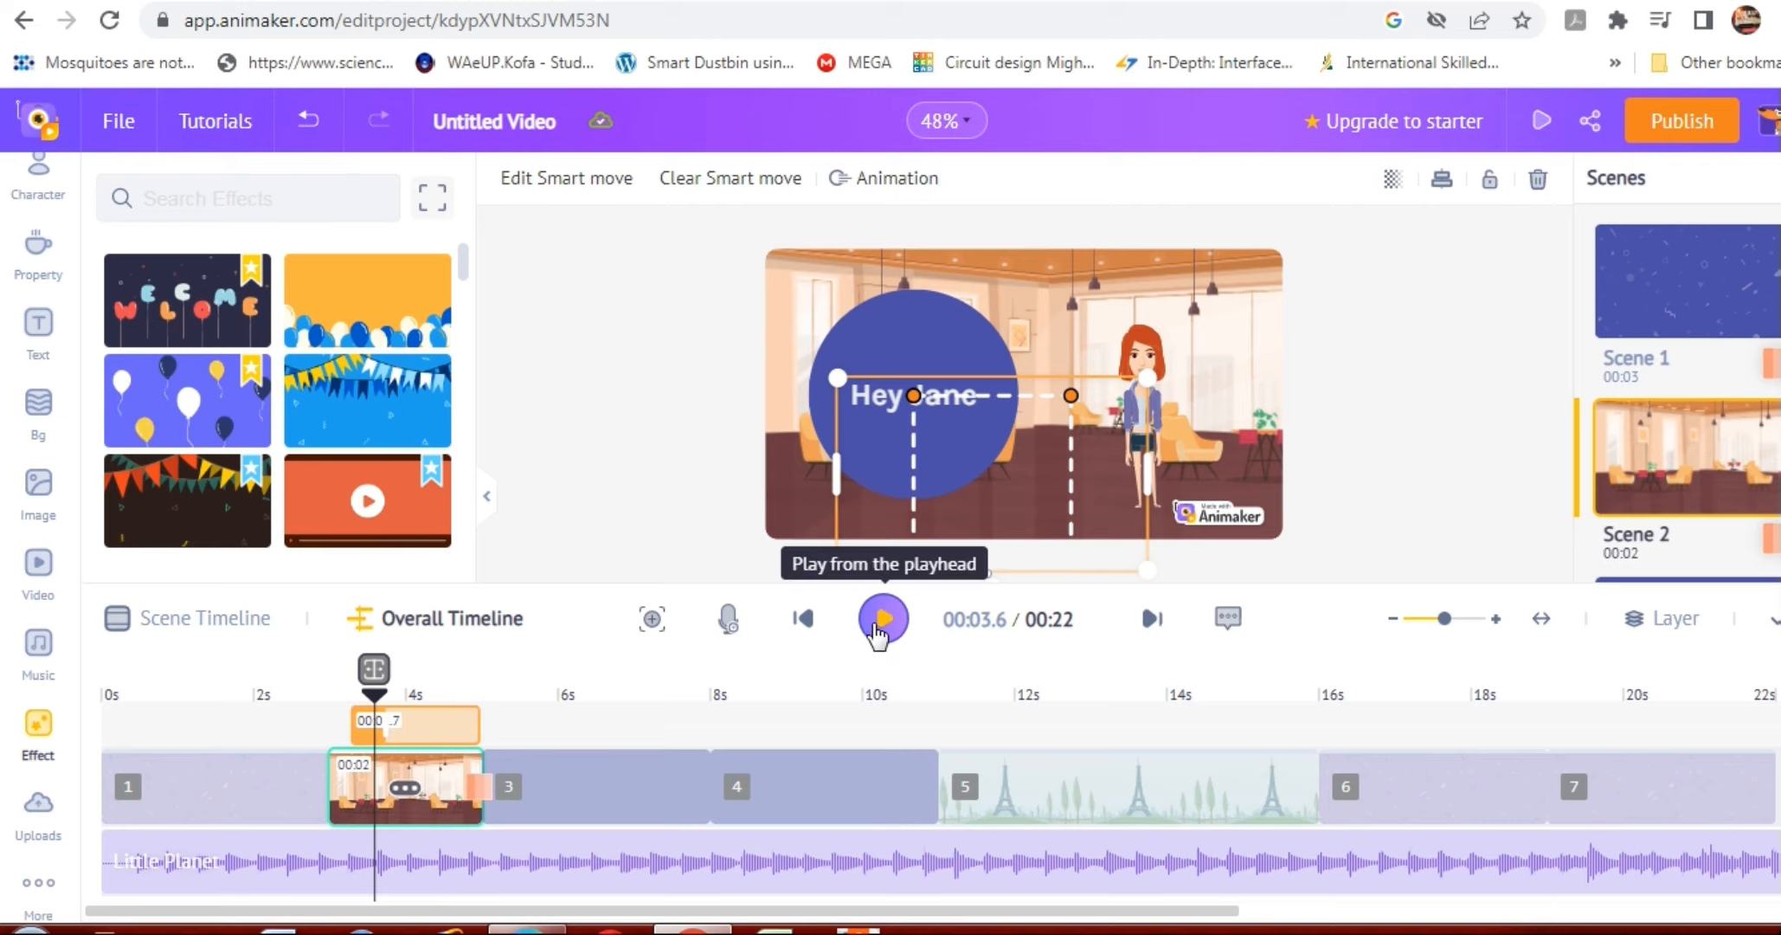
pyautogui.click(876, 627)
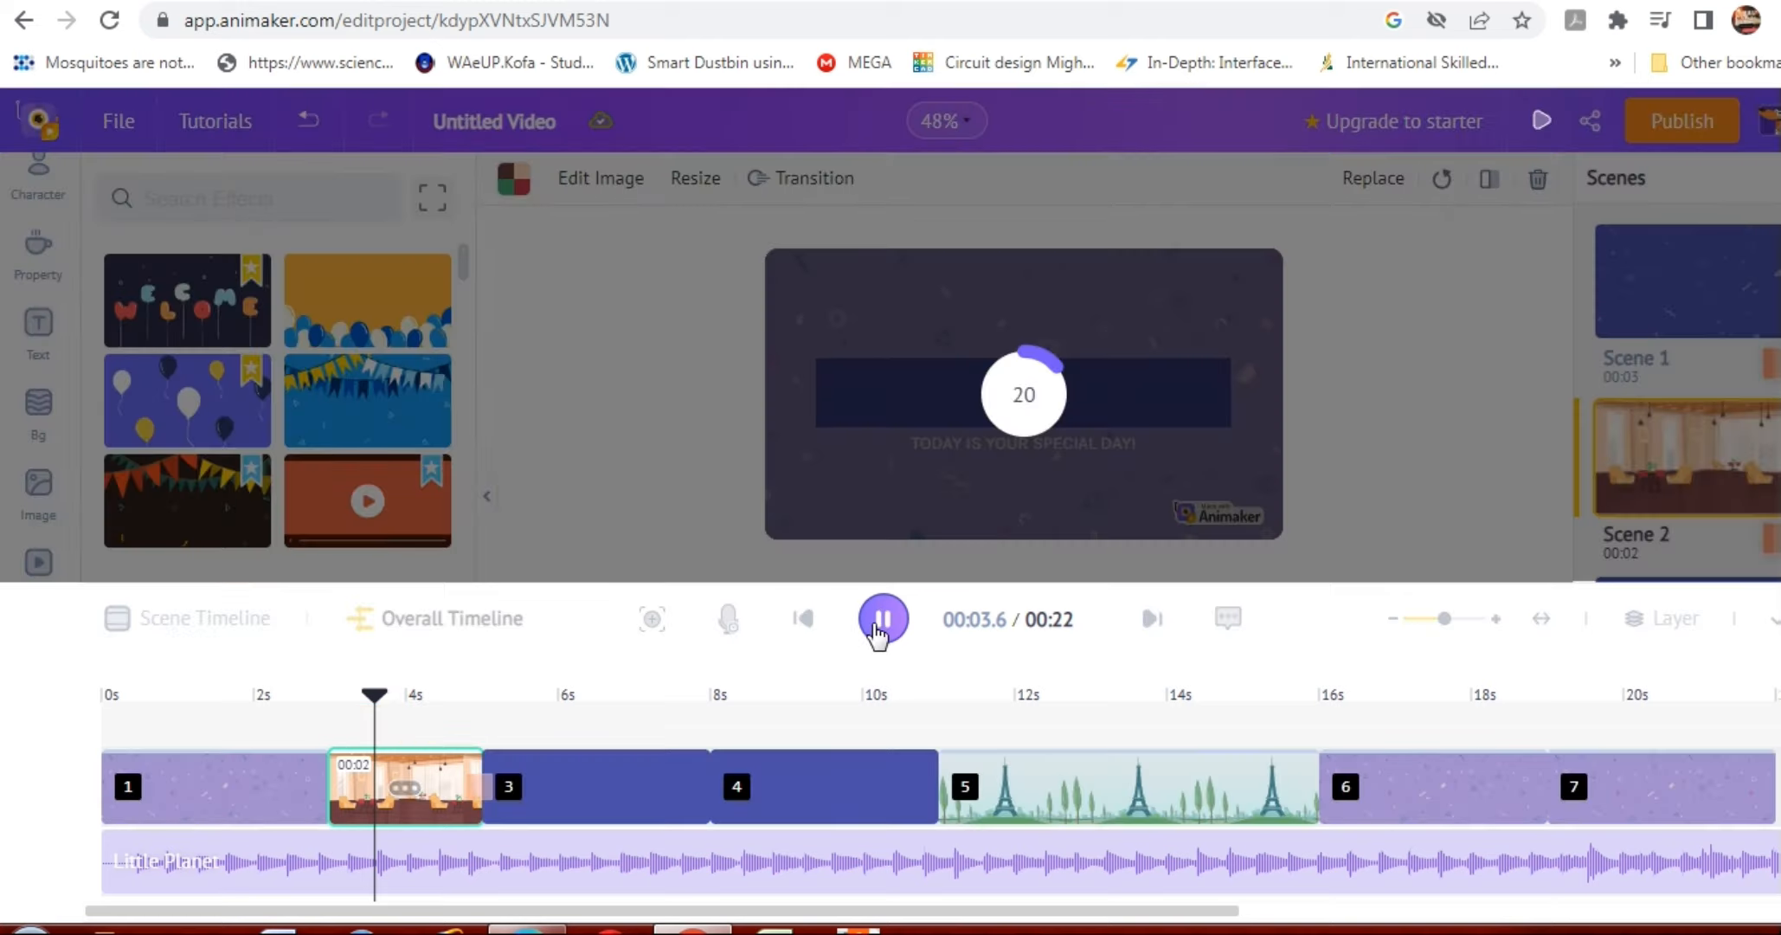